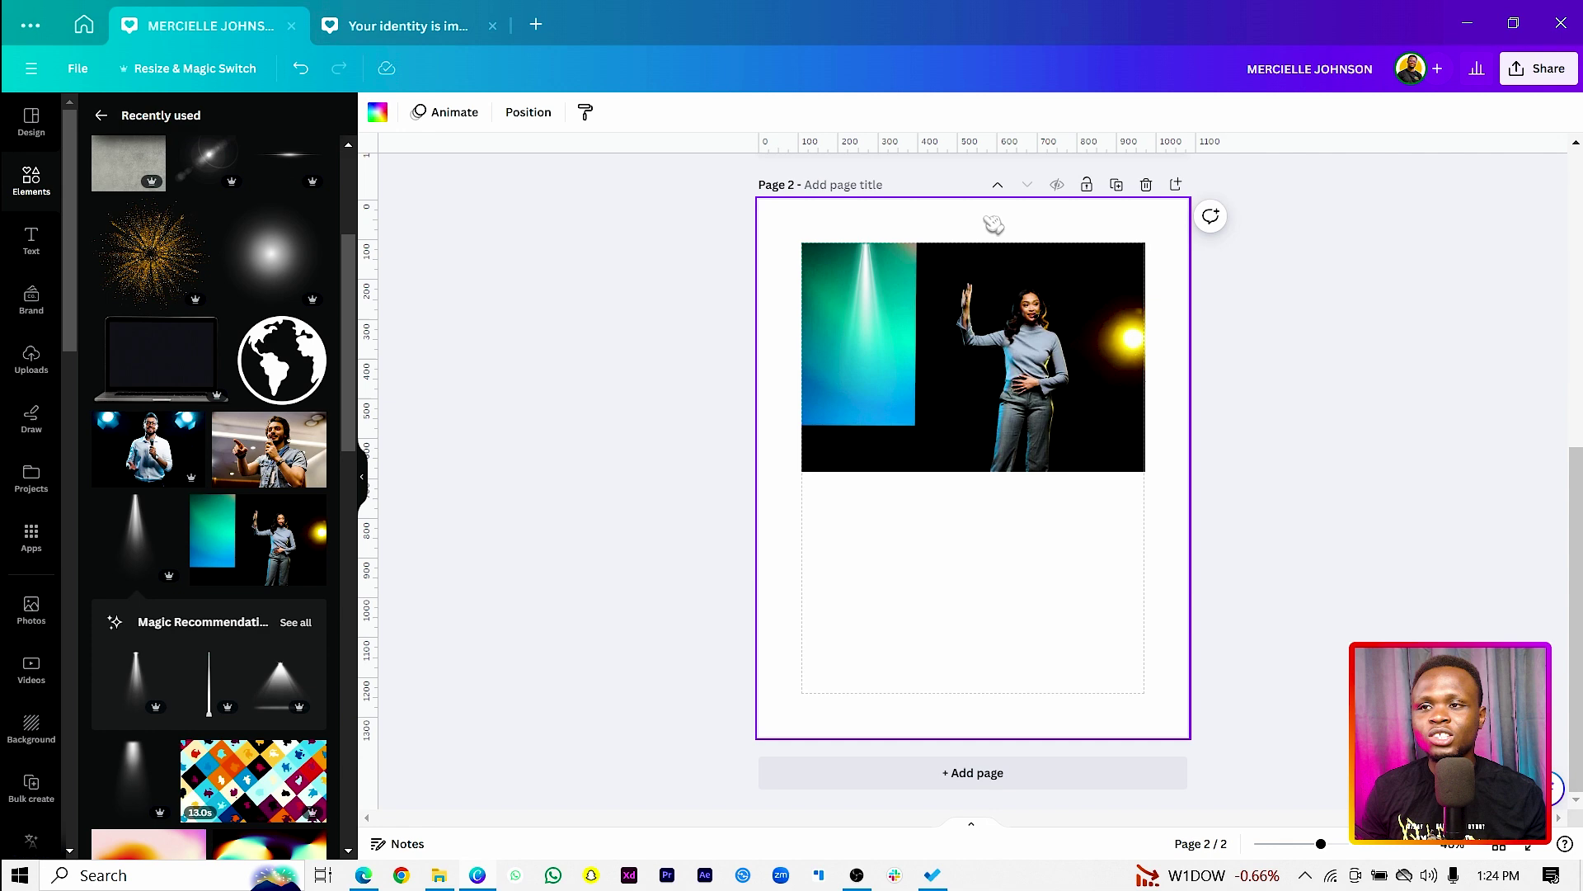
- Reposition the stage photo and cut the woman out of it with Magic Grab
{"action": "mouse_move", "coordinate": [1030, 304]}
{"action": "left_mouse_down"}
{"action": "mouse_move", "coordinate": [1031, 432]}
{"action": "mouse_move", "coordinate": [1031, 291]}
{"action": "left_mouse_up"}
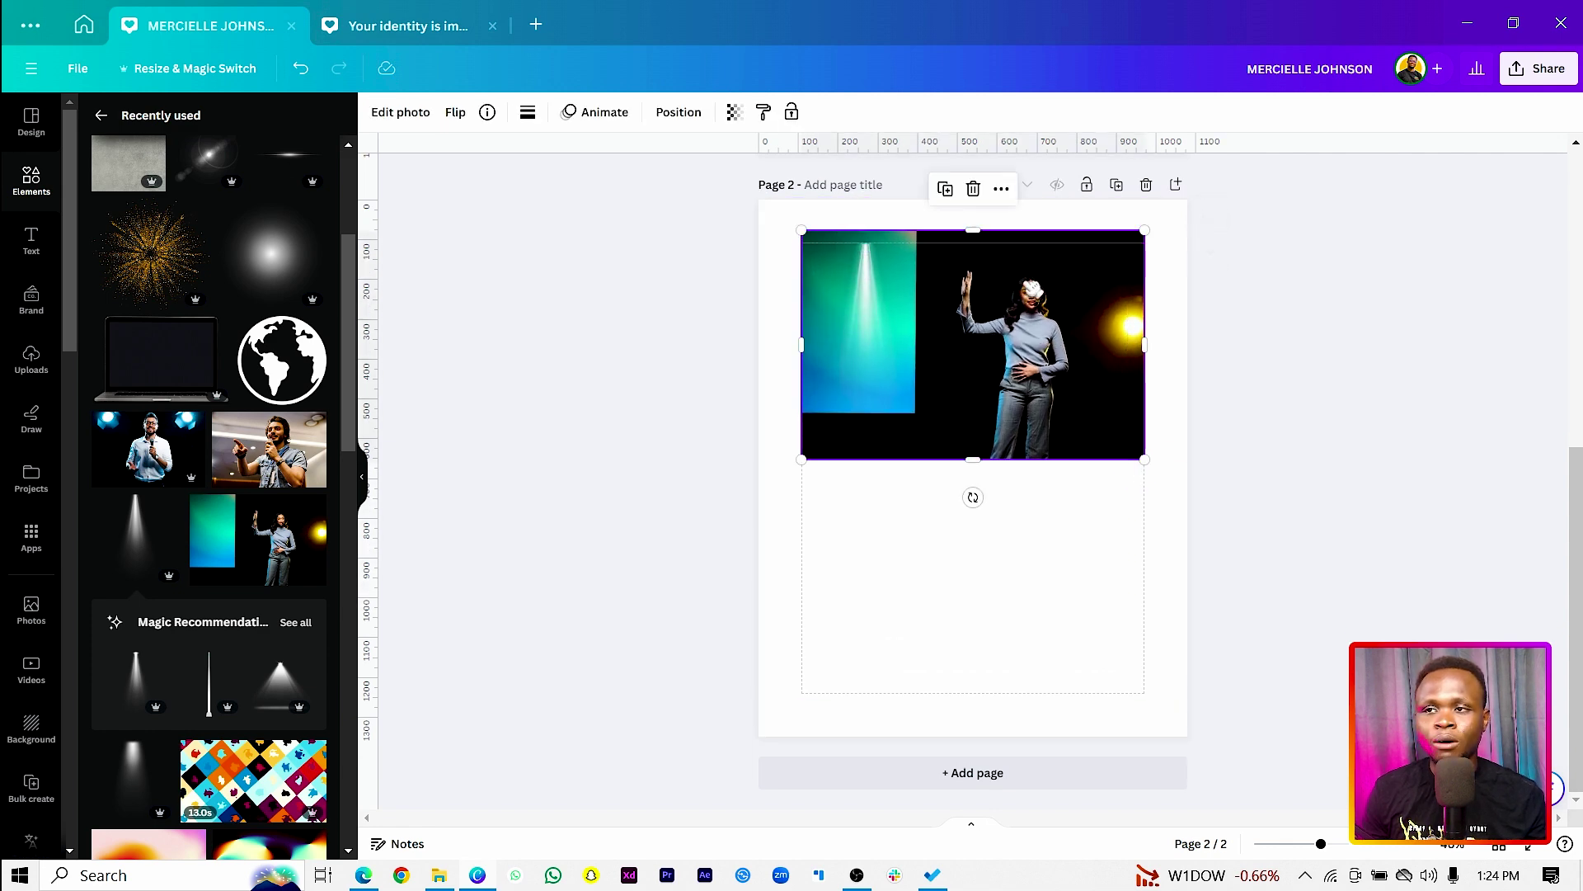
{"action": "left_click_drag", "start_coordinate": [1060, 344], "coordinate": [1002, 387]}
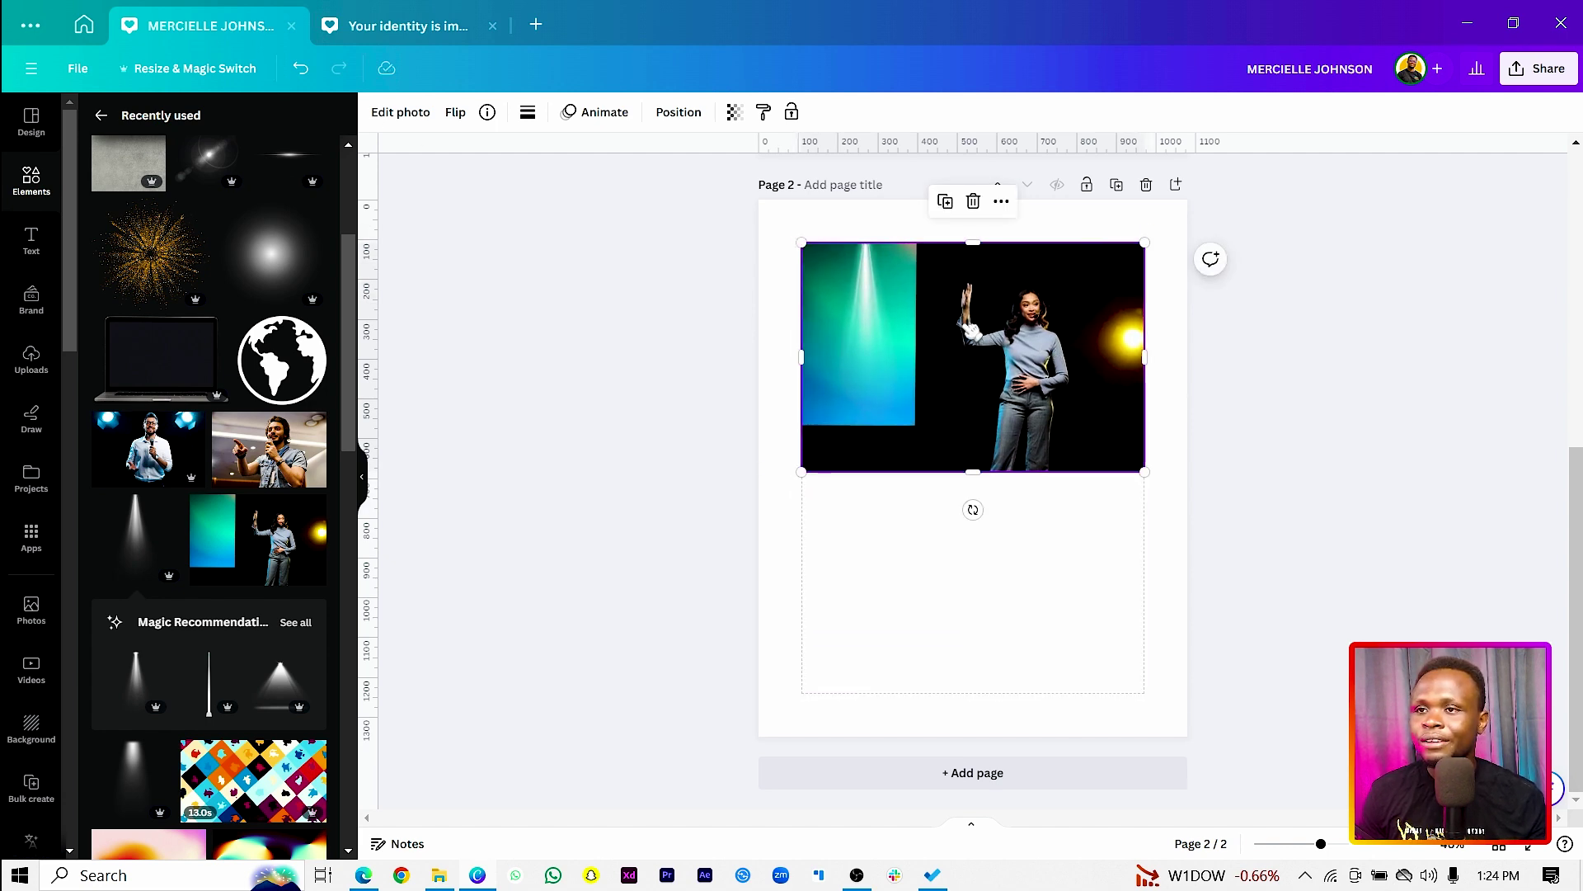
{"action": "left_click_drag", "start_coordinate": [1067, 348], "coordinate": [1040, 341]}
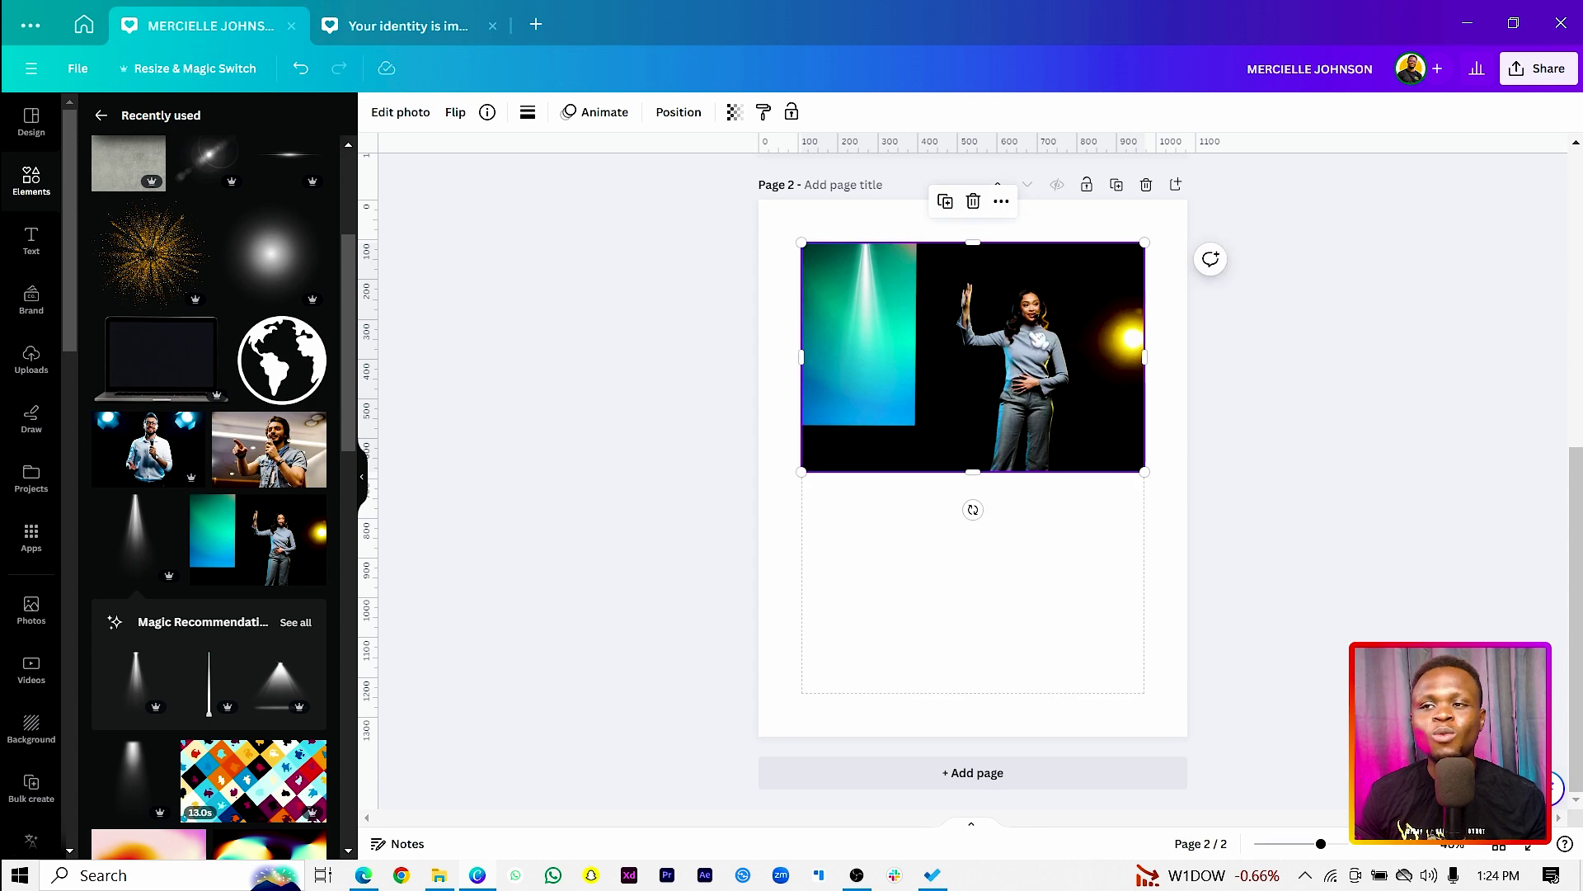
{"action": "left_click", "coordinate": [386, 115]}
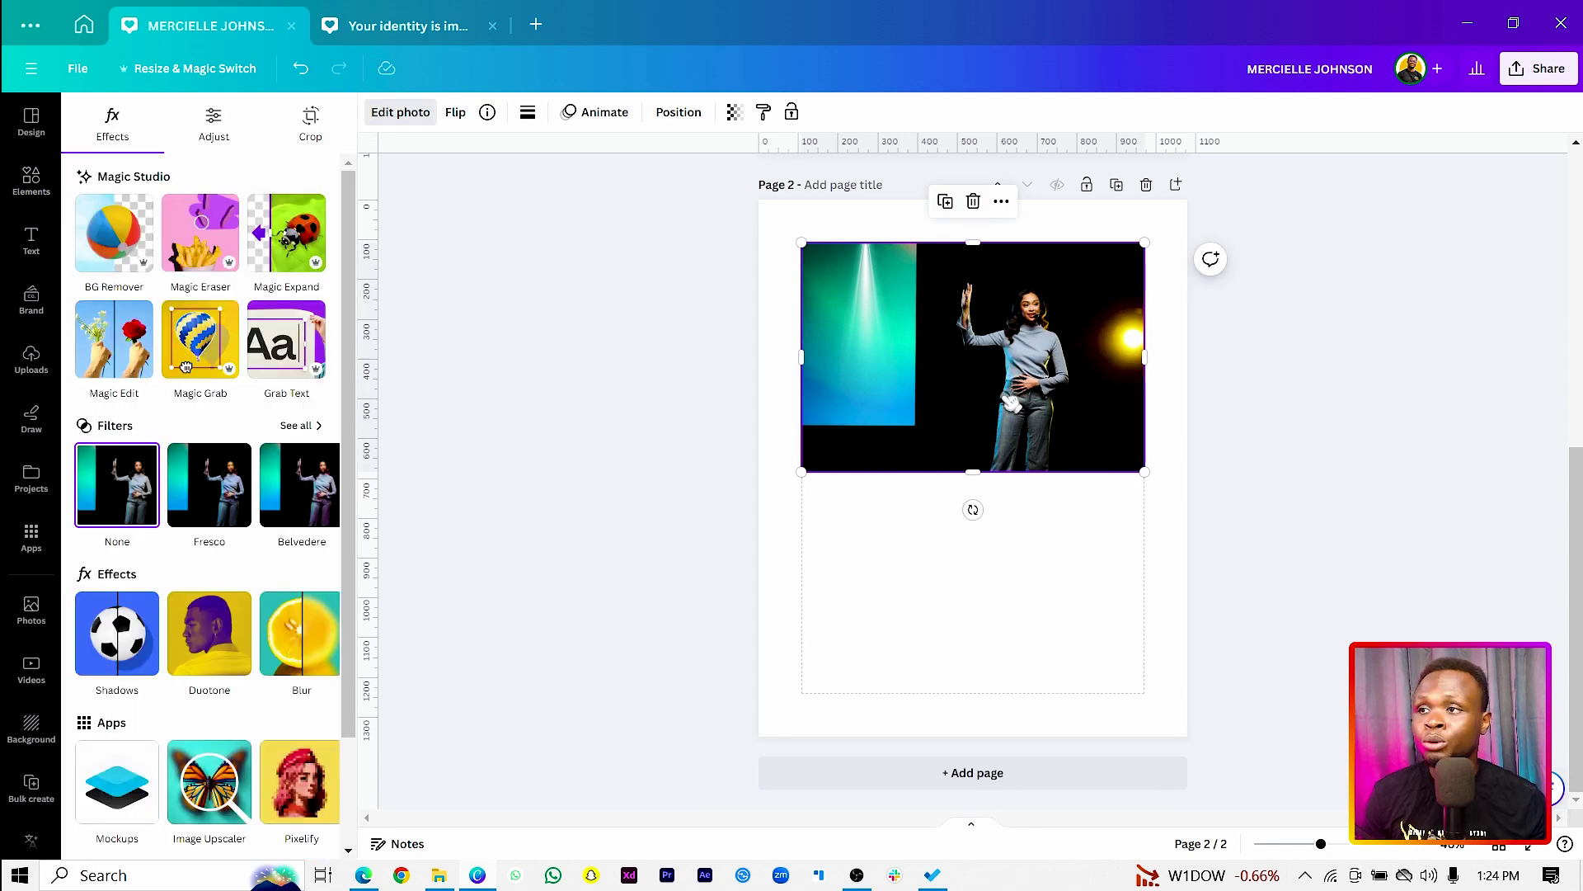
{"action": "mouse_move", "coordinate": [1003, 370]}
{"action": "left_mouse_down"}
{"action": "mouse_move", "coordinate": [986, 402]}
{"action": "mouse_move", "coordinate": [1003, 370]}
{"action": "left_mouse_up"}
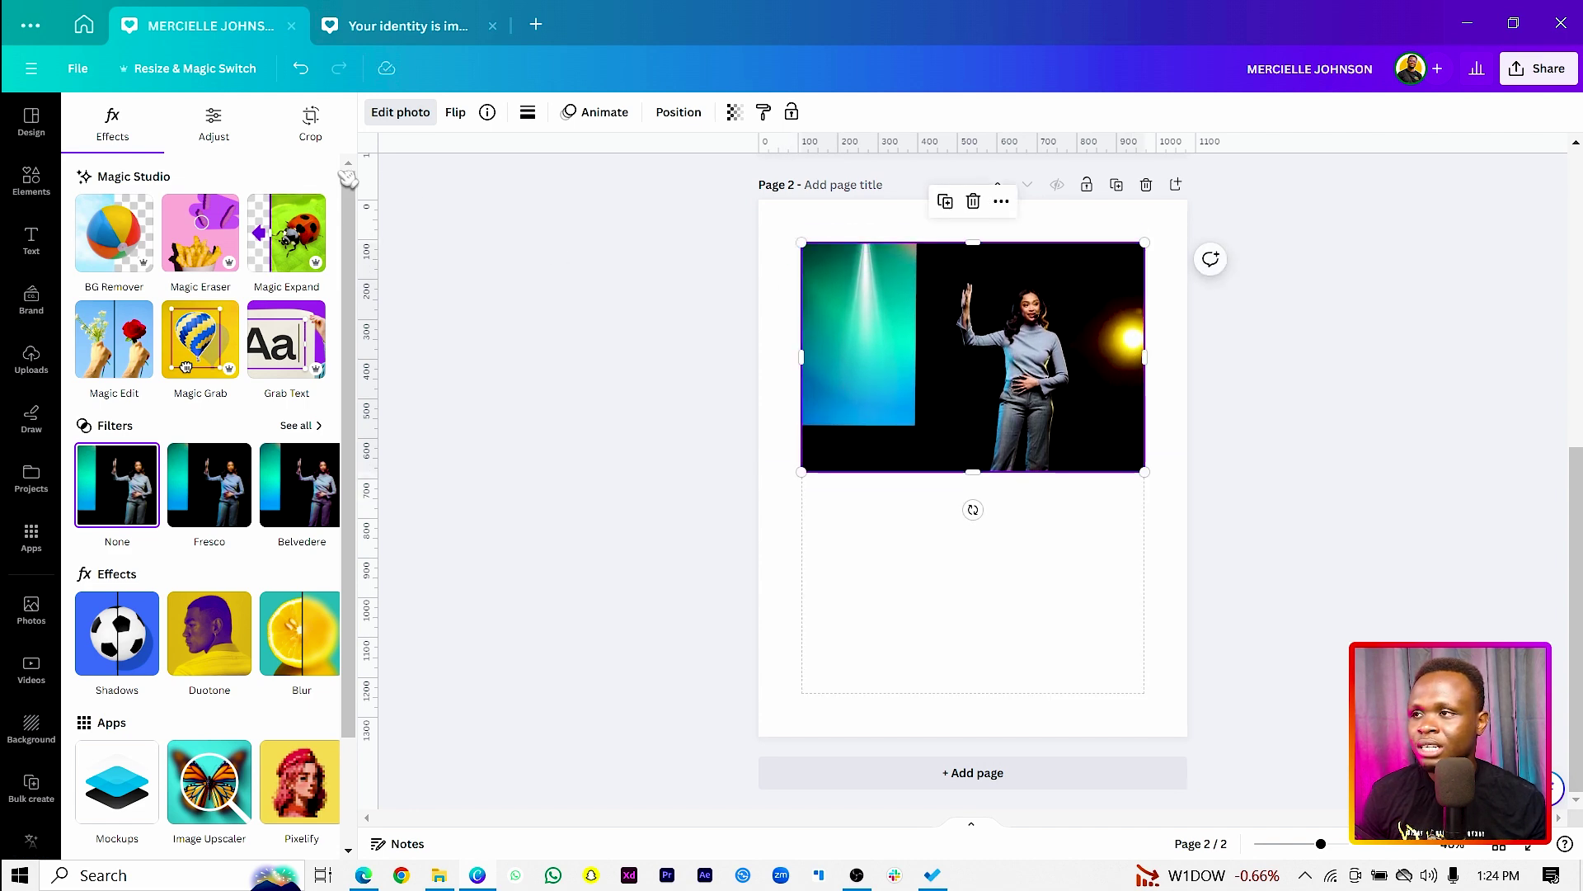
{"action": "left_click", "coordinate": [185, 366]}
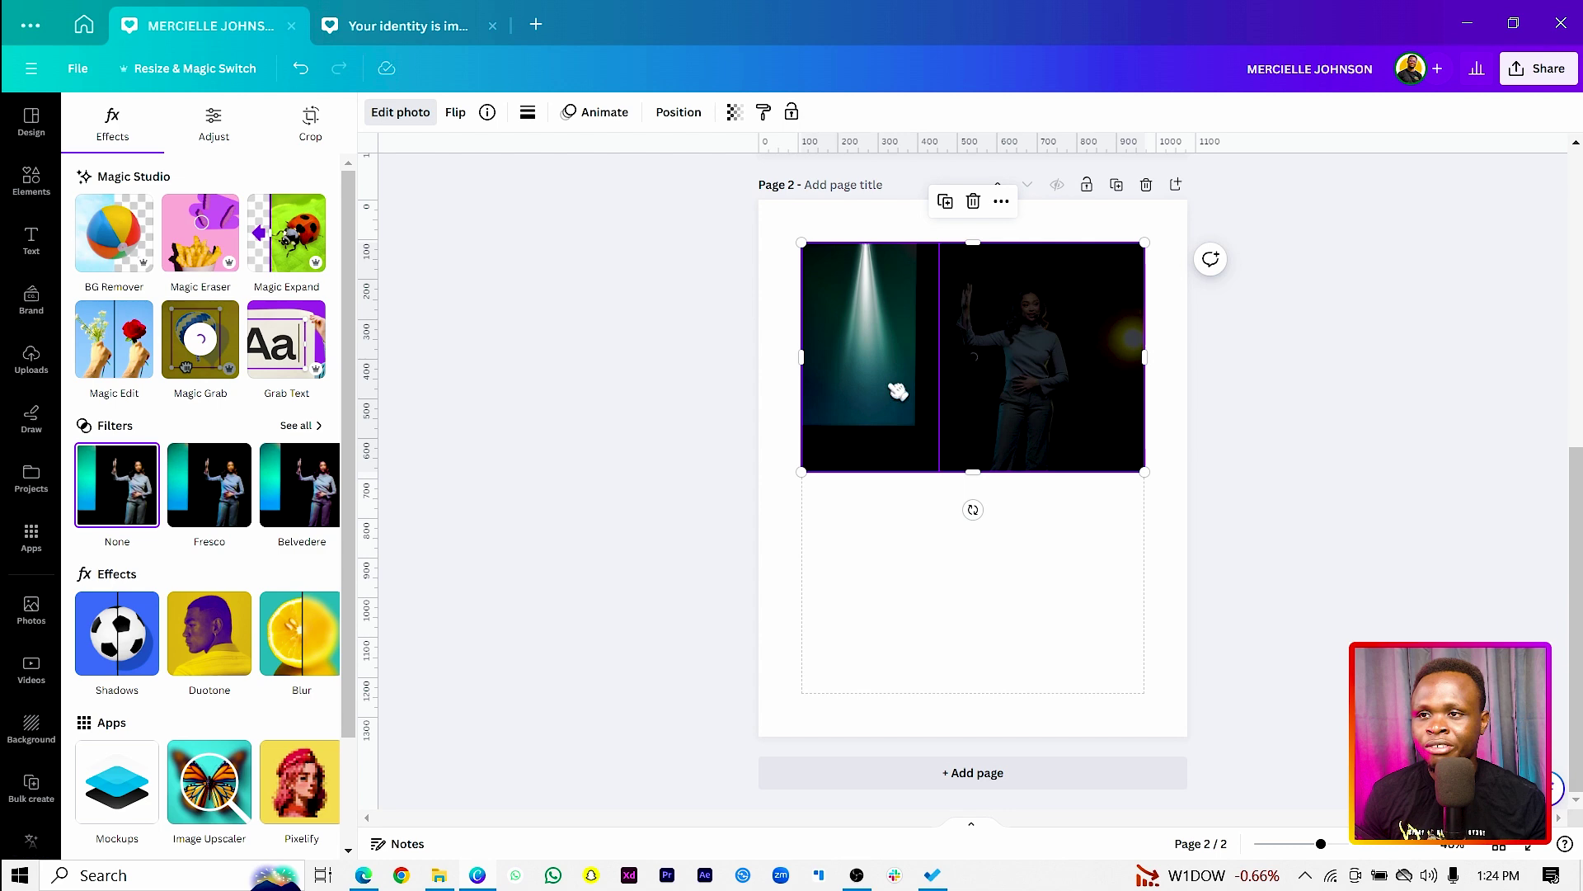
- Move the woman cut-out onto the lower half of the page and enlarge it
{"action": "left_click_drag", "start_coordinate": [1022, 390], "coordinate": [969, 638]}
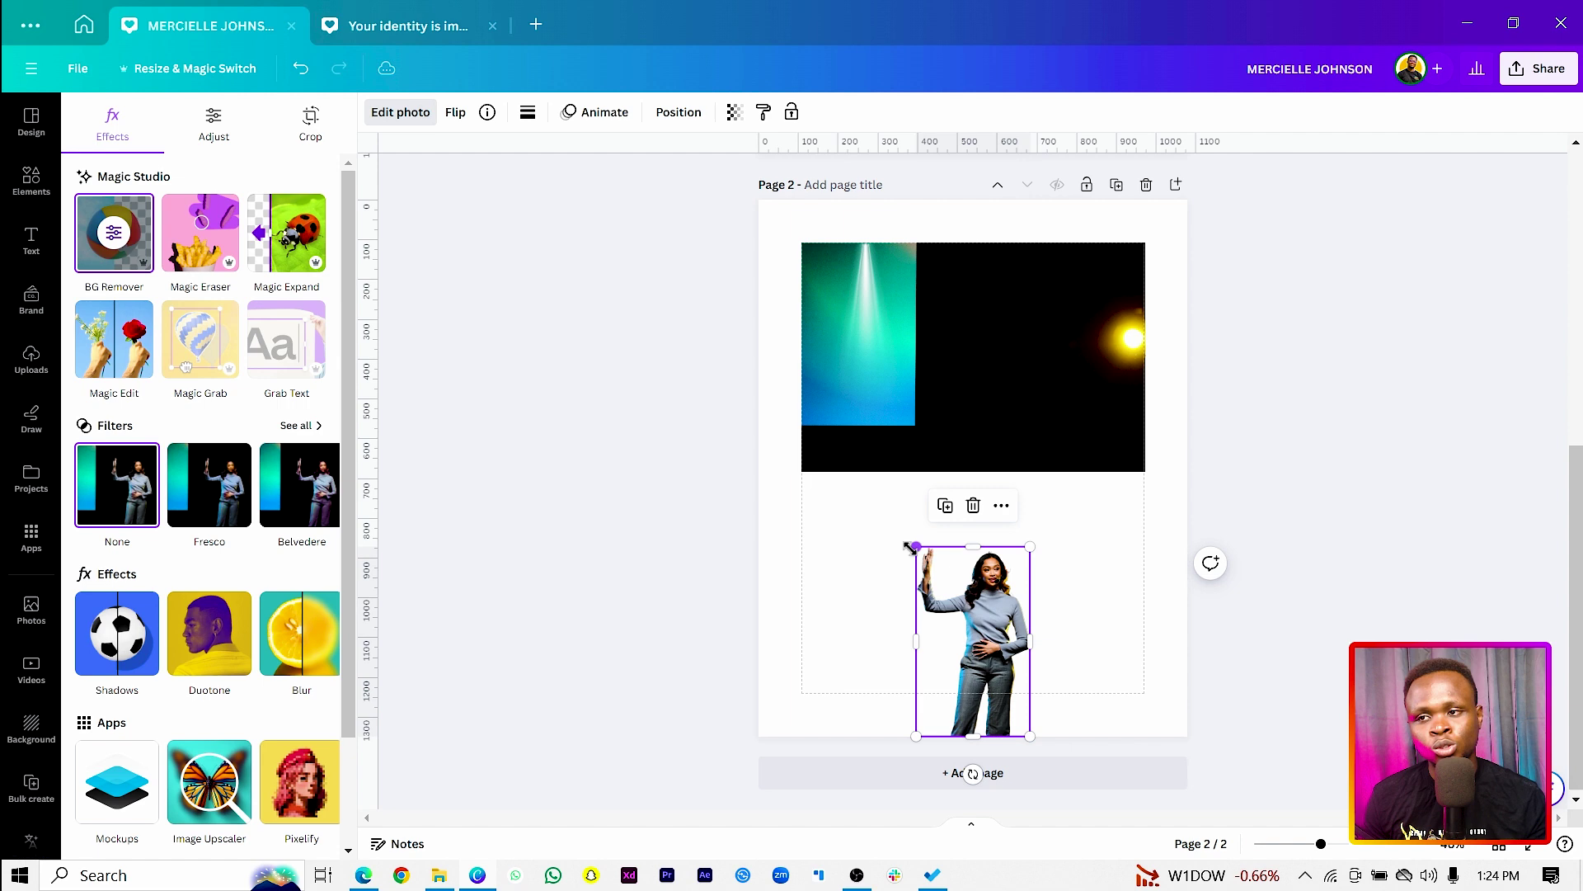
{"action": "left_click_drag", "start_coordinate": [908, 547], "coordinate": [863, 520]}
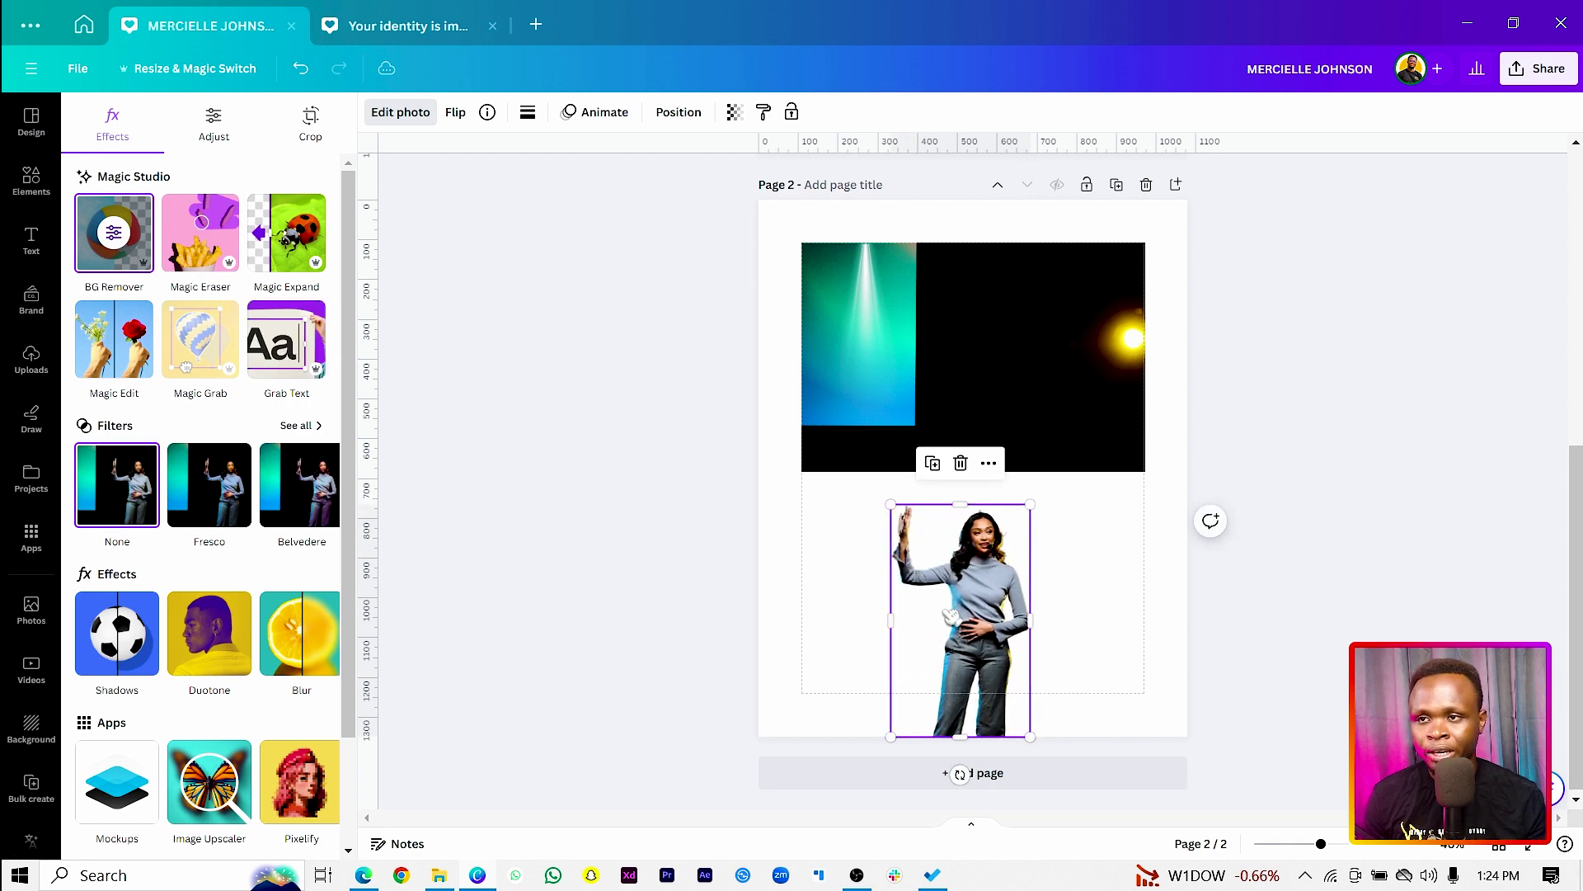
{"action": "left_click_drag", "start_coordinate": [962, 610], "coordinate": [976, 608]}
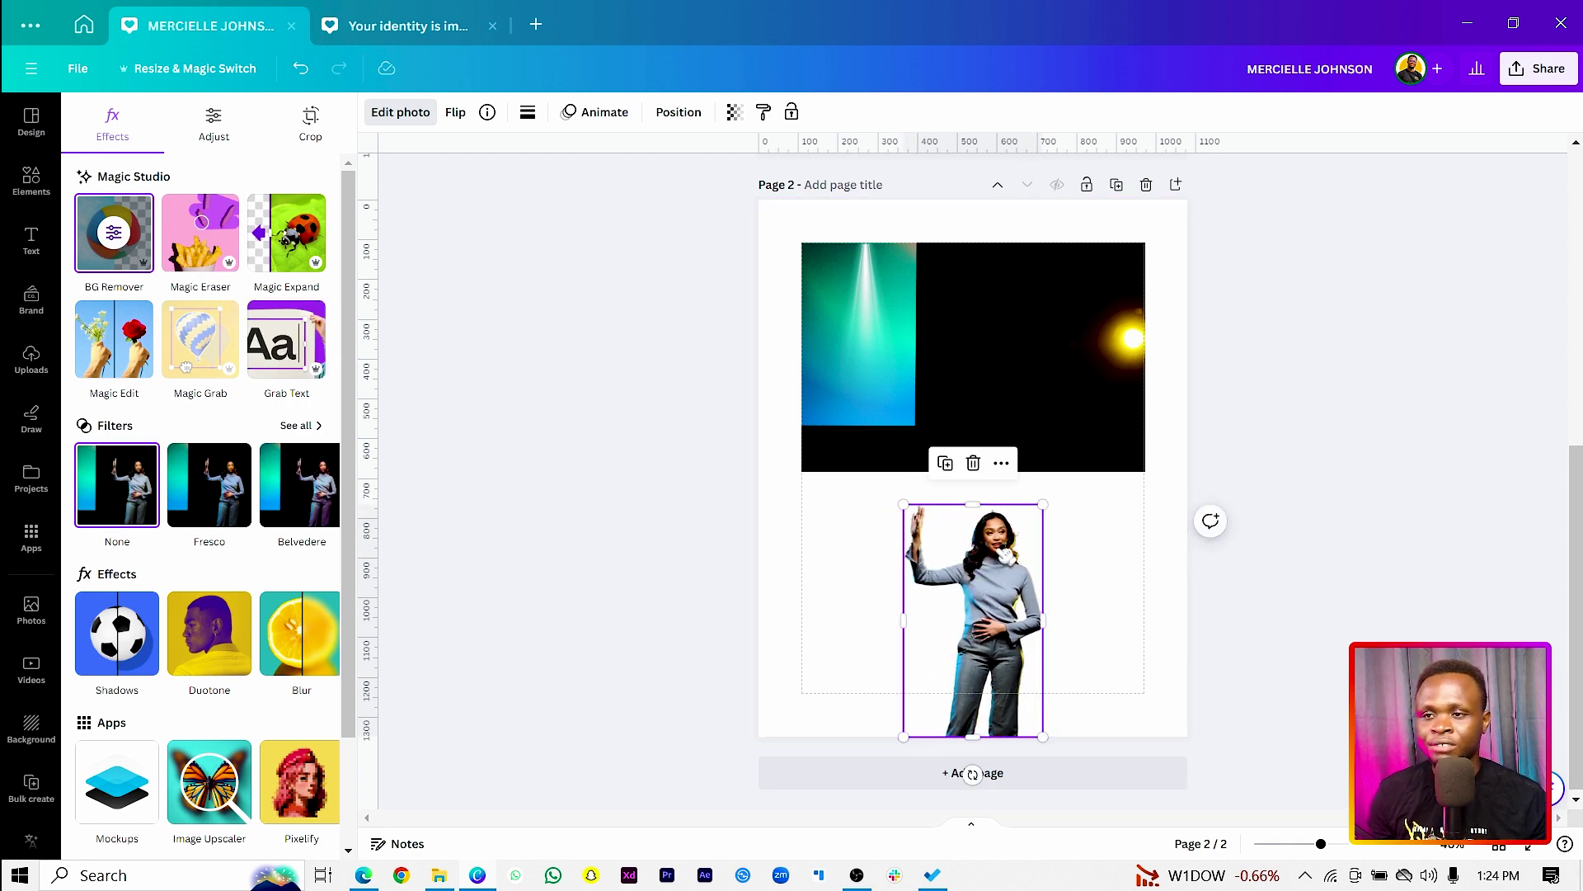
- Set the page background colour to black
{"action": "left_click", "coordinate": [1061, 412]}
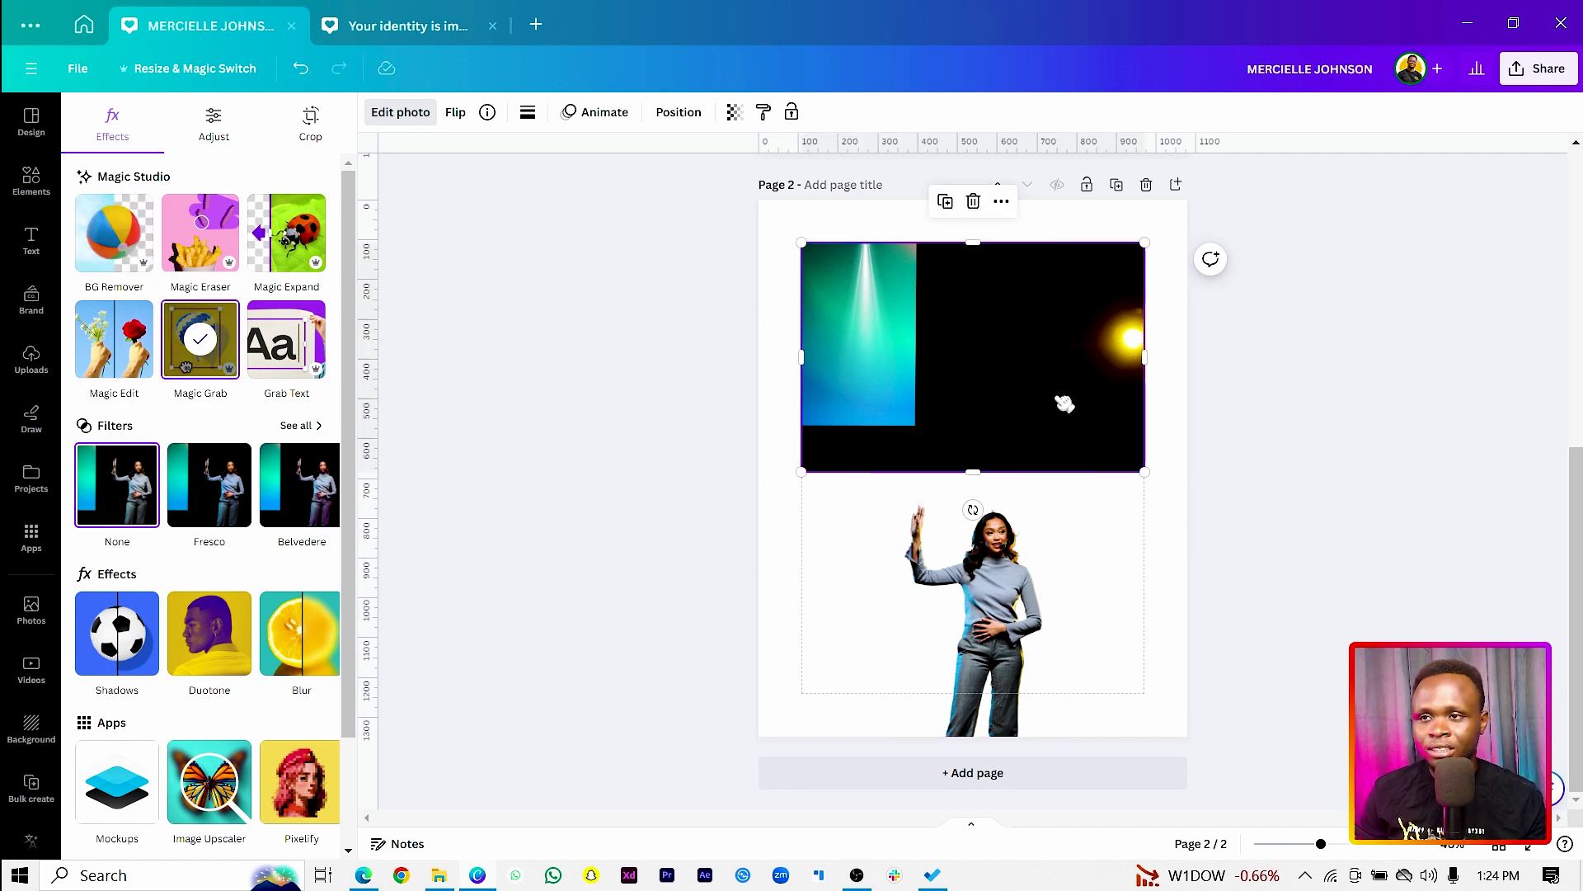
{"action": "left_click", "coordinate": [821, 583]}
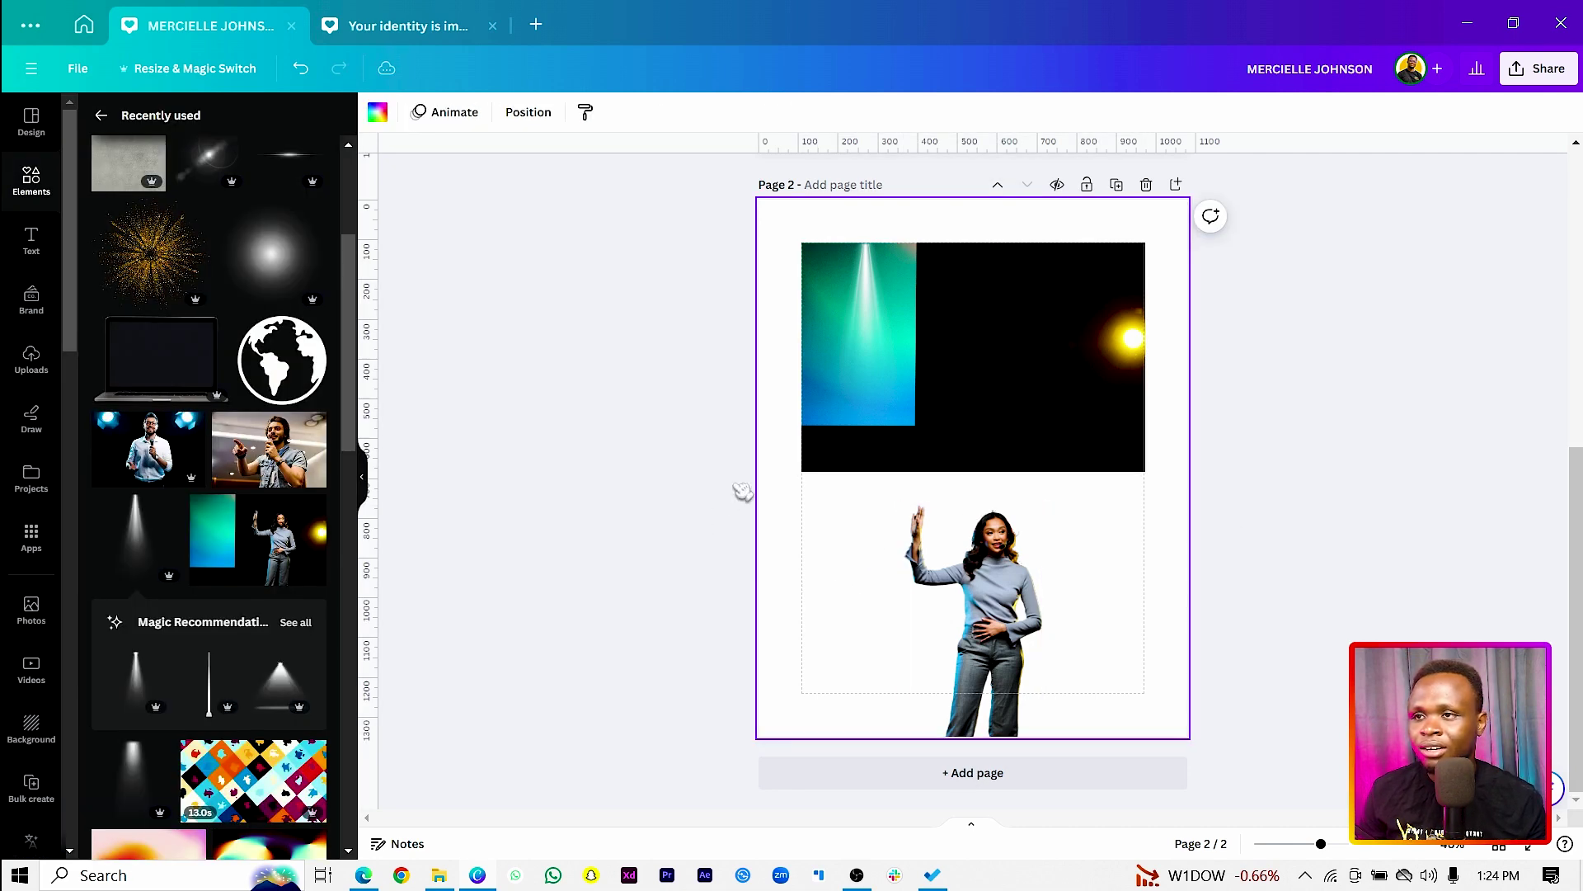
{"action": "left_click", "coordinate": [378, 113]}
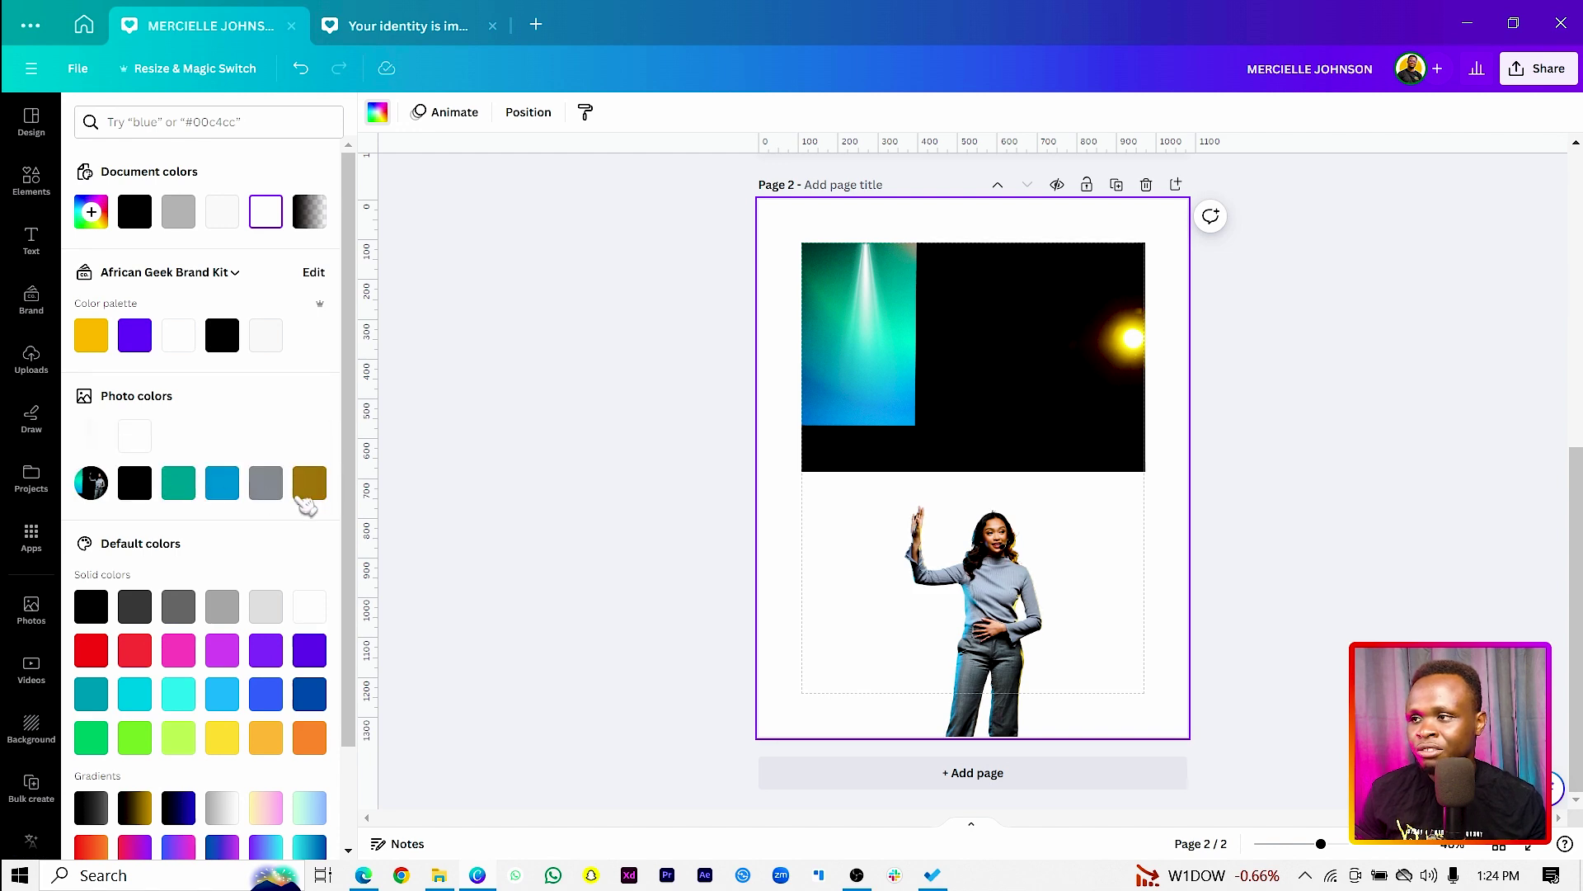
{"action": "left_click", "coordinate": [135, 483]}
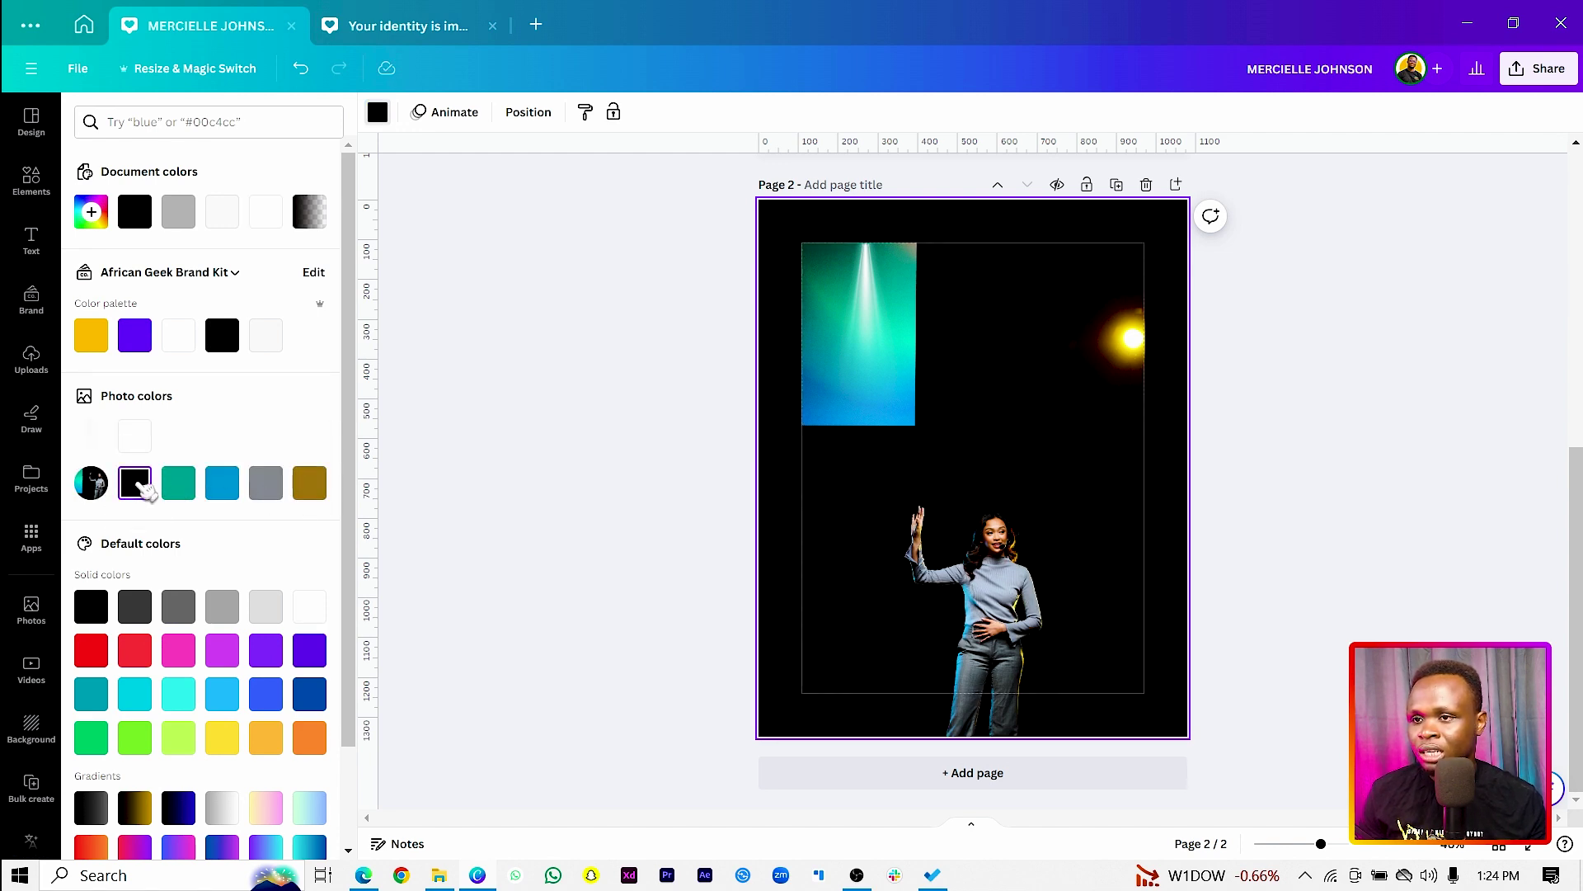
- Delete the green gradient image and push the spotlight into the top-left corner
{"action": "left_click", "coordinate": [992, 410]}
{"action": "key", "text": "Delete"}
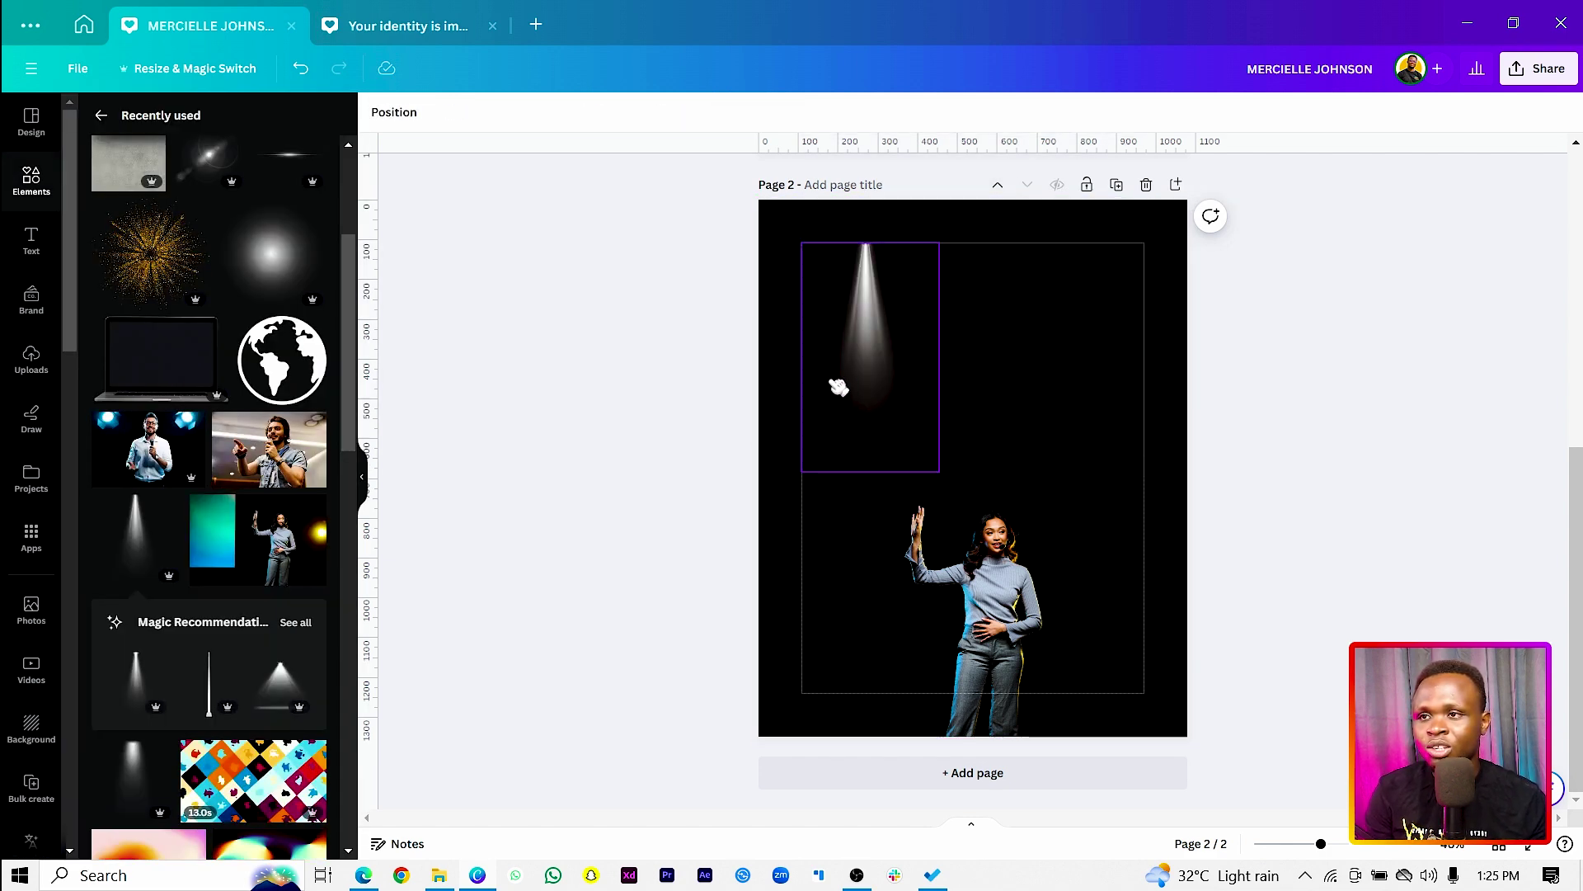
{"action": "left_click_drag", "start_coordinate": [975, 554], "coordinate": [973, 552]}
{"action": "left_click_drag", "start_coordinate": [862, 355], "coordinate": [767, 308]}
{"action": "left_click", "coordinate": [1007, 335]}
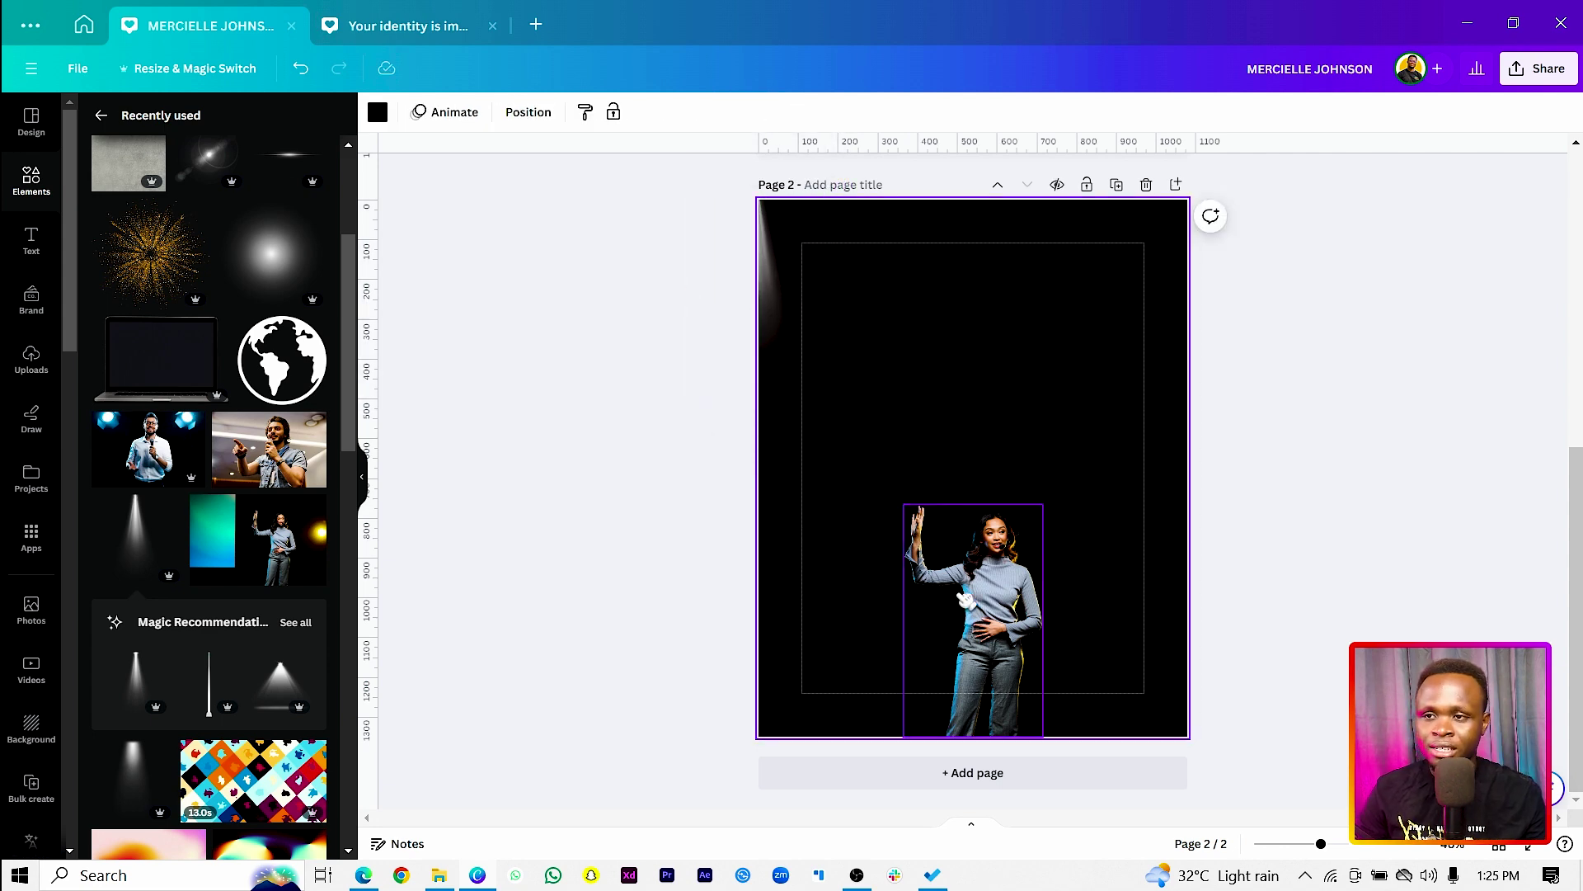
{"action": "key", "text": "t"}
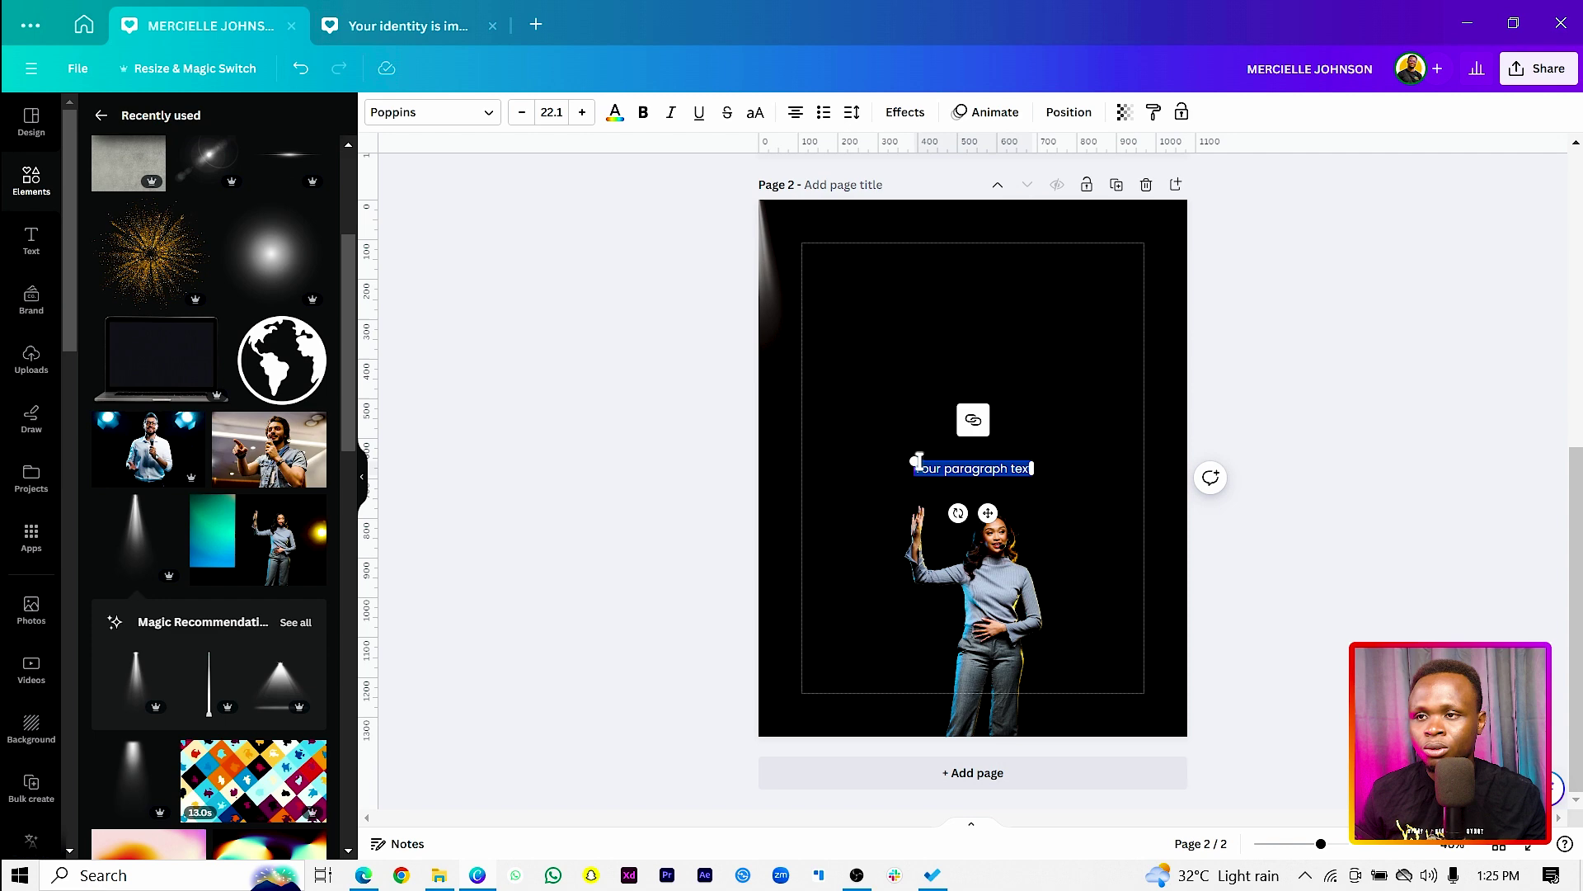
{"action": "left_click_drag", "start_coordinate": [913, 458], "coordinate": [833, 428]}
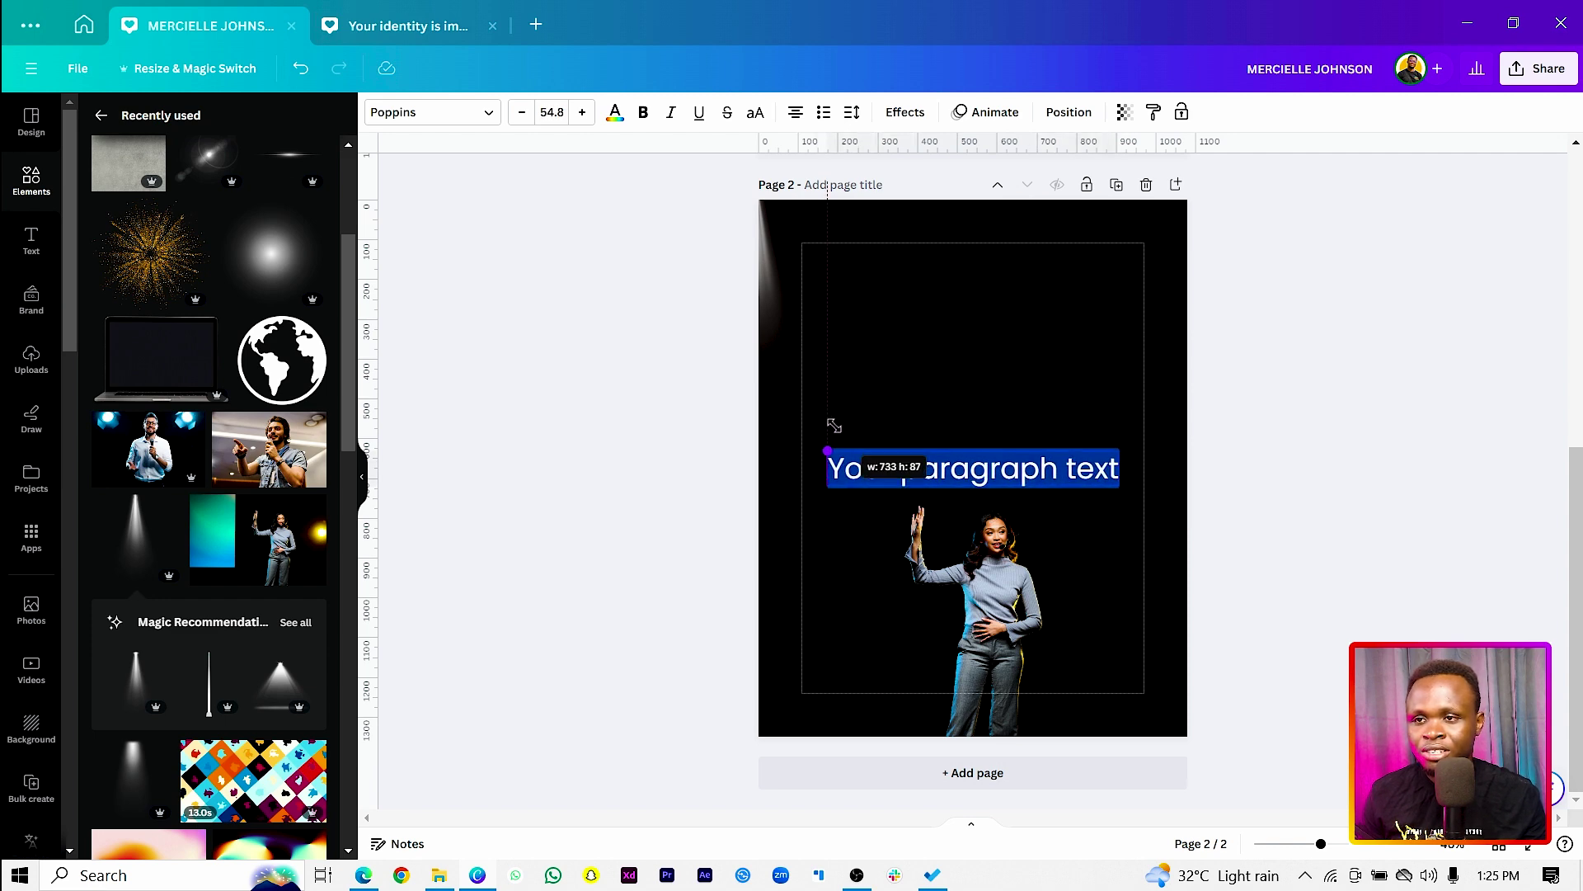
{"action": "left_click_drag", "start_coordinate": [987, 523], "coordinate": [987, 408]}
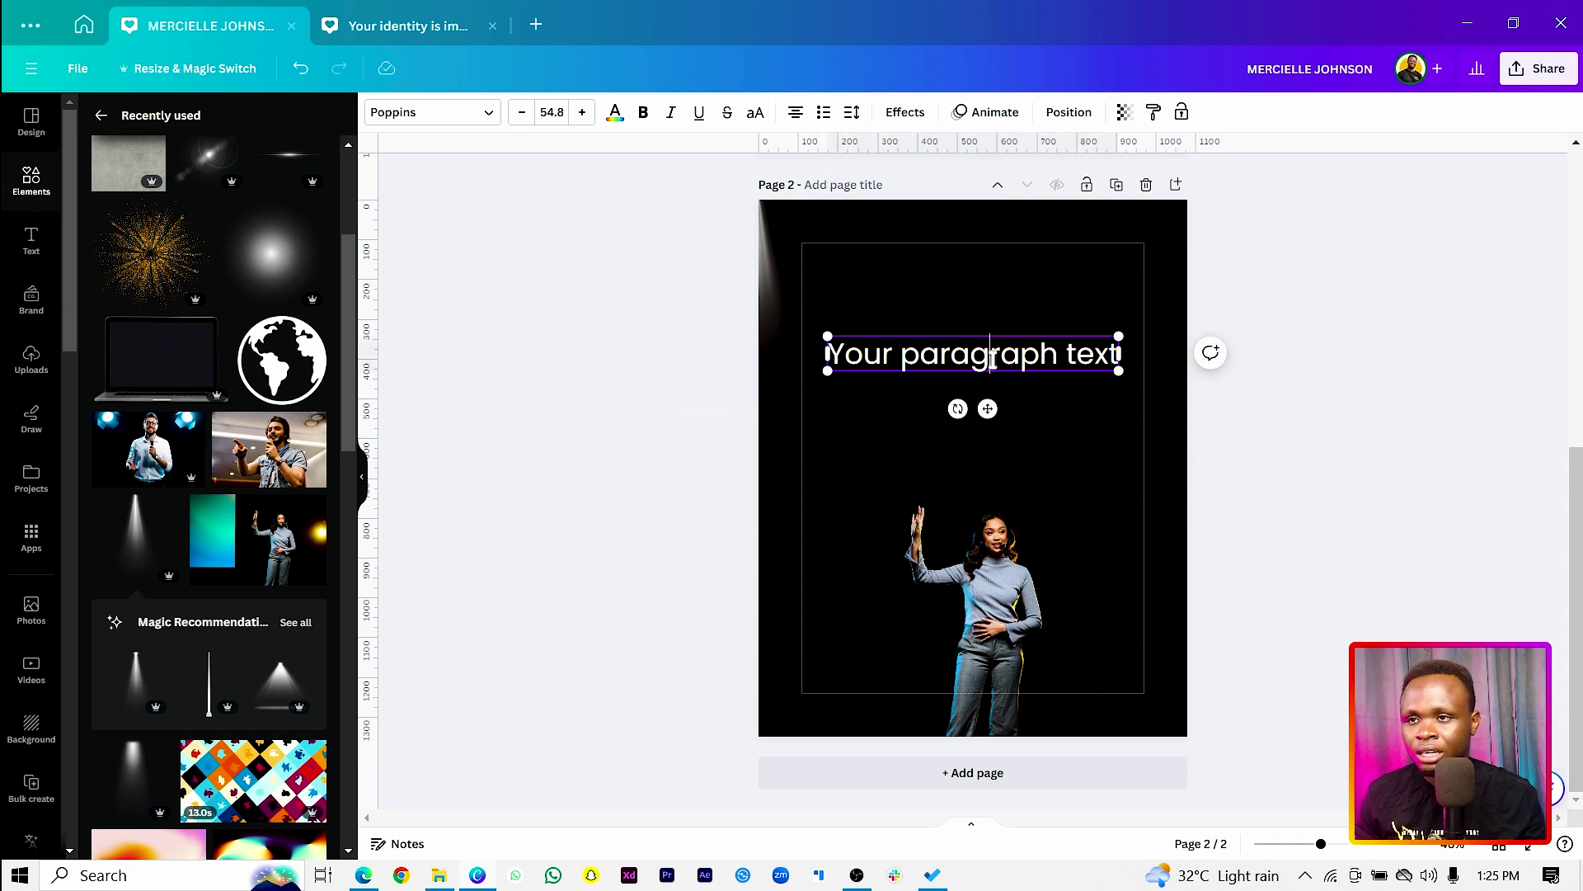
{"action": "type", "text": "MERCIELLE"}
{"action": "key", "text": "Return"}
{"action": "type", "text": "JOHNSON"}
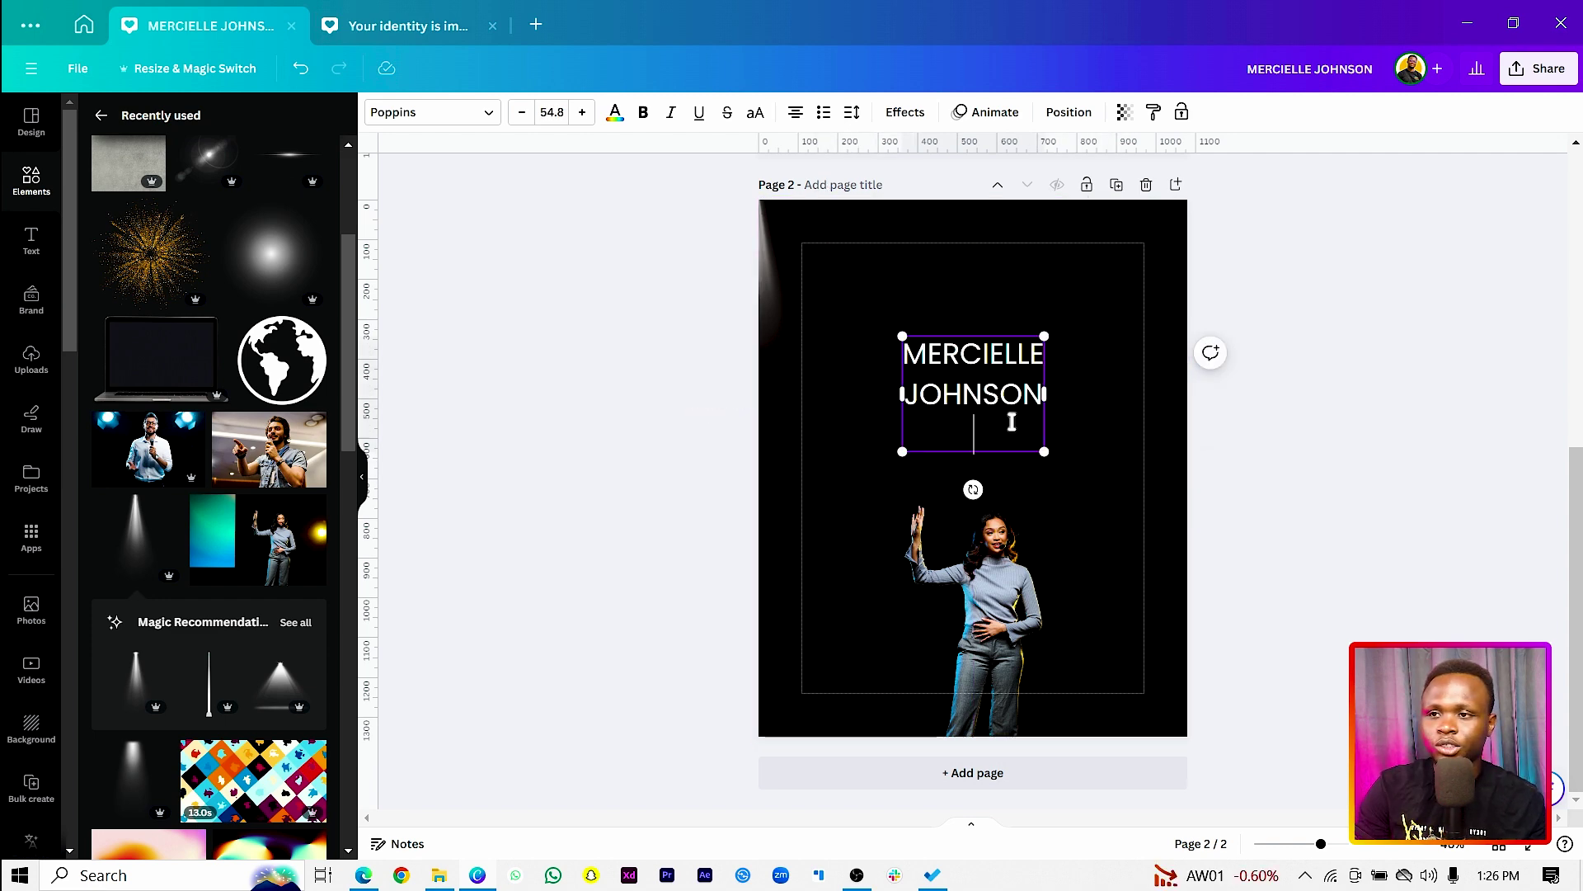
{"action": "key", "text": "BackSpace"}
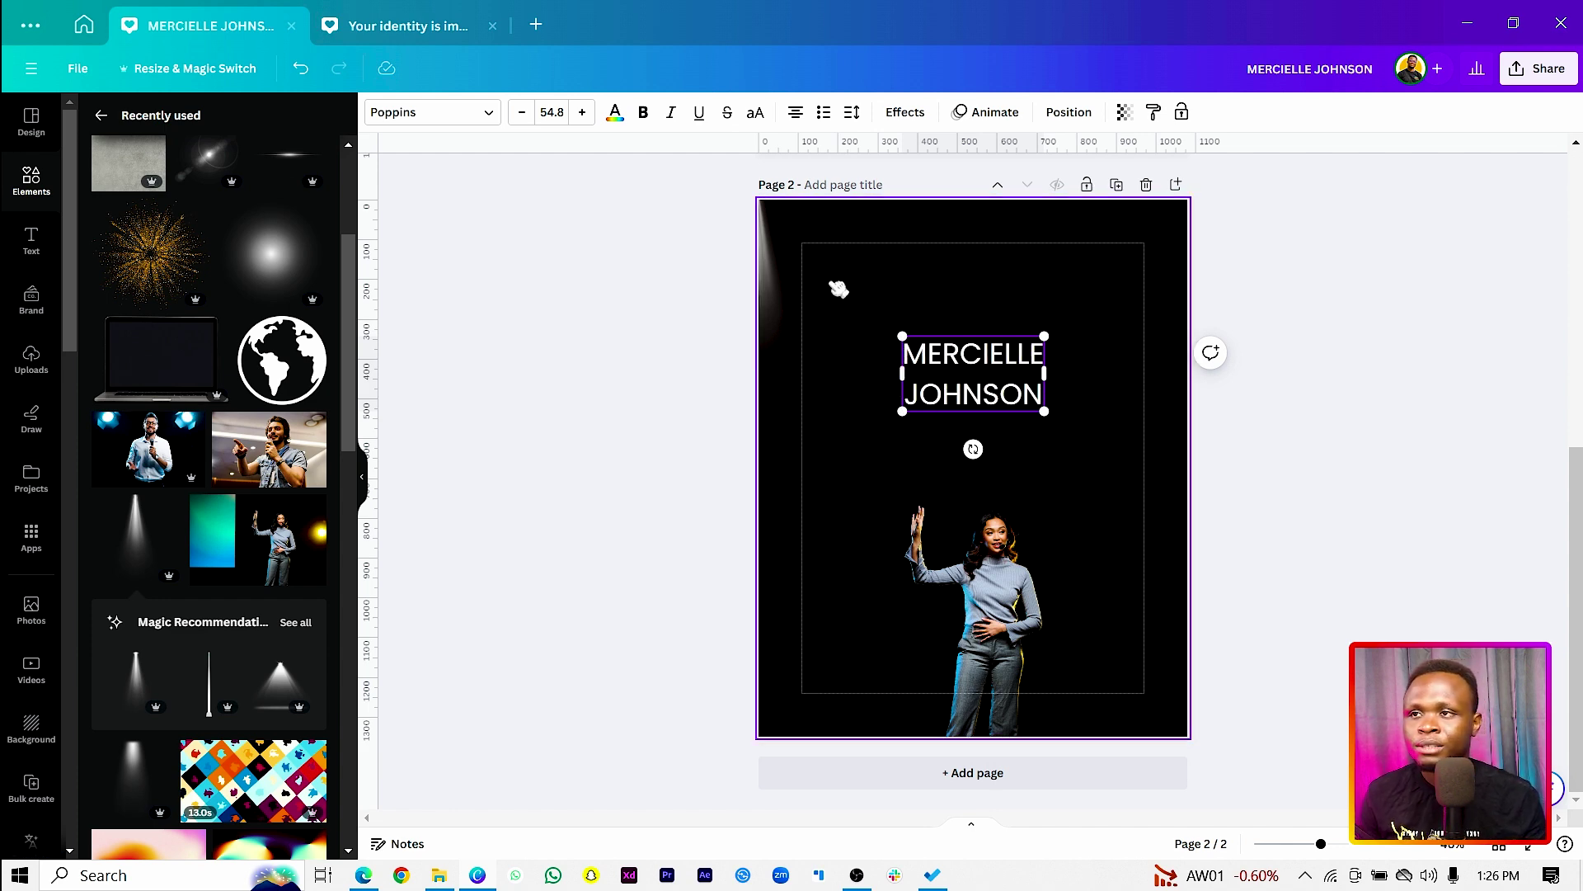
- Make the title bold and tighten its line spacing
{"action": "key", "text": "Return"}
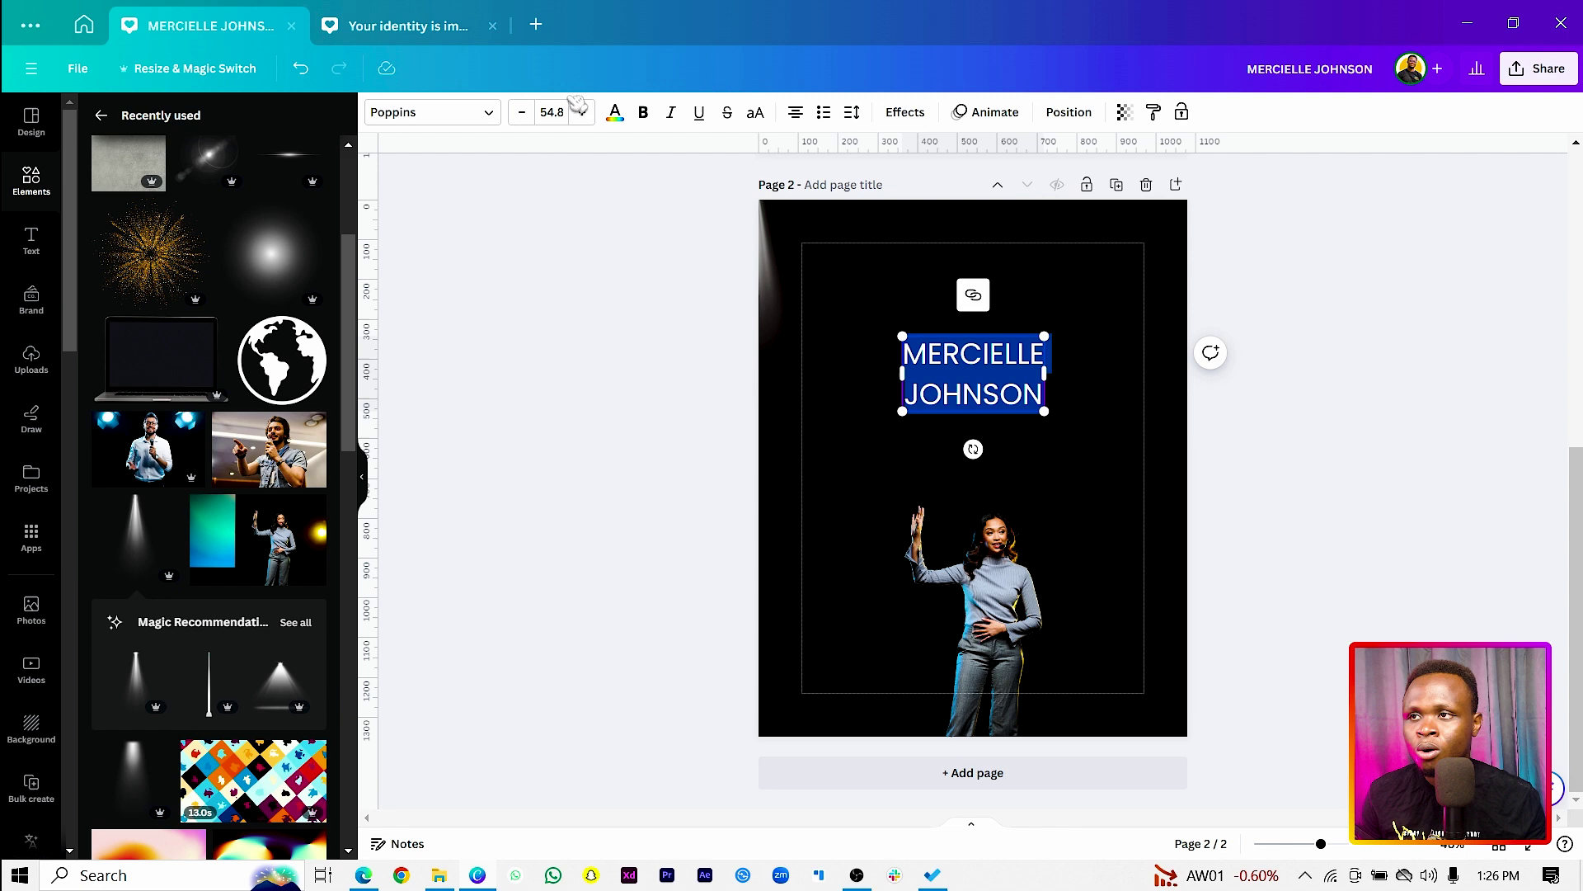
{"action": "left_click", "coordinate": [644, 113]}
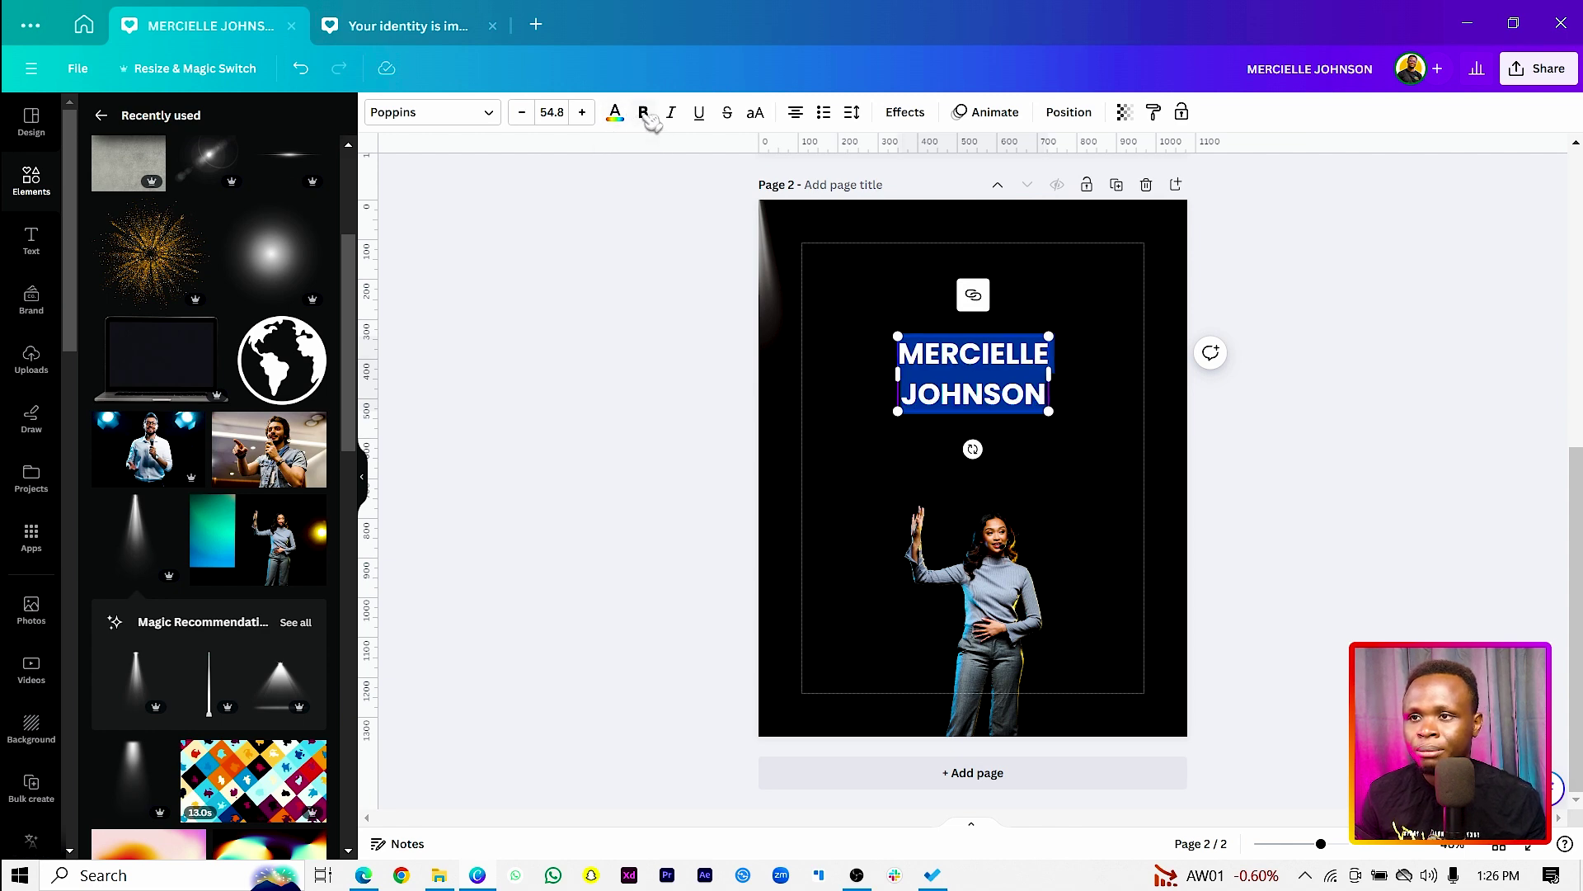
{"action": "left_click", "coordinate": [853, 113]}
{"action": "left_click_drag", "start_coordinate": [941, 226], "coordinate": [912, 232]}
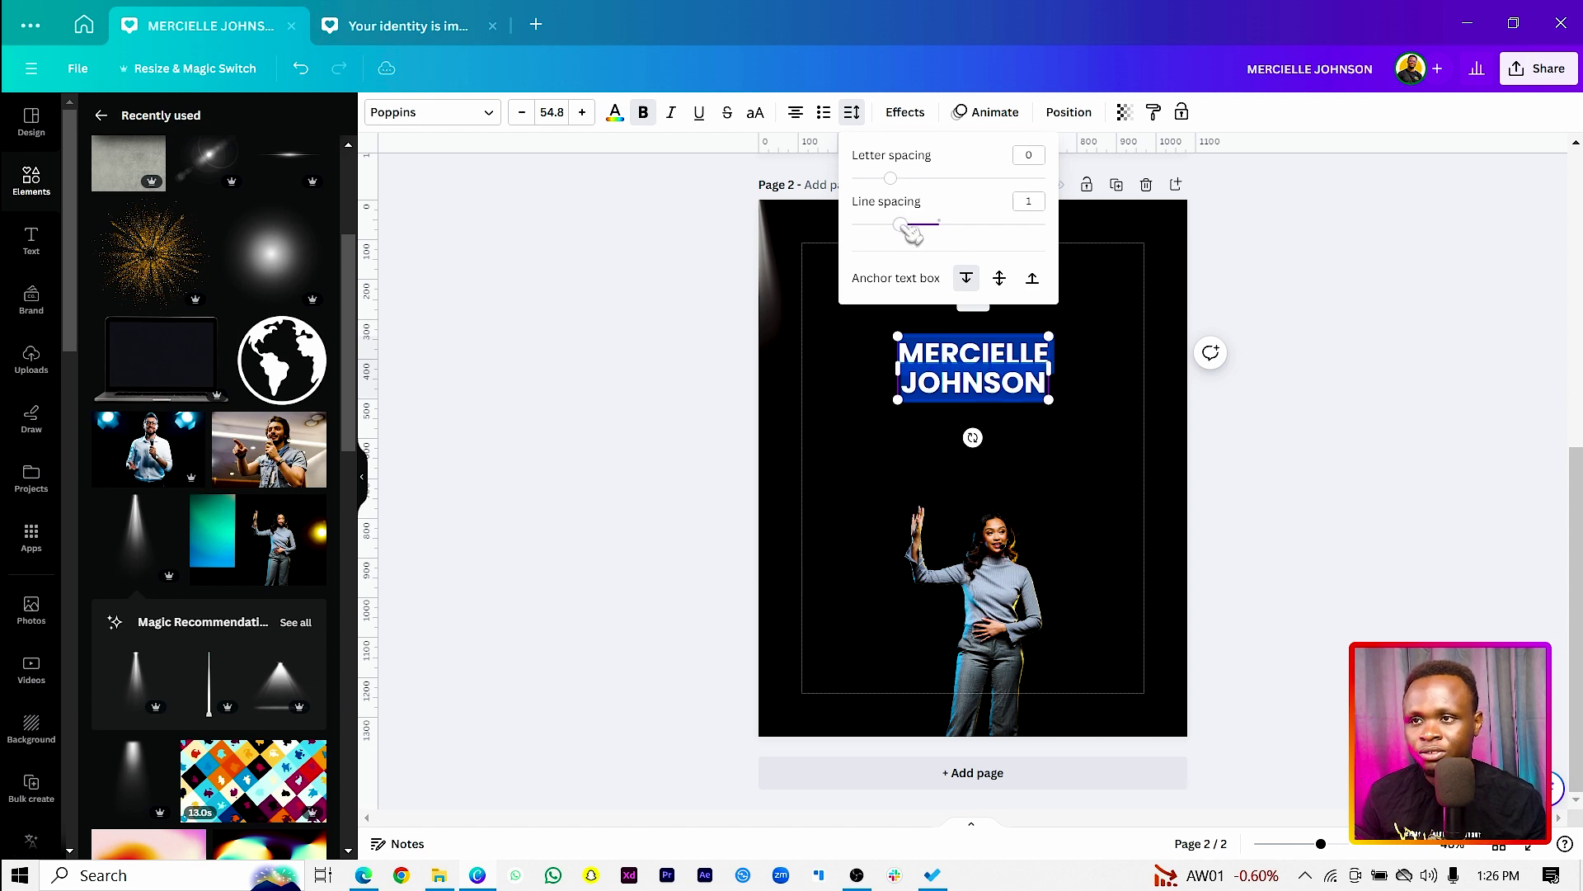
{"action": "left_click", "coordinate": [843, 491]}
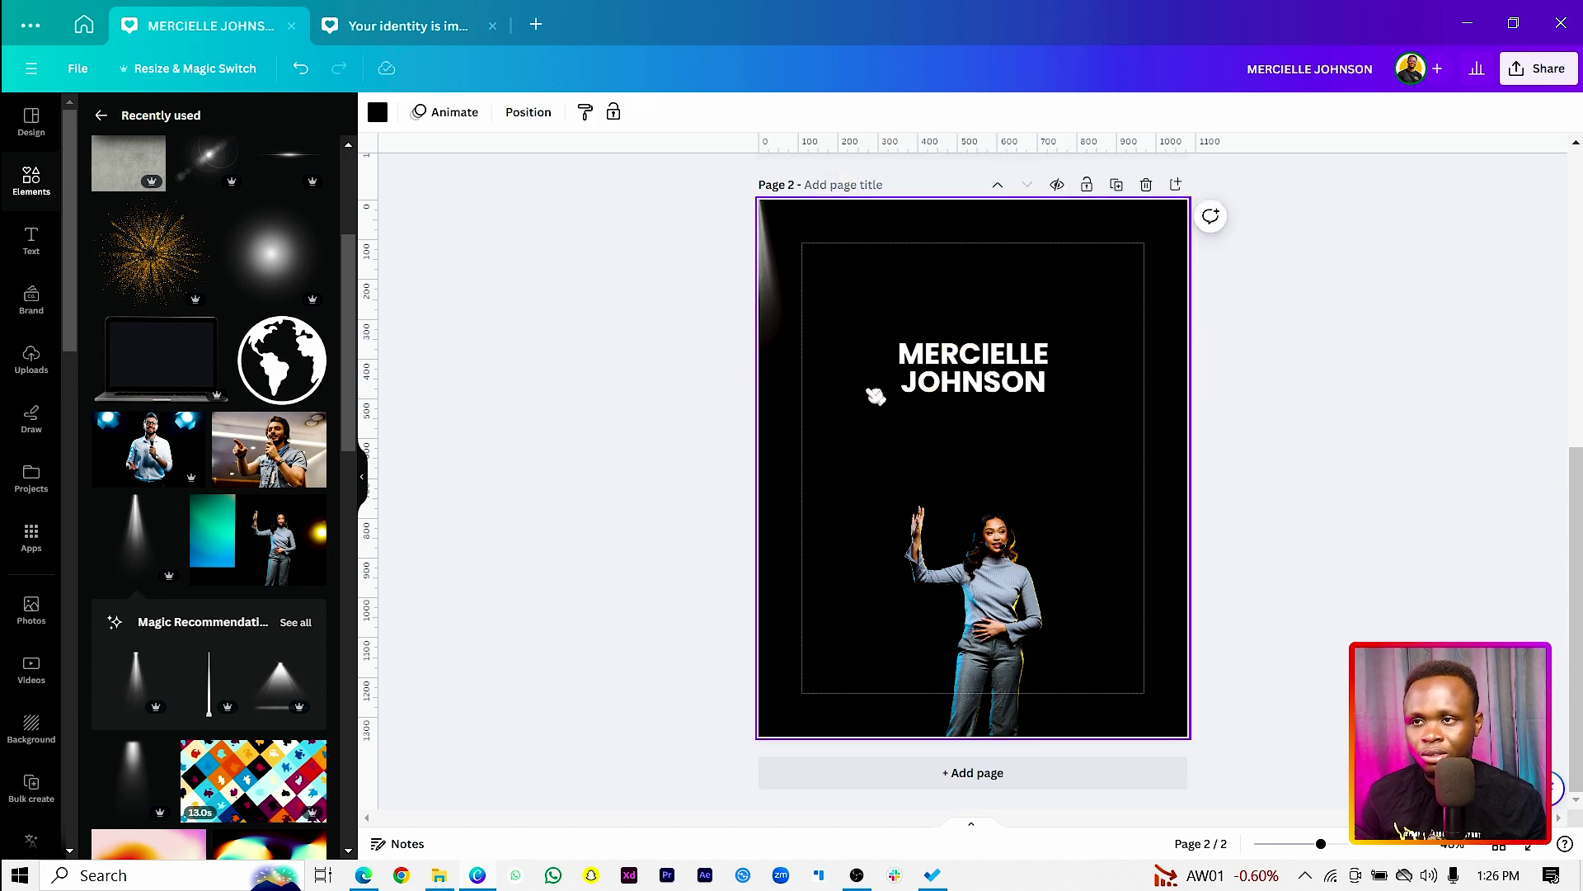
- Enlarge the title to size 112 and tighten its line spacing to 0.83
{"action": "left_click", "coordinate": [911, 345]}
{"action": "left_click_drag", "start_coordinate": [894, 332], "coordinate": [820, 303]}
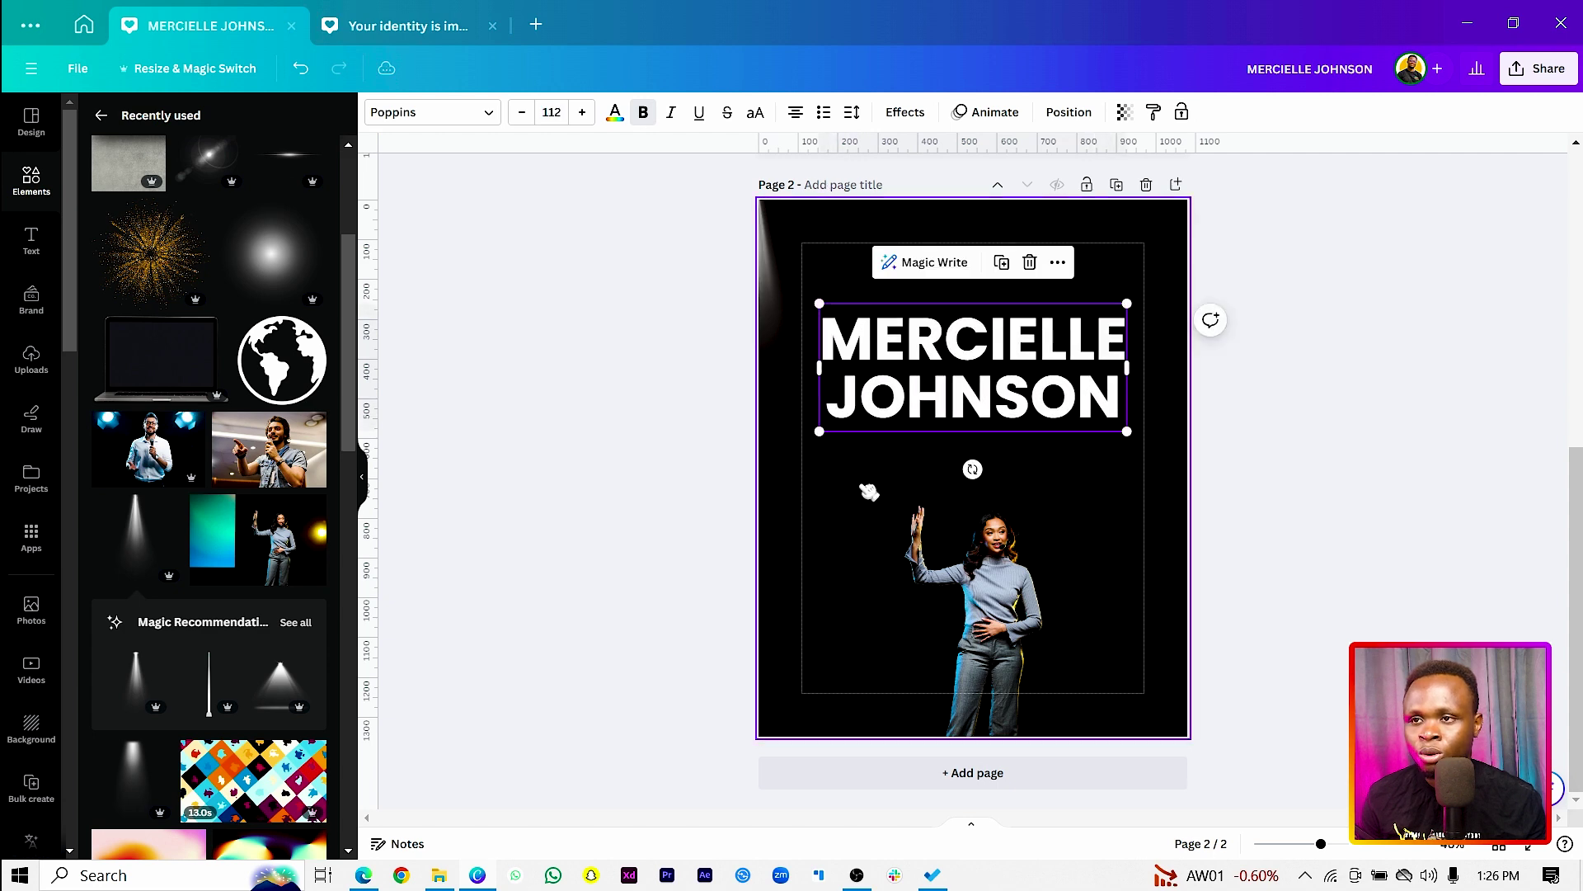
{"action": "left_click", "coordinate": [852, 113]}
{"action": "left_click_drag", "start_coordinate": [903, 234], "coordinate": [895, 237]}
{"action": "left_click", "coordinate": [877, 466]}
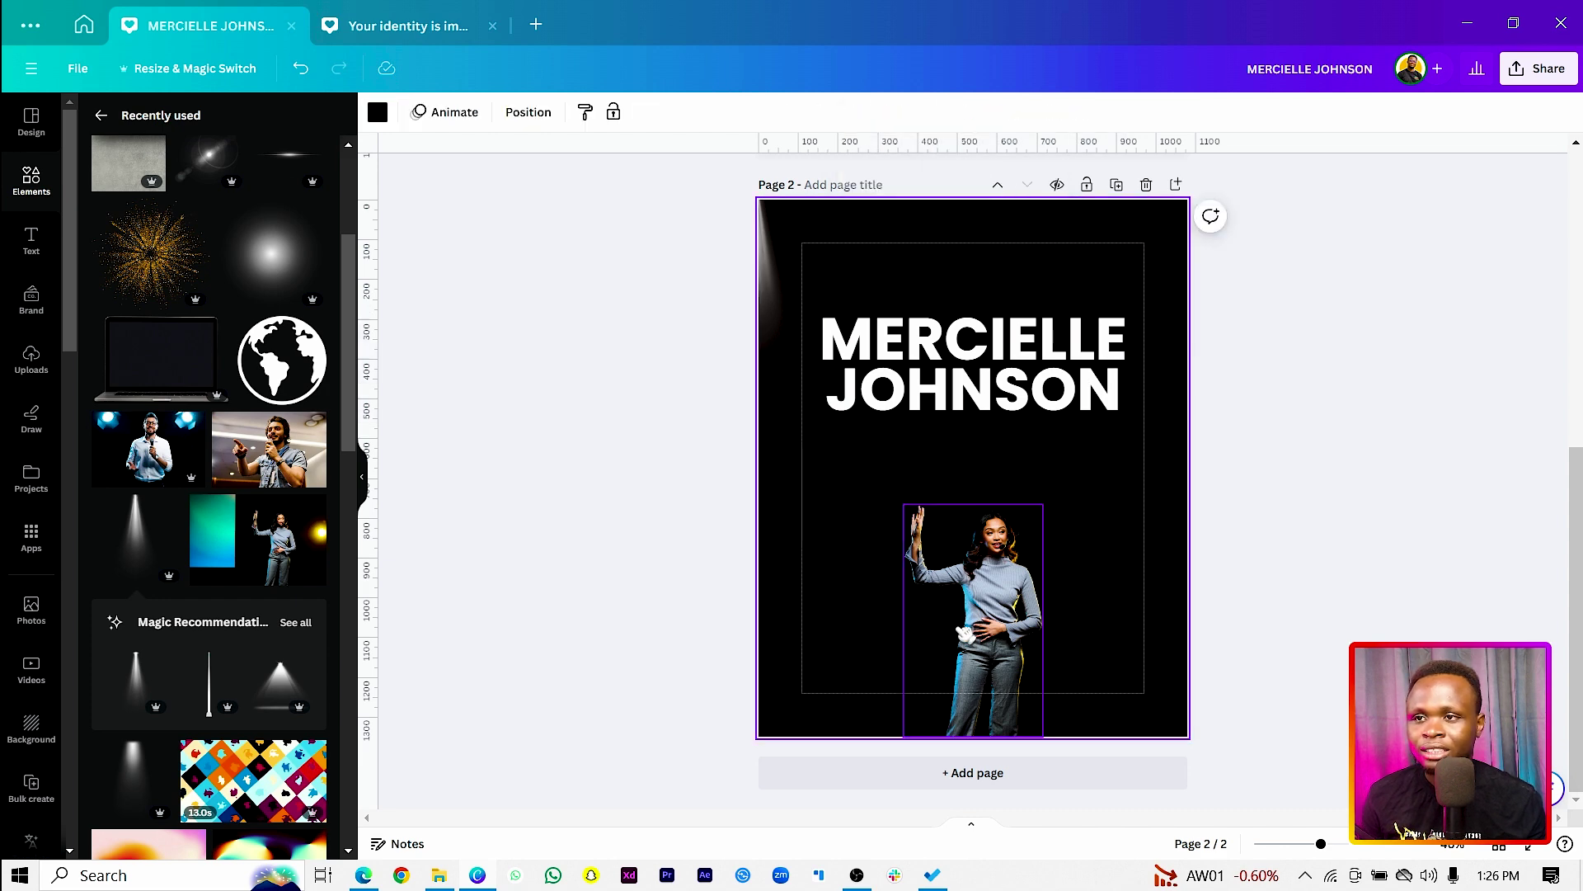
{"action": "left_click", "coordinate": [911, 528]}
{"action": "left_click", "coordinate": [860, 505]}
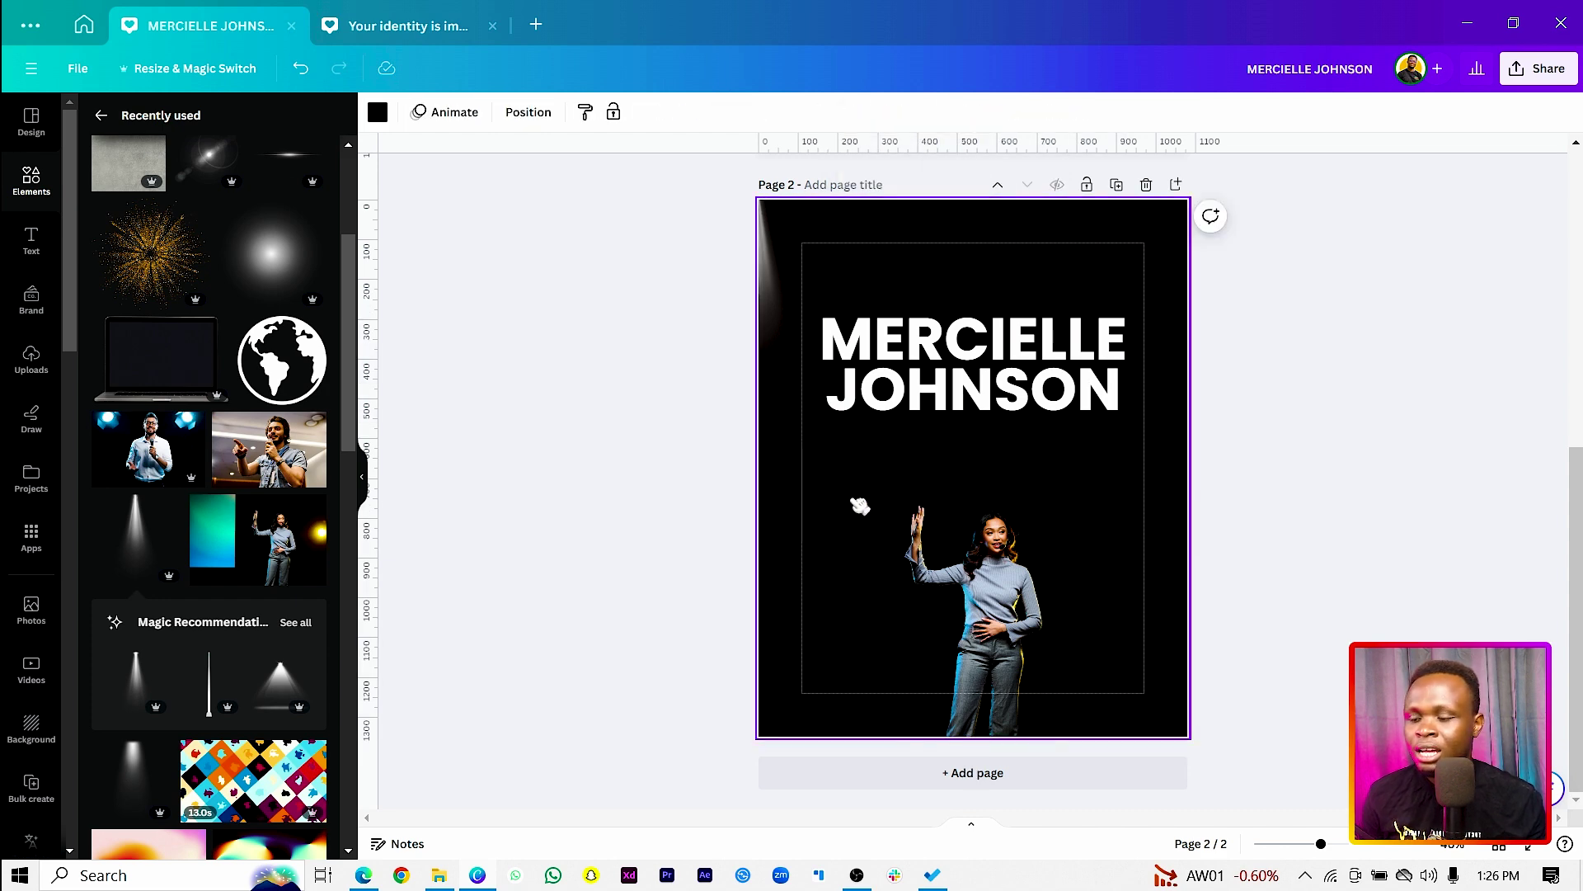
- Add a subtitle reading 'The woman behind the show' below the name
{"action": "key", "text": "t"}
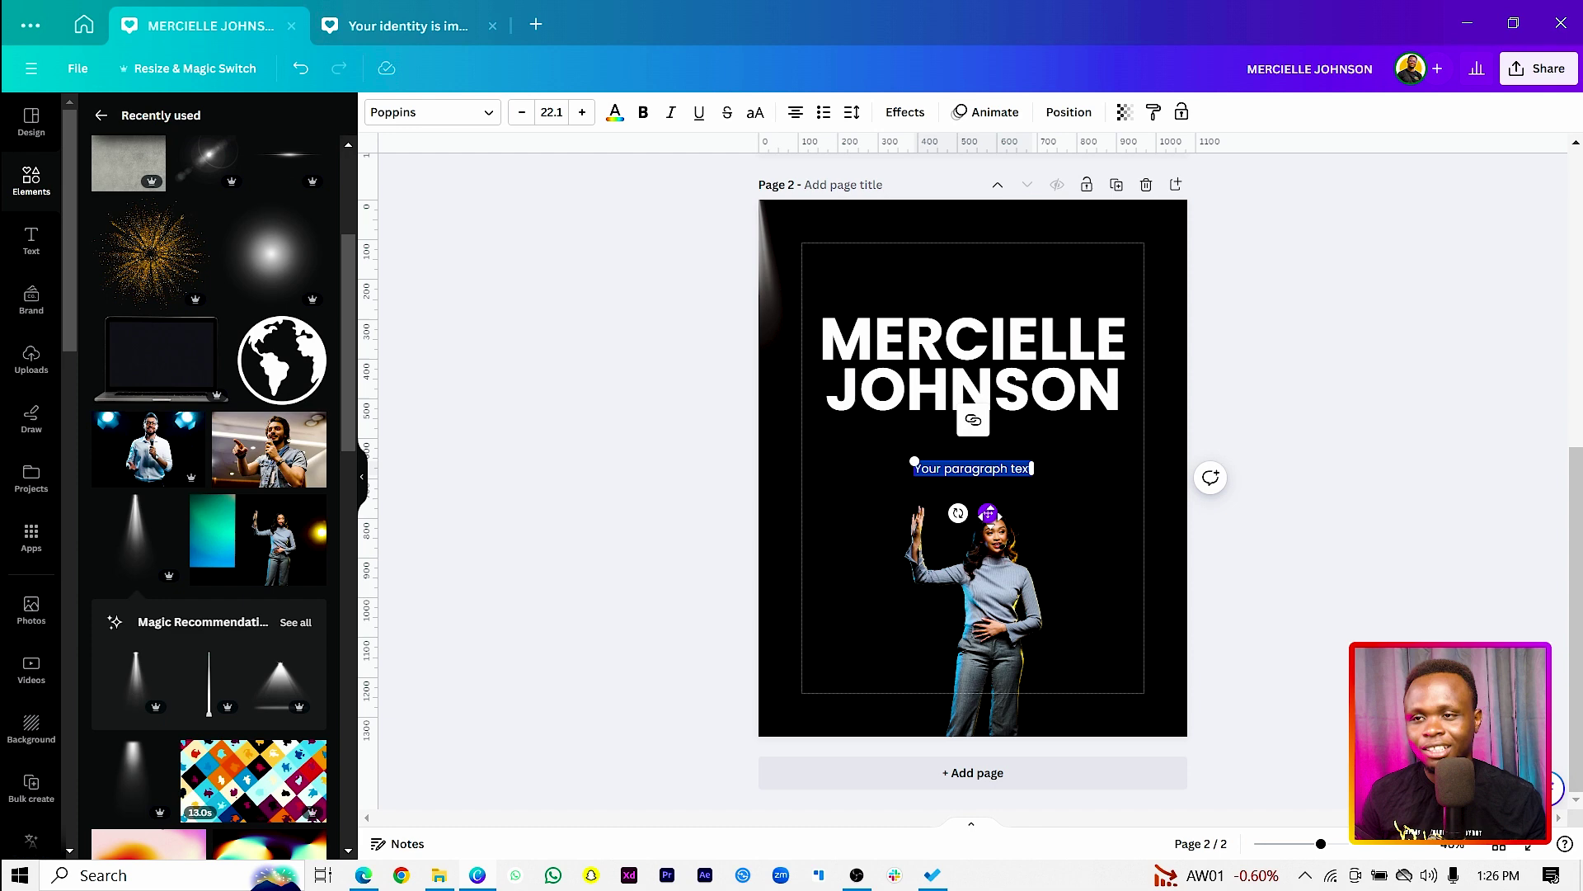
{"action": "left_click_drag", "start_coordinate": [988, 512], "coordinate": [985, 475]}
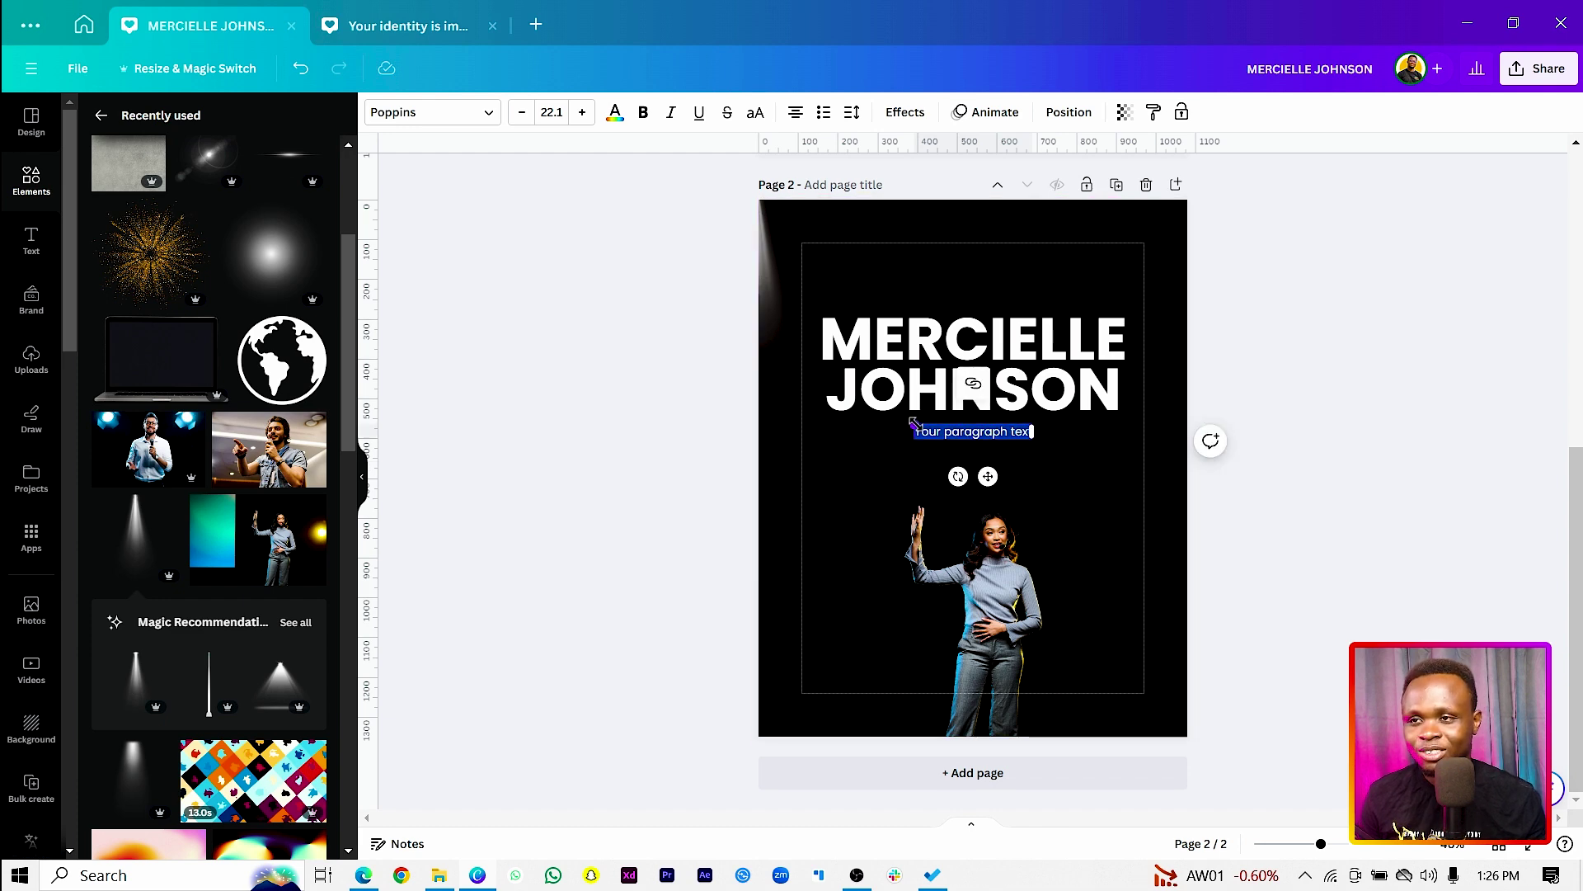
{"action": "left_click_drag", "start_coordinate": [912, 421], "coordinate": [900, 422]}
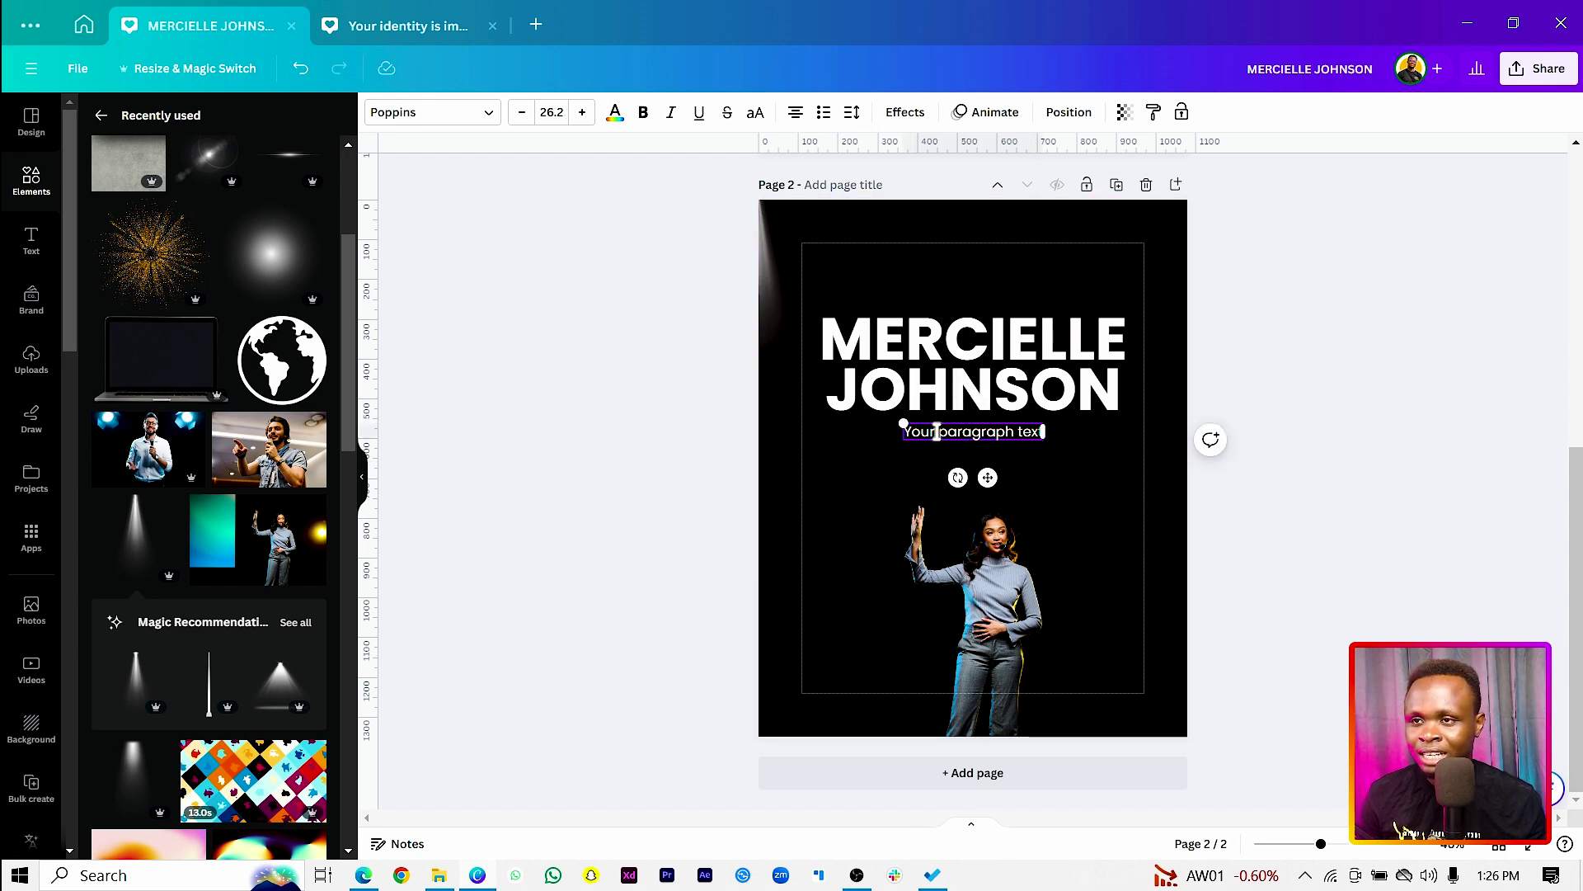
{"action": "key", "text": "BackSpace"}
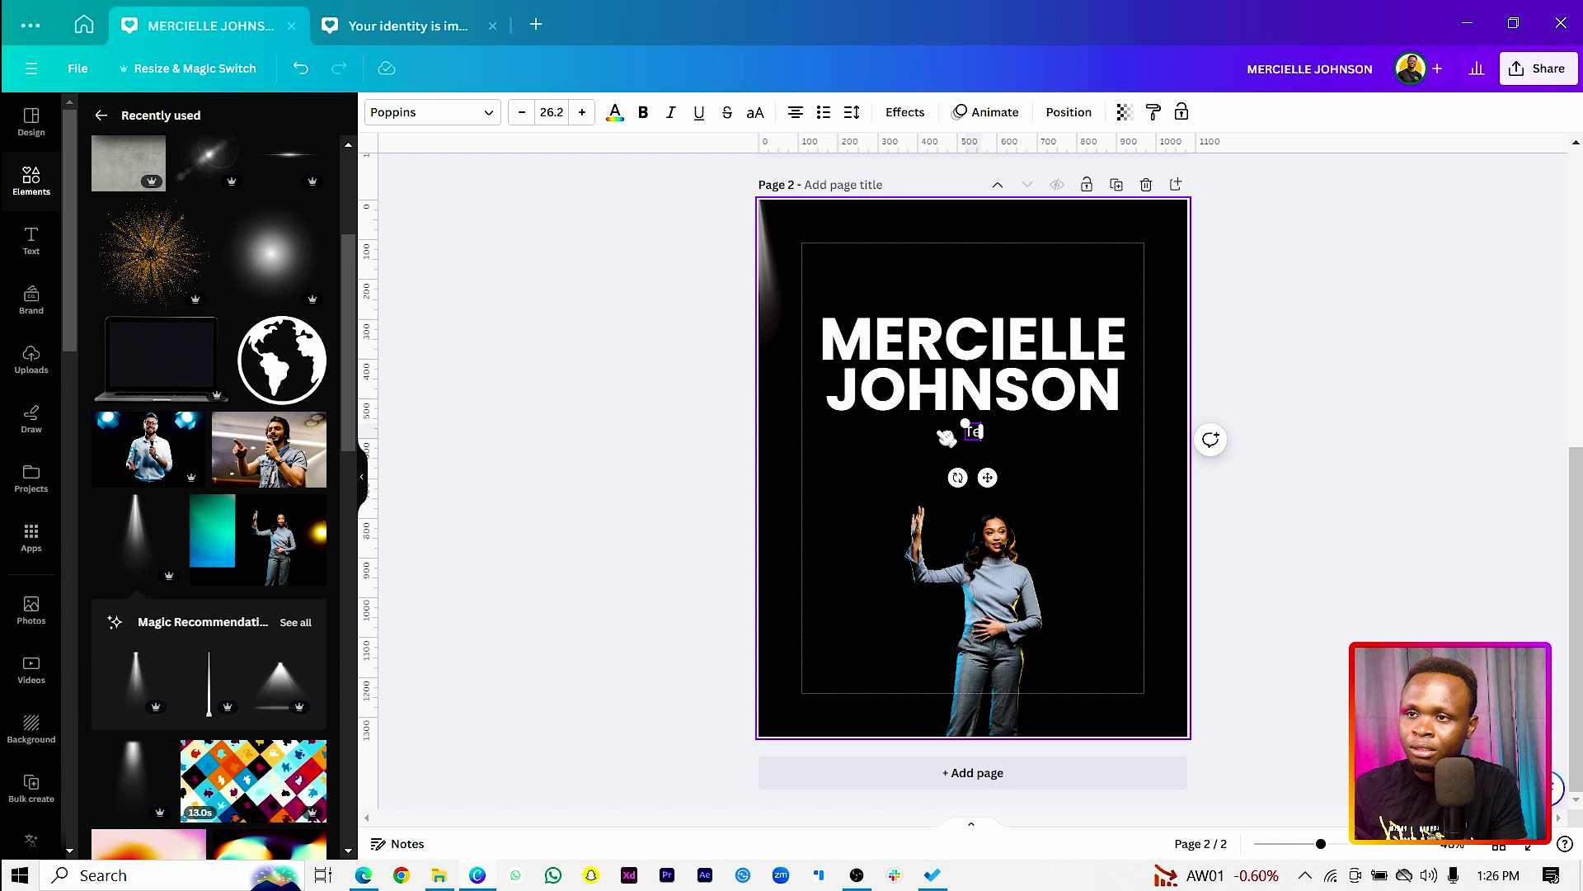
{"action": "type", "text": "The w"}
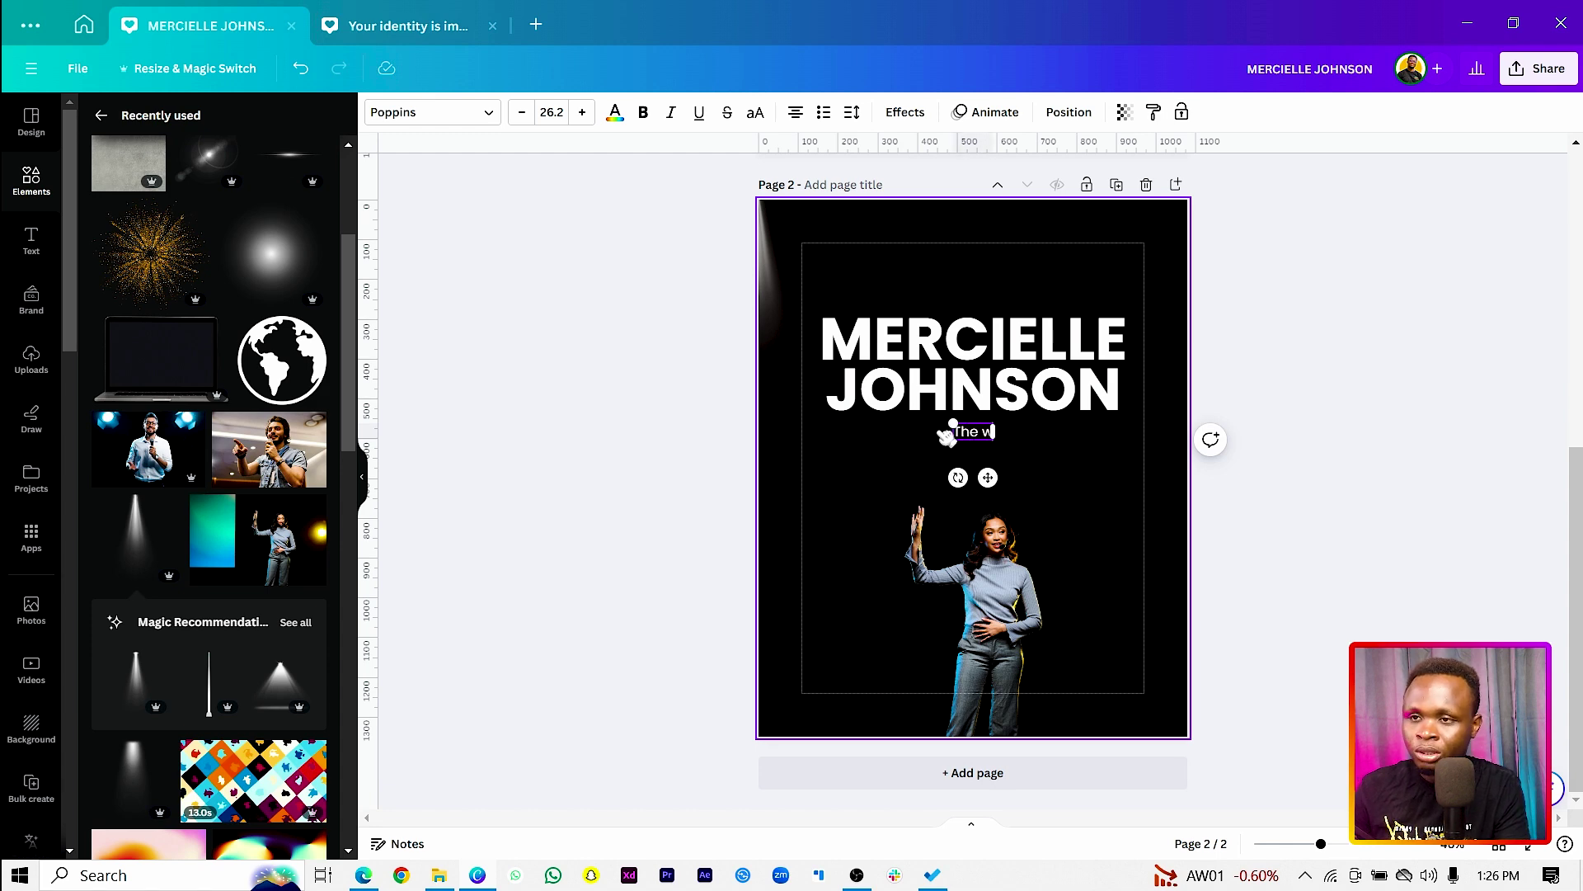
{"action": "type", "text": "oman behind the show"}
{"action": "left_click", "coordinate": [922, 525]}
- Copy the subtitle above the name, retype it as 'COMING SOON', and centre the spotlight on top
{"action": "left_click", "coordinate": [916, 429]}
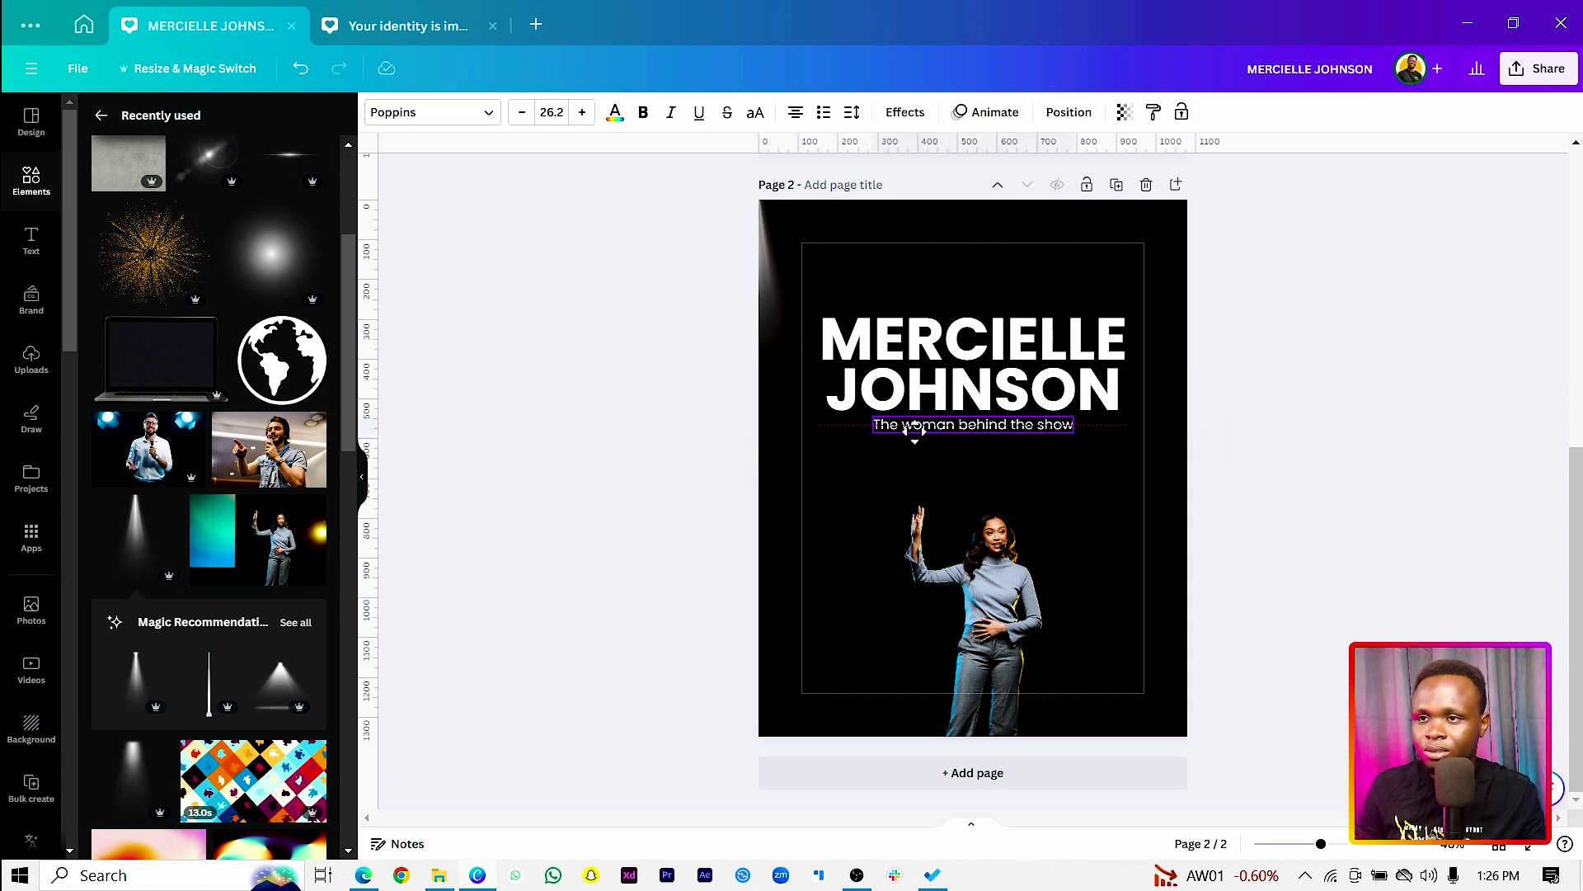
{"action": "left_click", "coordinate": [910, 464]}
{"action": "left_click_drag", "start_coordinate": [926, 428], "coordinate": [923, 294]}
{"action": "double_click", "coordinate": [914, 302]}
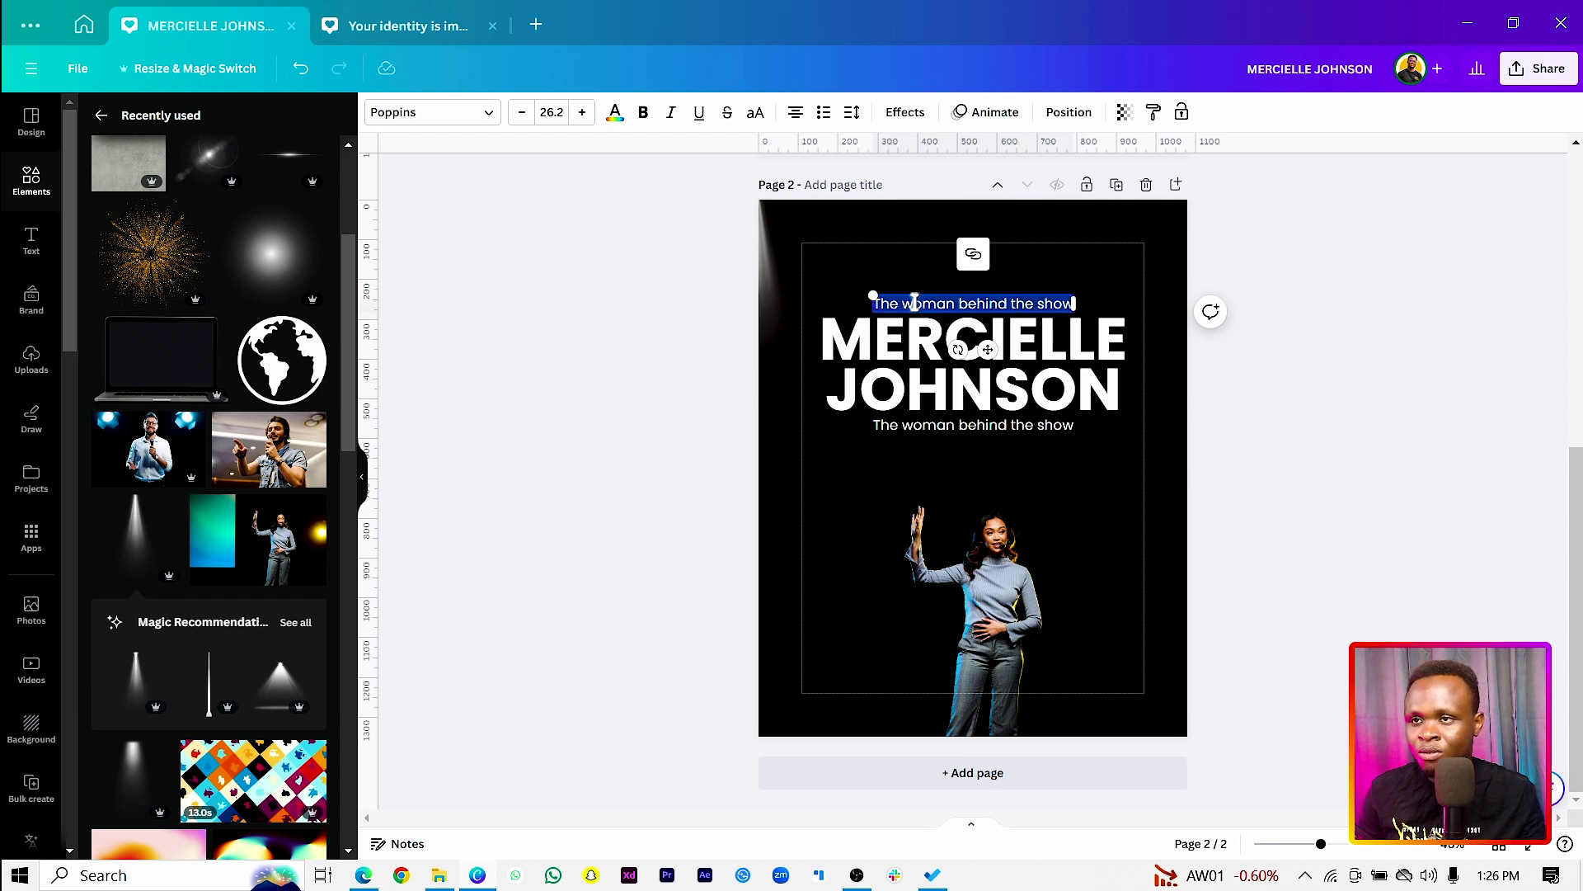
{"action": "key", "text": "Caps_Lock"}
{"action": "type", "text": "COMING"}
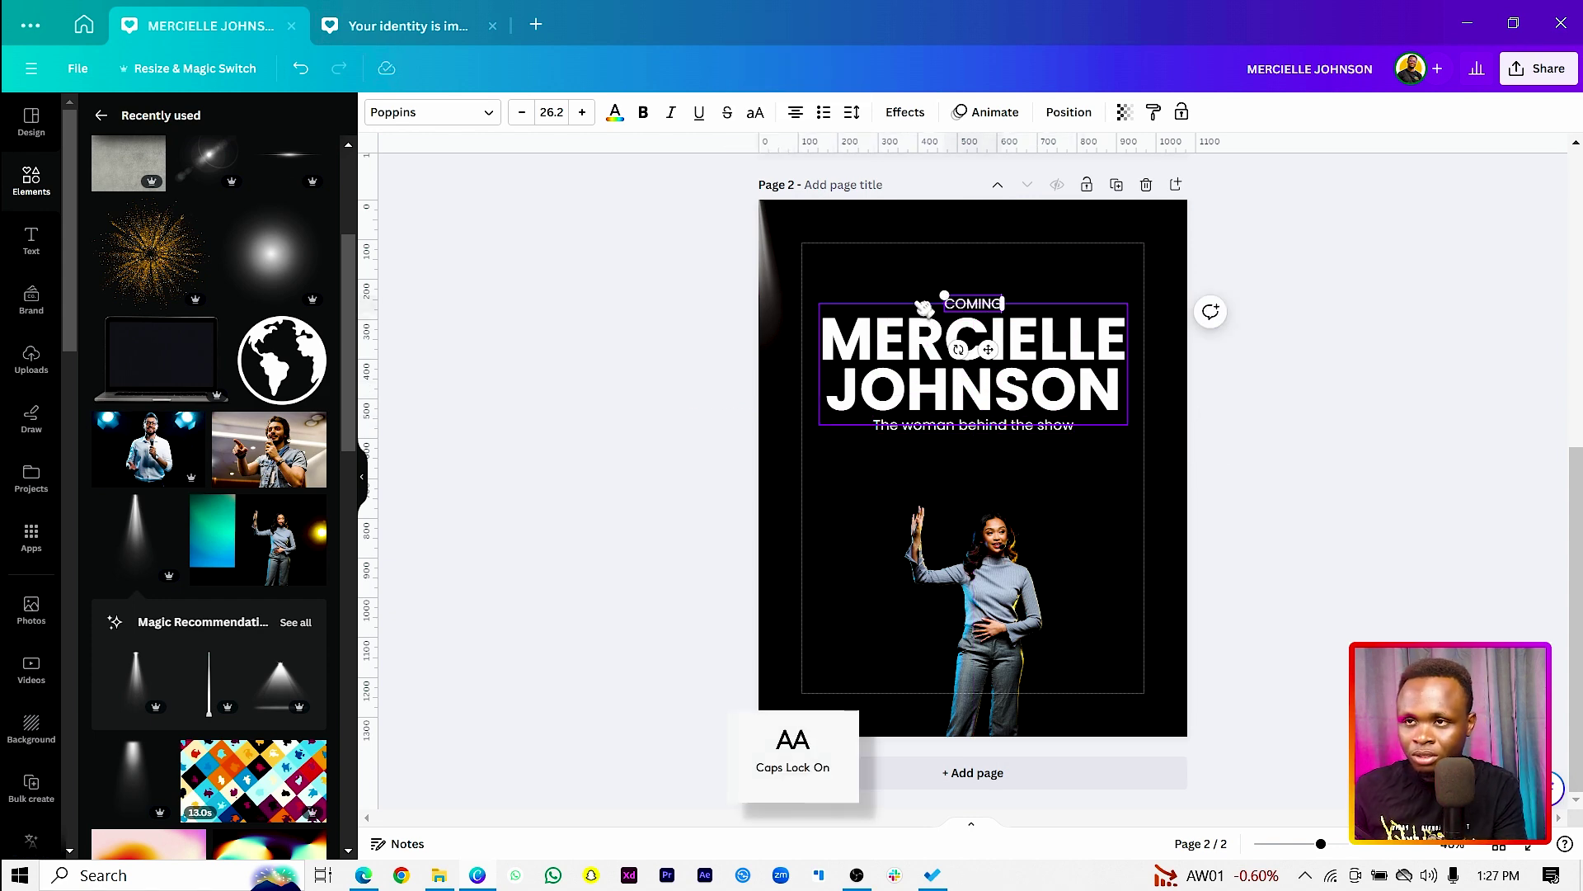
{"action": "type", "text": " SOON"}
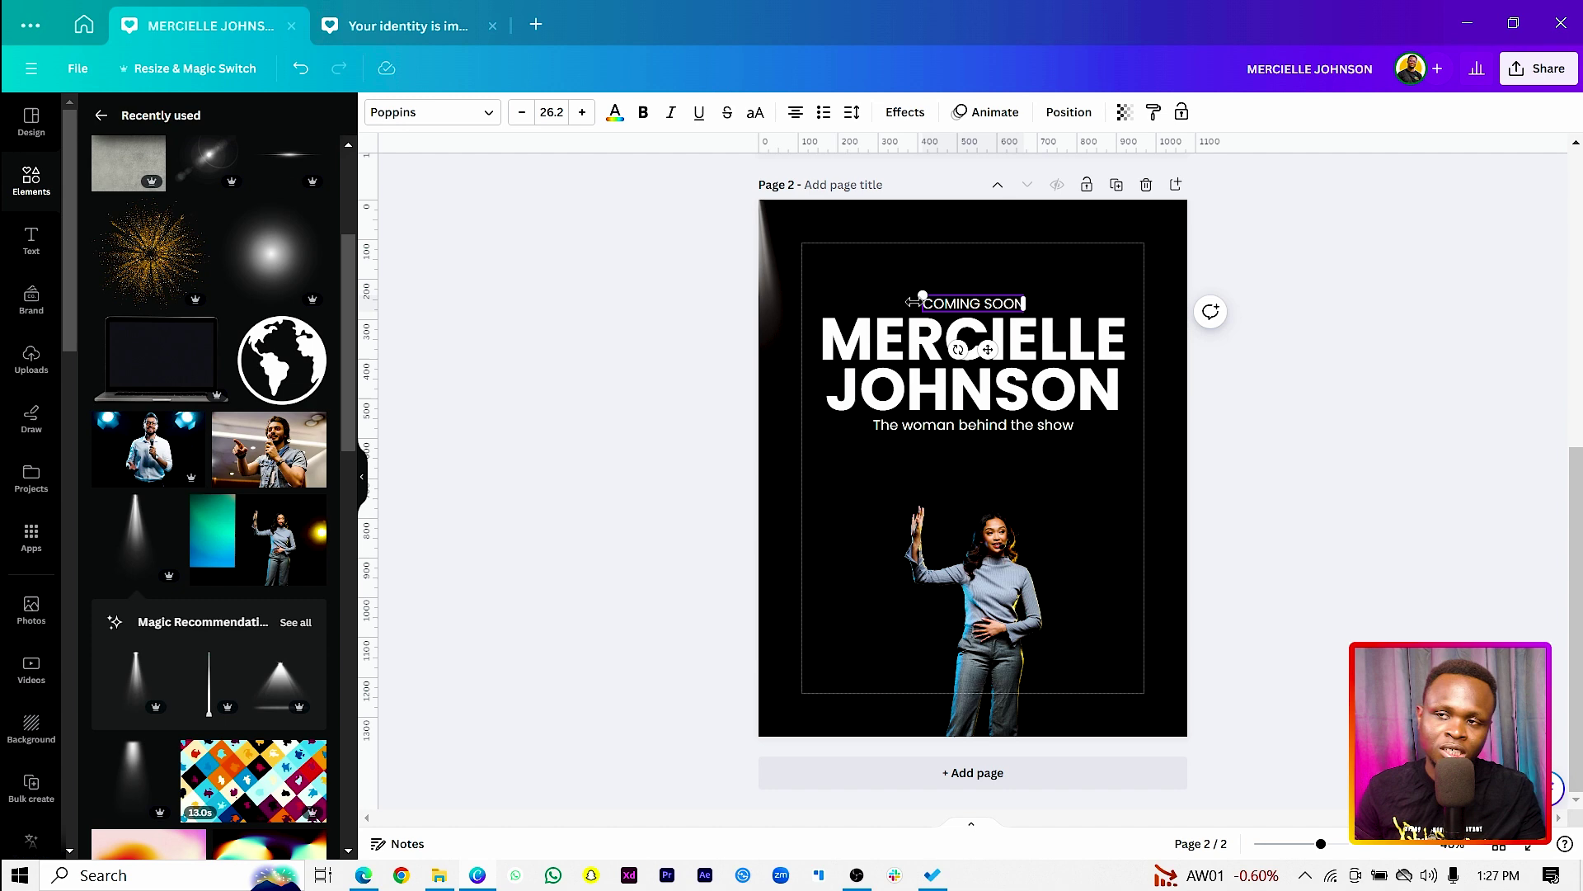
{"action": "left_click", "coordinate": [812, 619]}
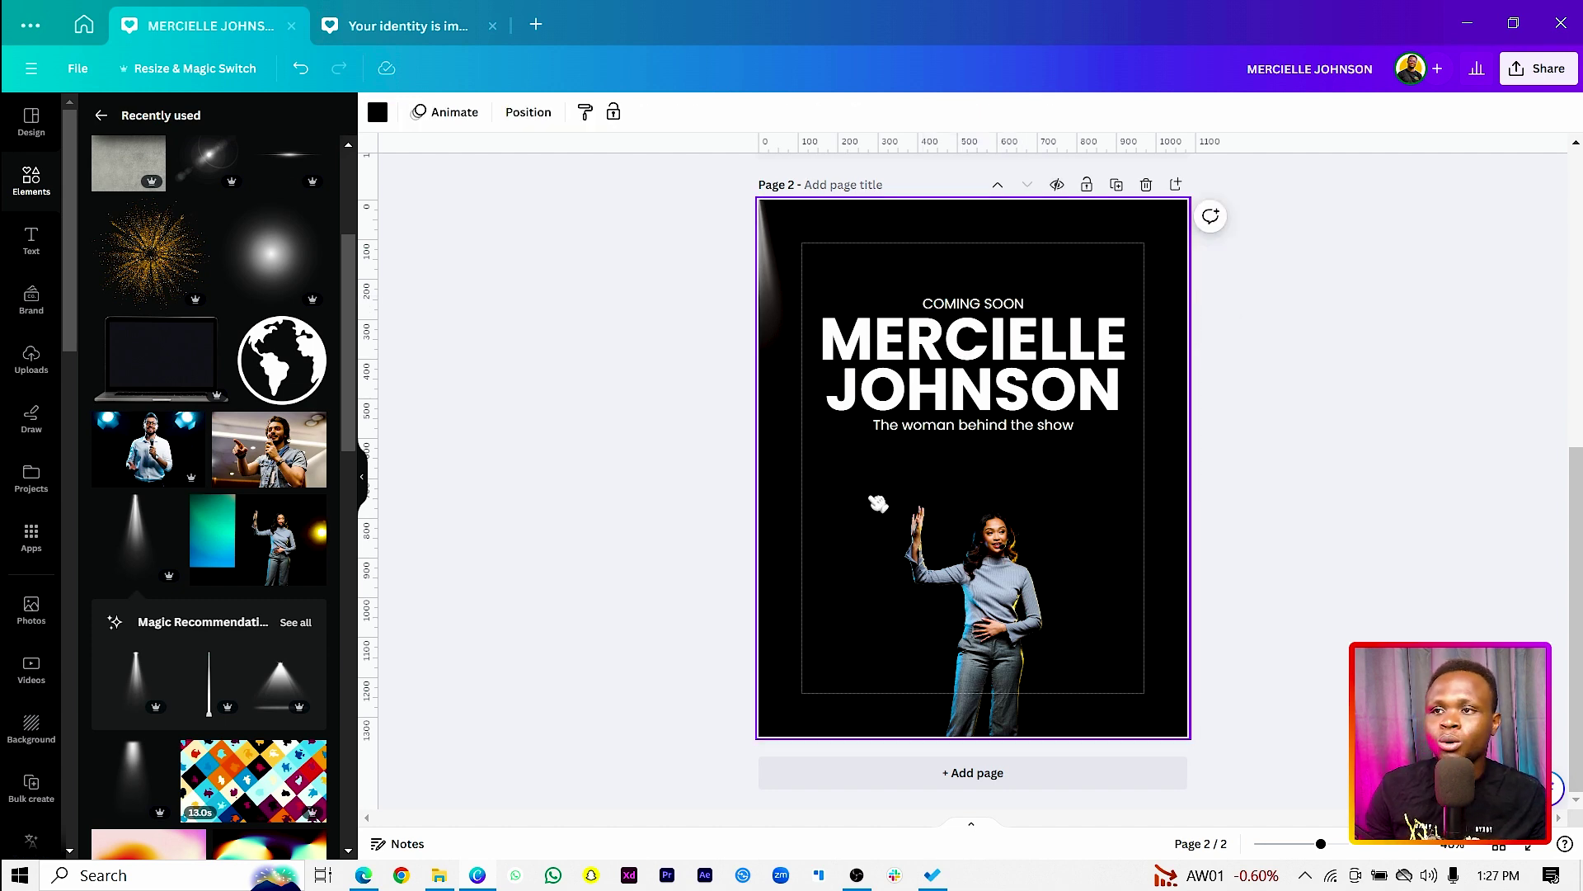
{"action": "left_click_drag", "start_coordinate": [782, 320], "coordinate": [995, 309]}
- Enlarge the spotlight and position it to shine down from the page top
{"action": "left_click_drag", "start_coordinate": [1041, 404], "coordinate": [1085, 548]}
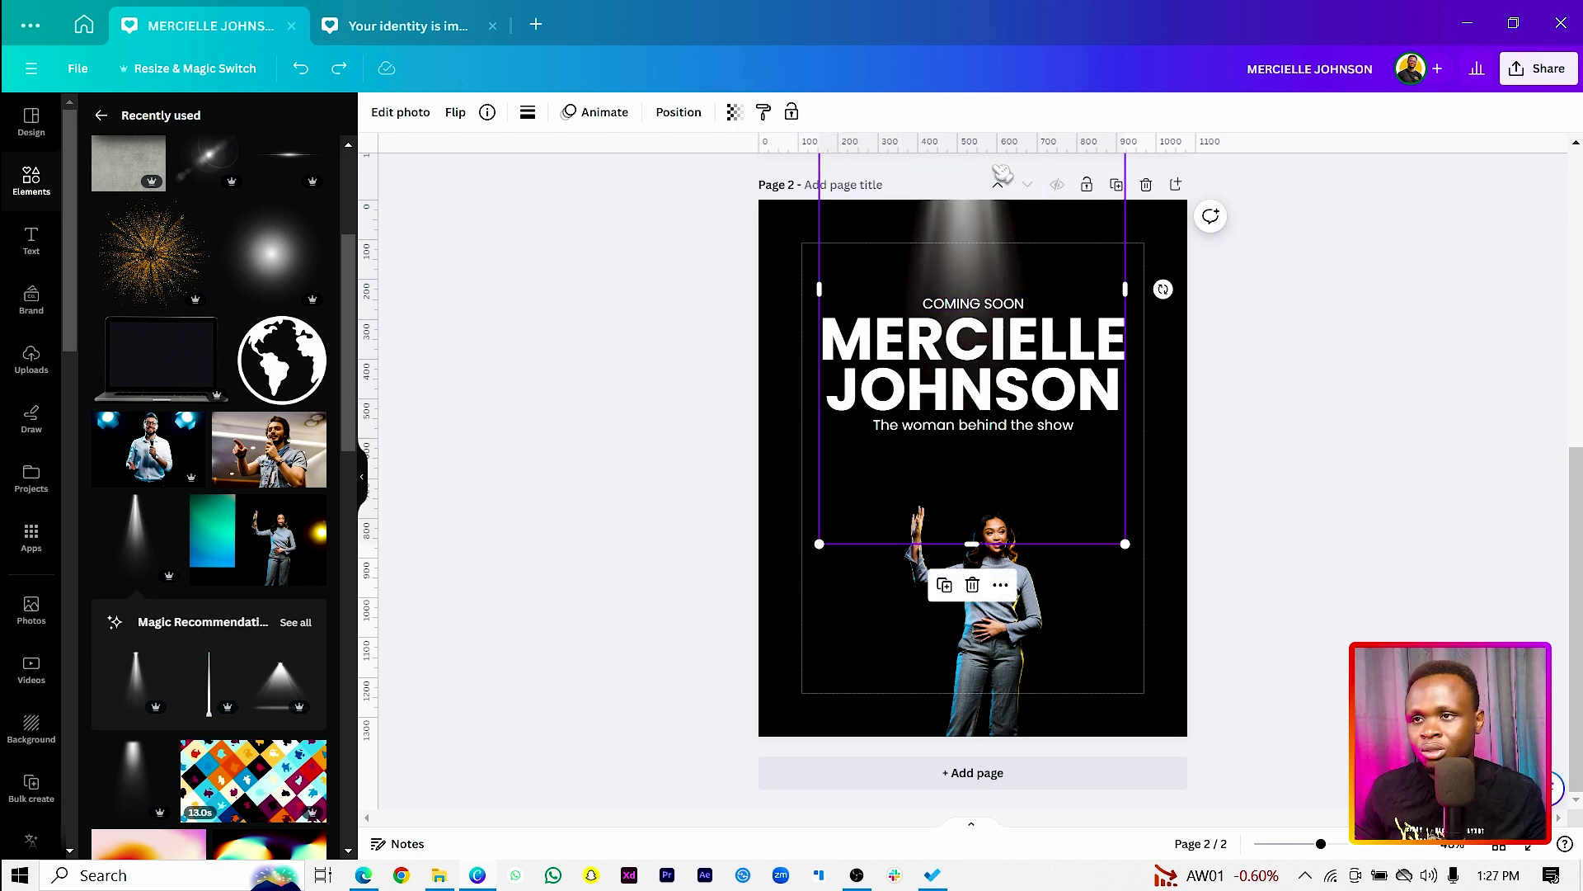
{"action": "left_click_drag", "start_coordinate": [982, 248], "coordinate": [977, 416]}
{"action": "right_click", "coordinate": [974, 240]}
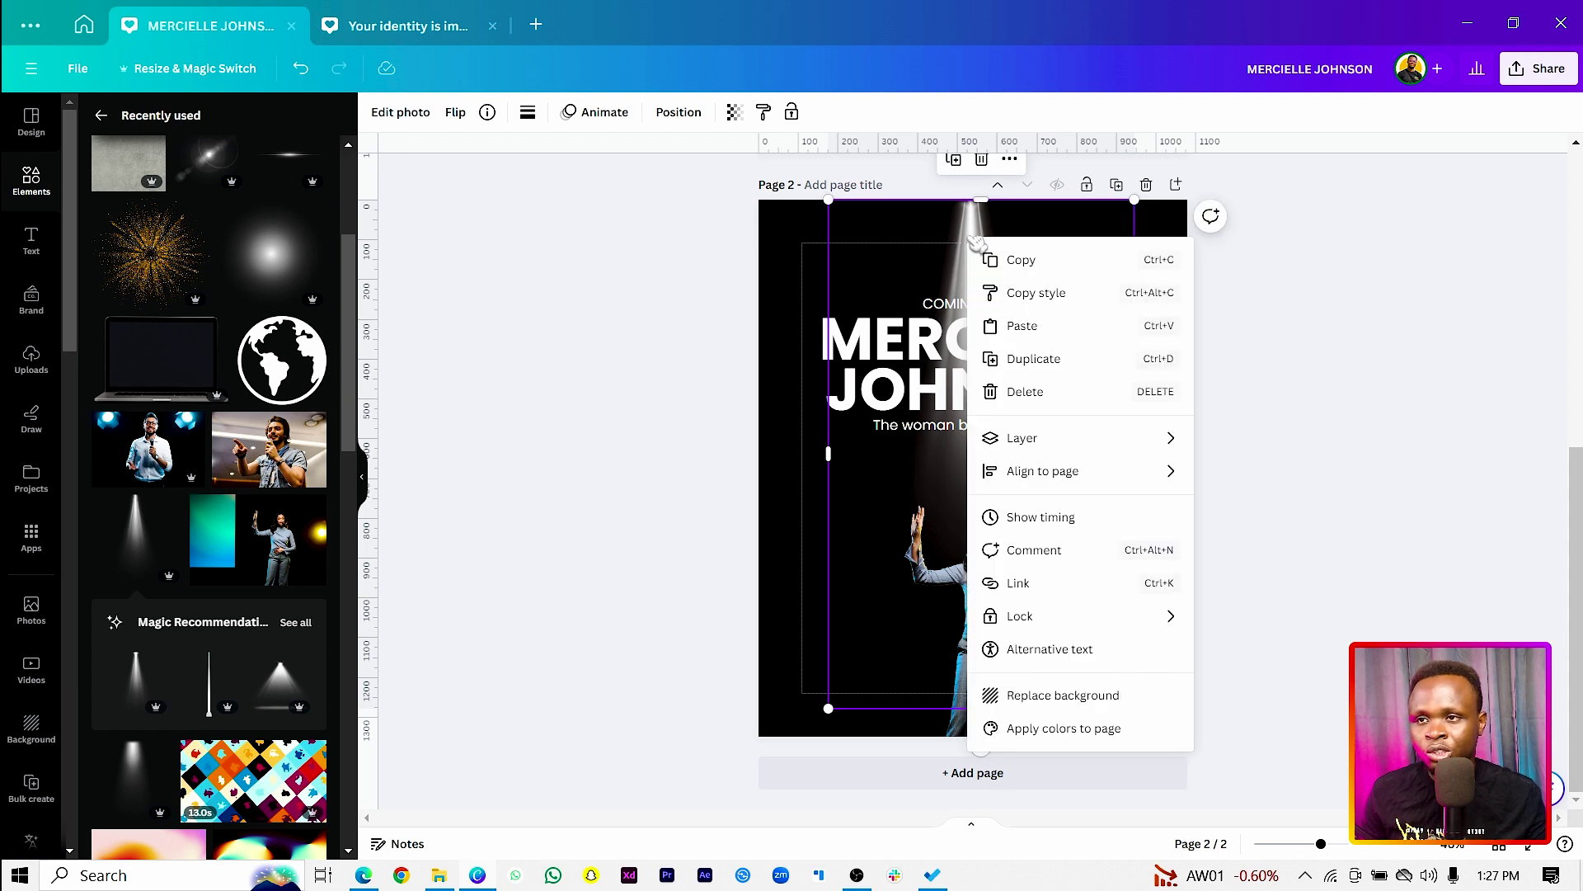
{"action": "mouse_move", "coordinate": [1072, 446]}
{"action": "left_click", "coordinate": [1267, 581]}
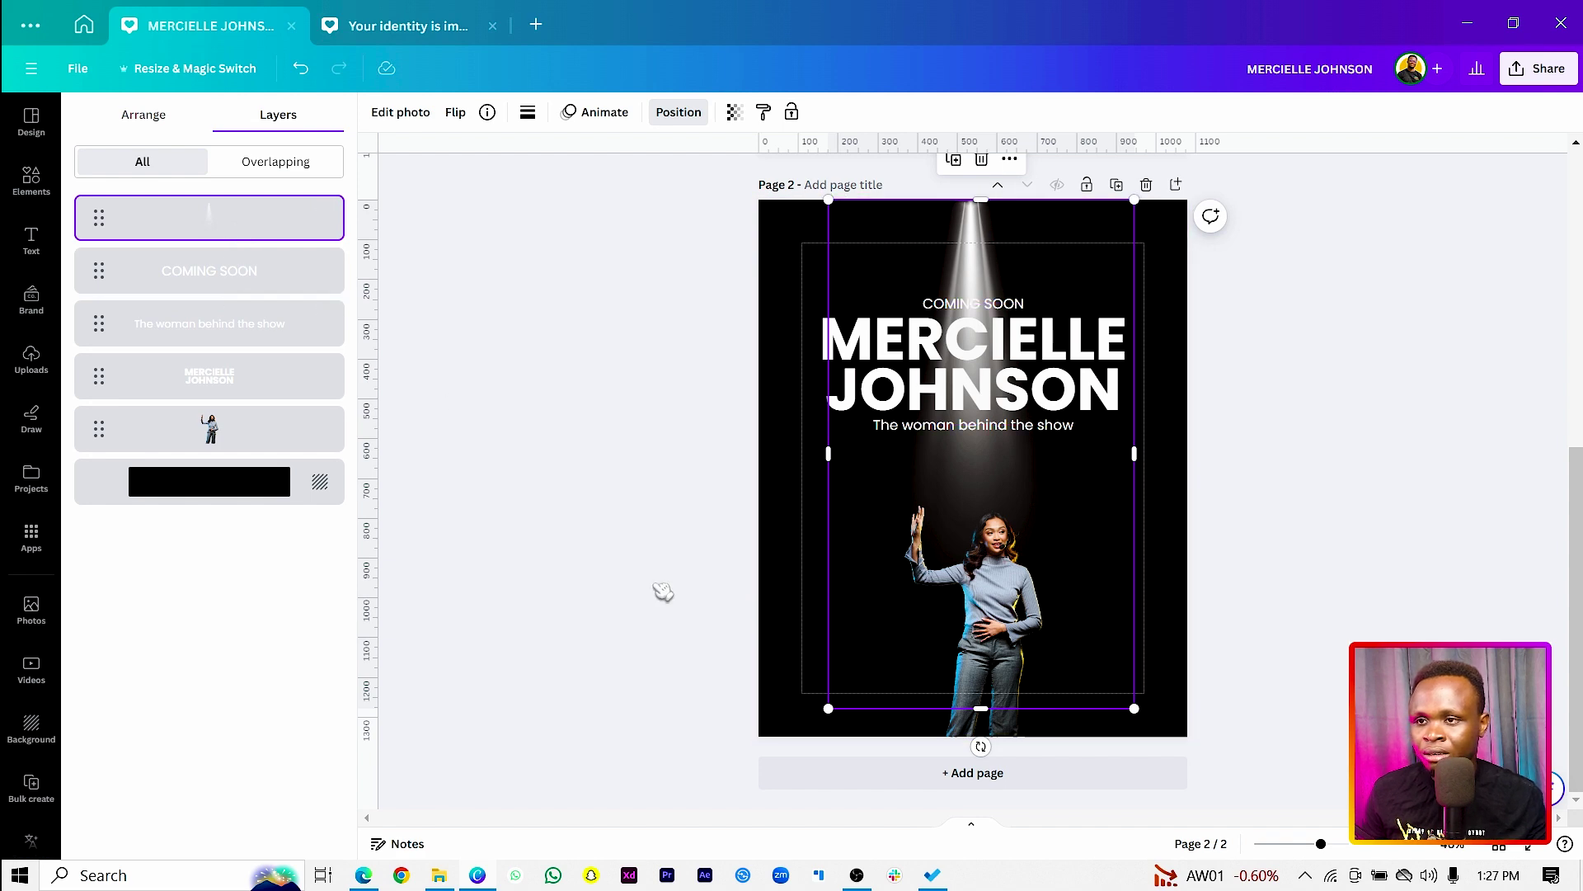
{"action": "key", "text": "Escape"}
{"action": "left_click_drag", "start_coordinate": [981, 708], "coordinate": [982, 590]}
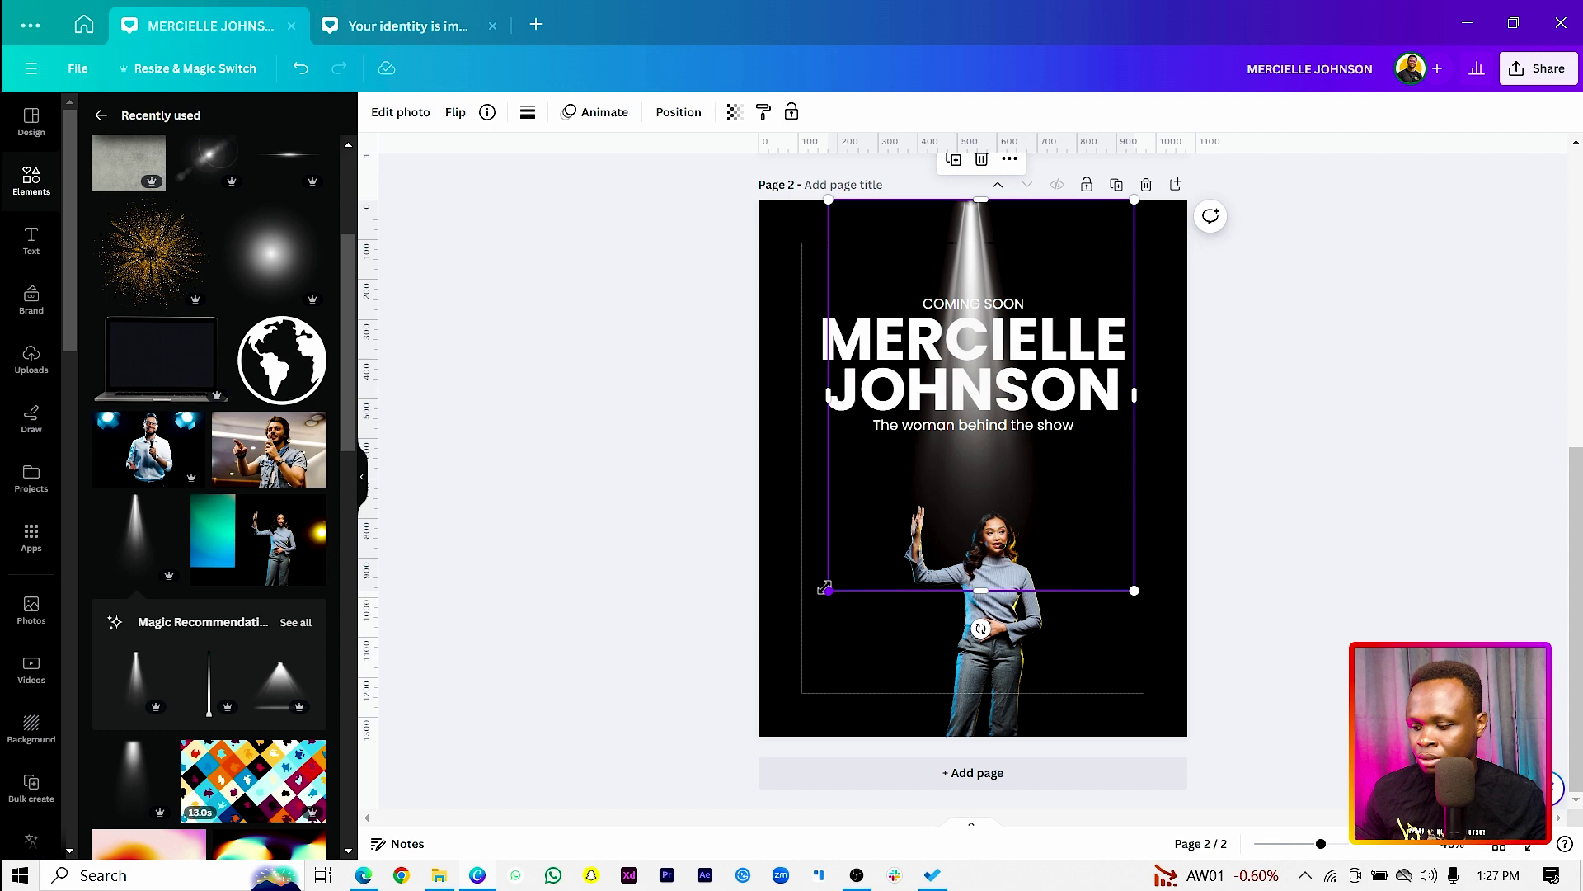
{"action": "left_click_drag", "start_coordinate": [824, 587], "coordinate": [784, 646]}
{"action": "left_click_drag", "start_coordinate": [954, 240], "coordinate": [940, 211]}
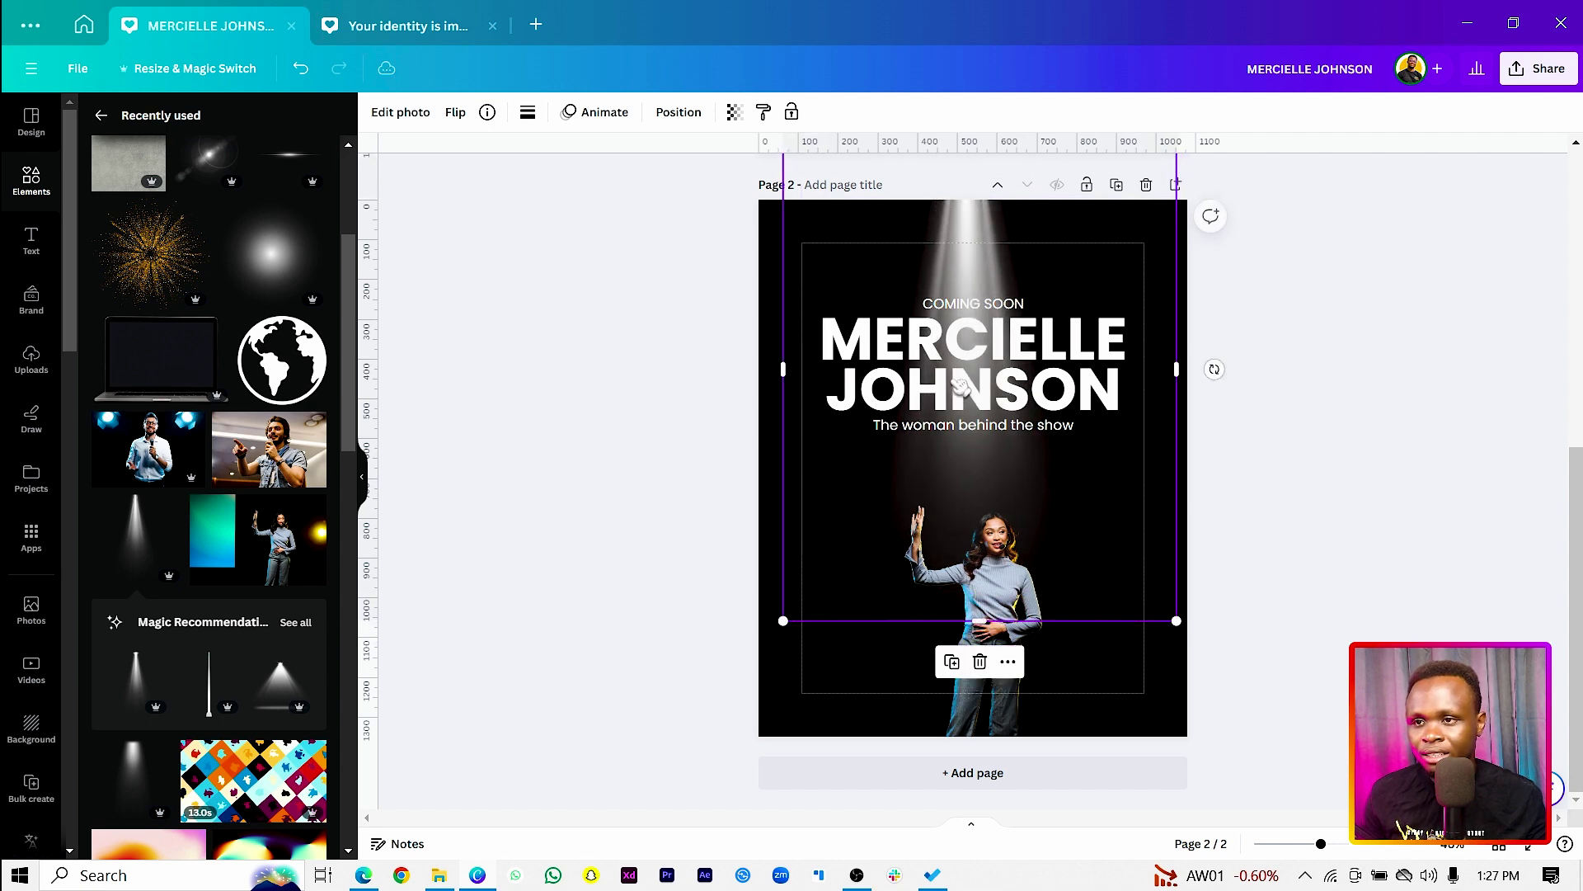
- Enlarge the woman's photo, nudge it left, and adjust the spotlight's height behind her
{"action": "left_click", "coordinate": [984, 701]}
{"action": "left_click_drag", "start_coordinate": [904, 507], "coordinate": [837, 495]}
{"action": "mouse_move", "coordinate": [1007, 712]}
{"action": "left_mouse_down"}
{"action": "mouse_move", "coordinate": [988, 706]}
{"action": "mouse_move", "coordinate": [1002, 707]}
{"action": "left_mouse_up"}
{"action": "left_click", "coordinate": [844, 602]}
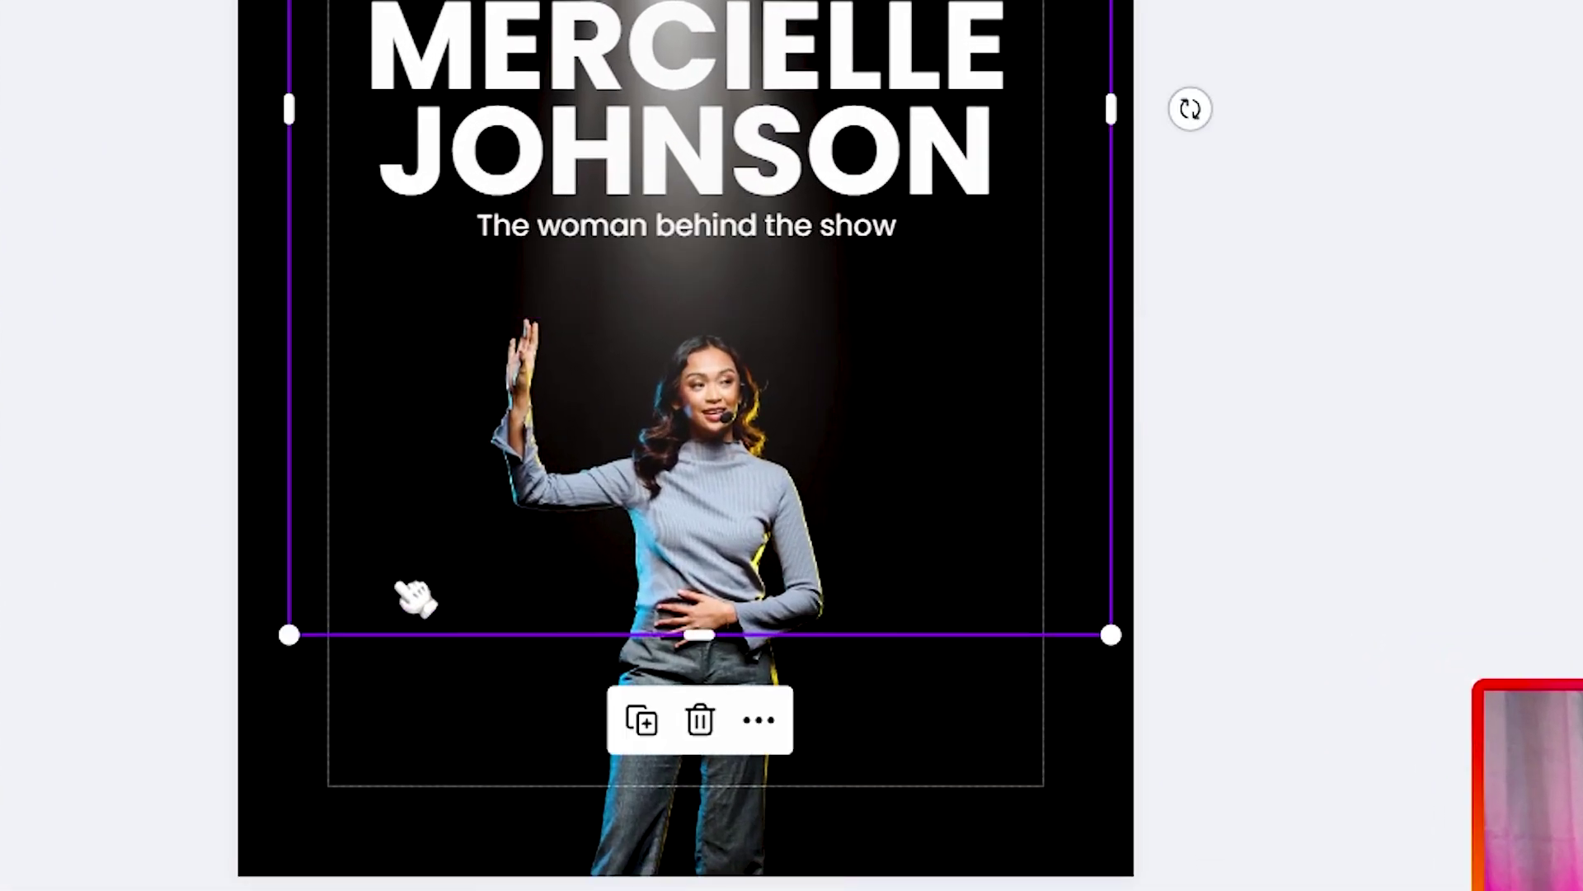
{"action": "left_click", "coordinate": [488, 742]}
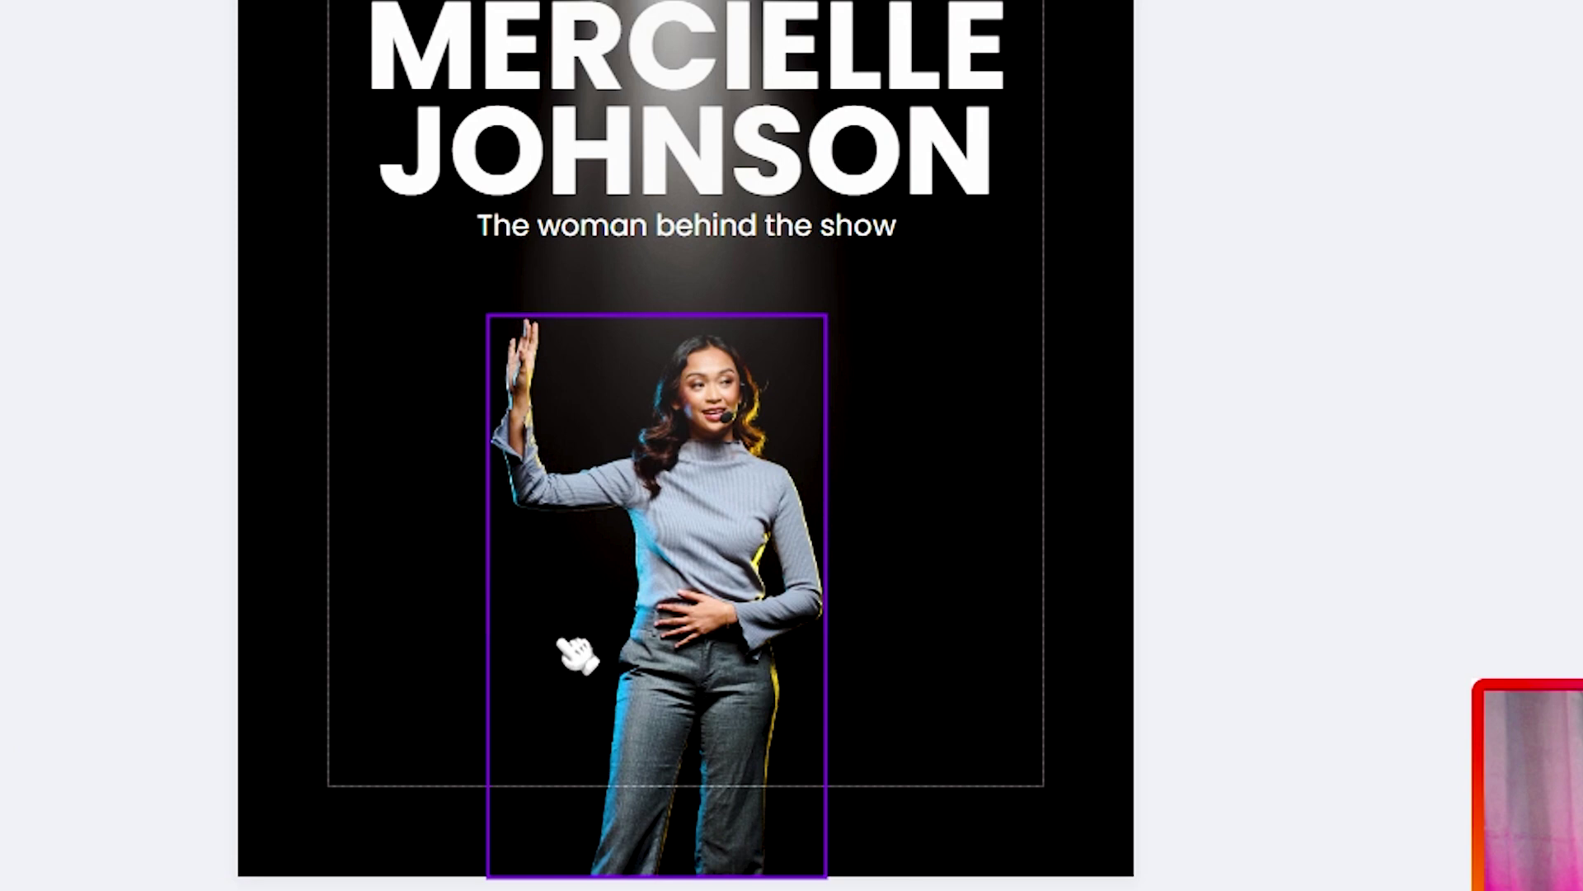
{"action": "left_click", "coordinate": [445, 641]}
{"action": "left_click_drag", "start_coordinate": [446, 643], "coordinate": [469, 780]}
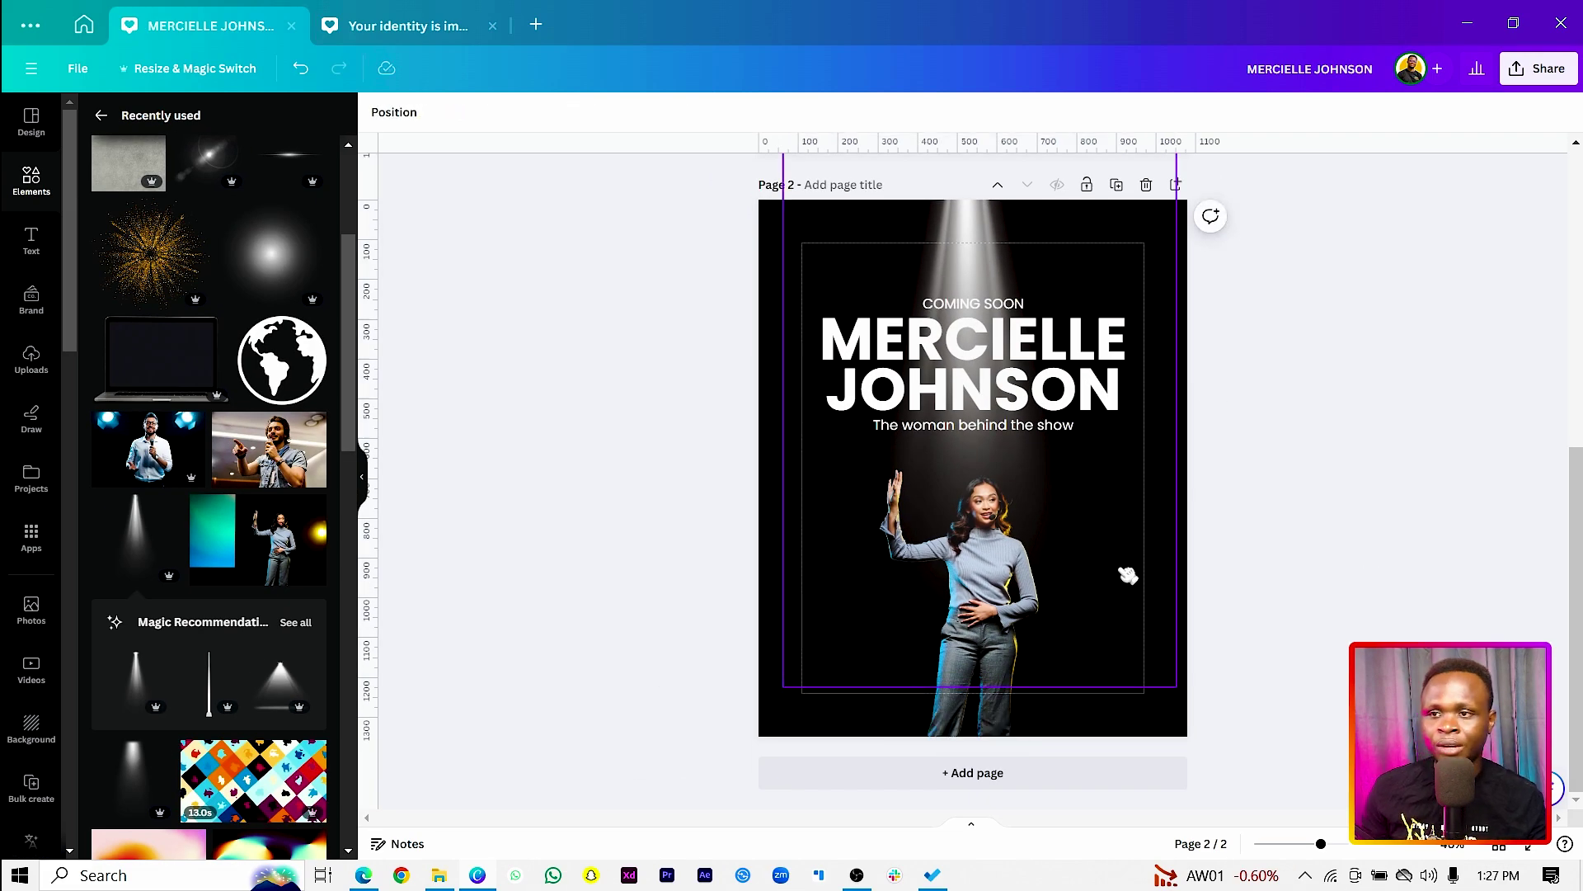
{"action": "left_click", "coordinate": [1017, 585]}
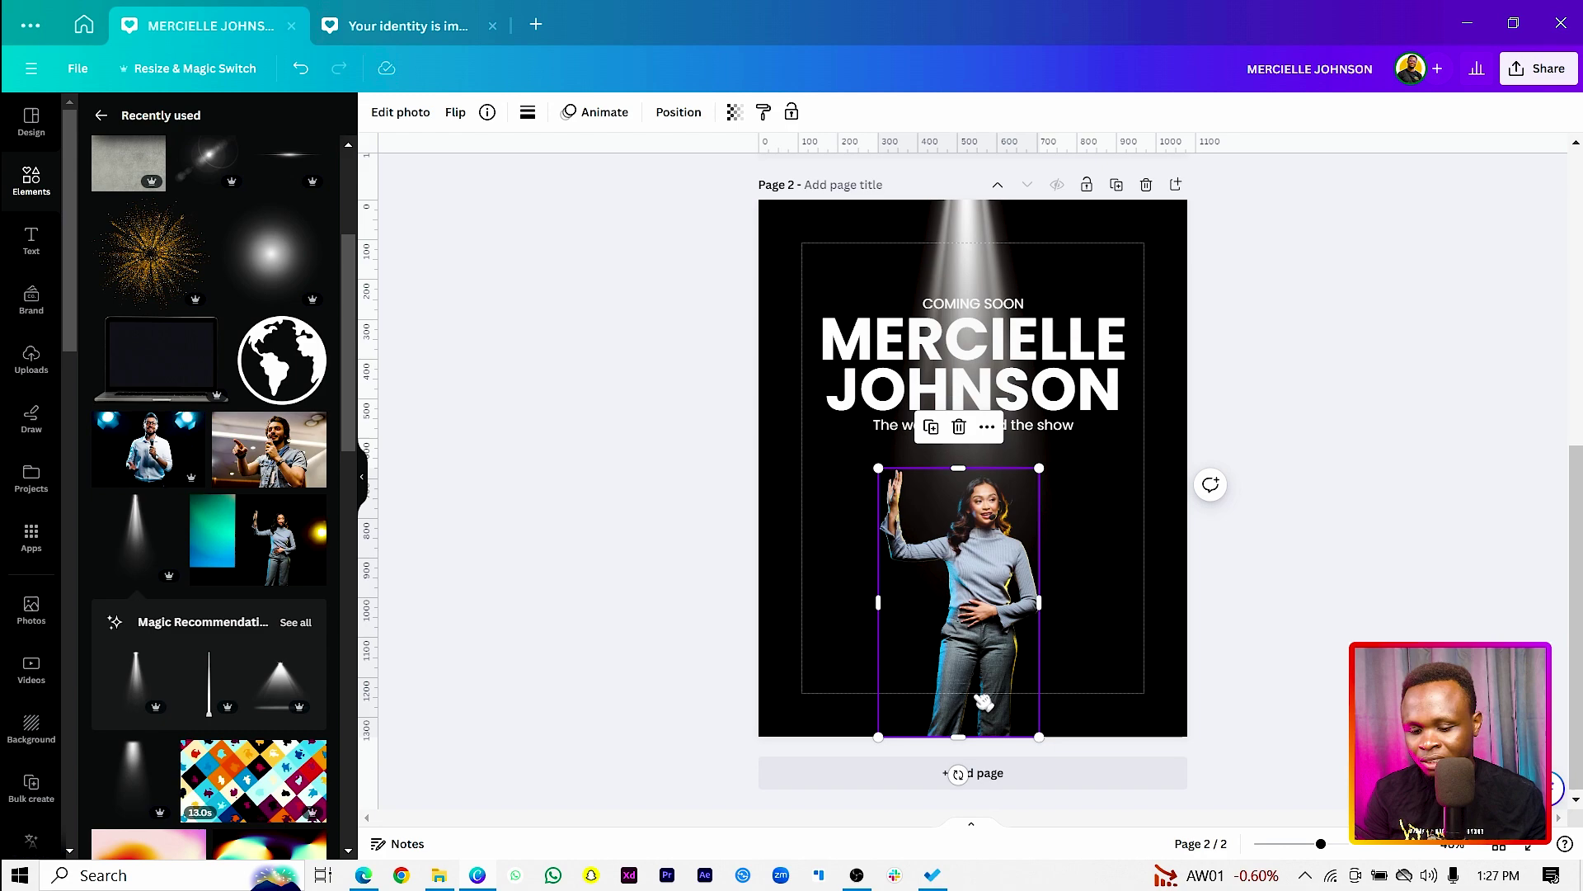
{"action": "left_click", "coordinate": [684, 526]}
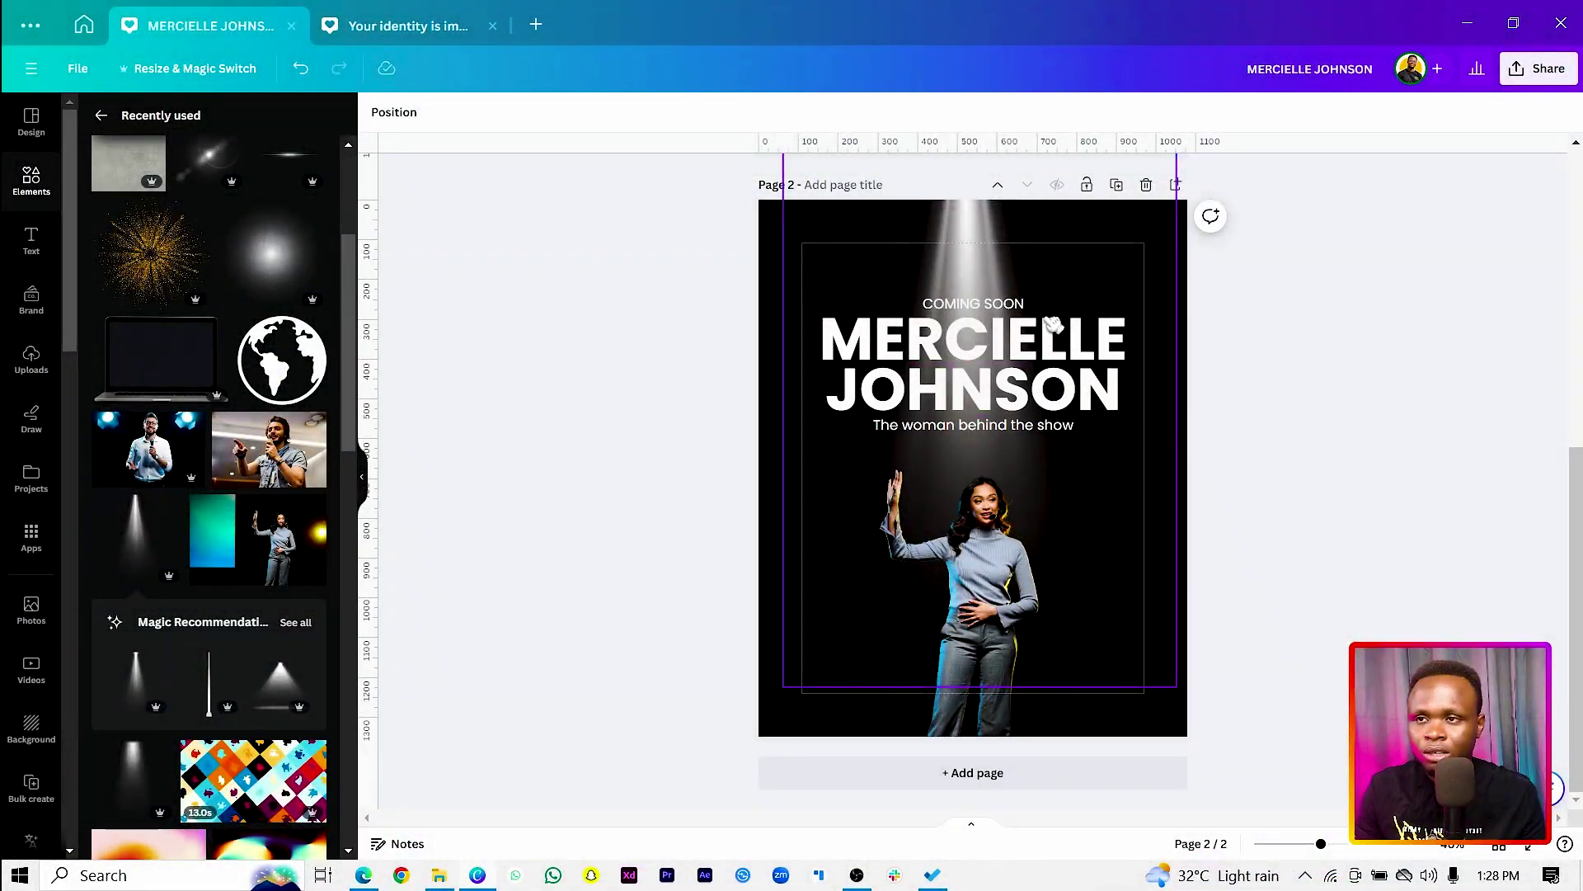
{"action": "left_click", "coordinate": [1025, 342]}
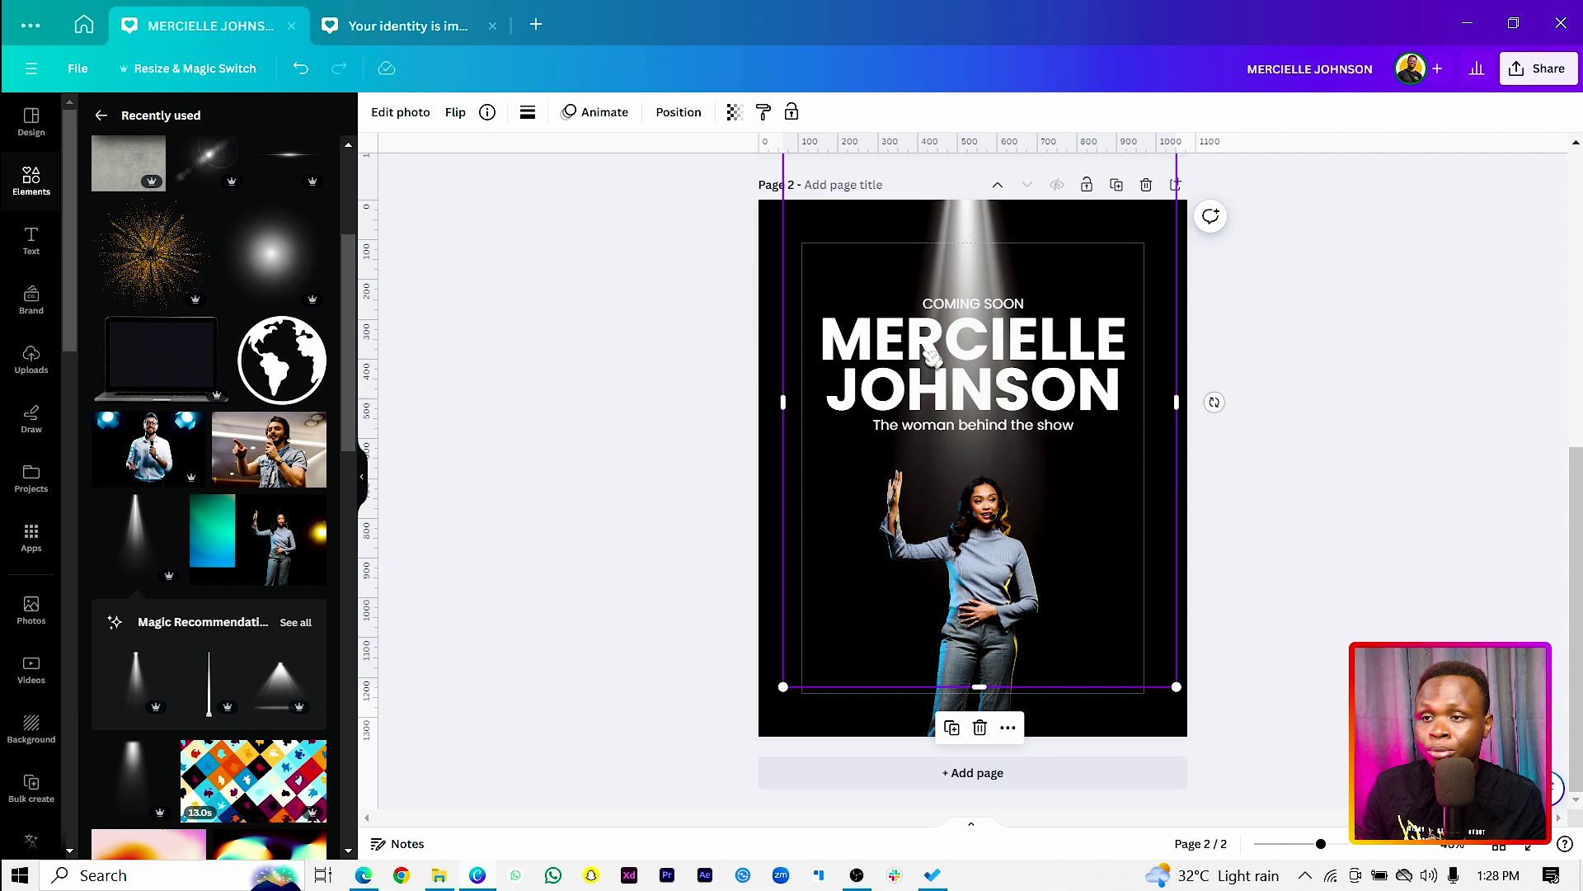
{"action": "left_click", "coordinate": [963, 349]}
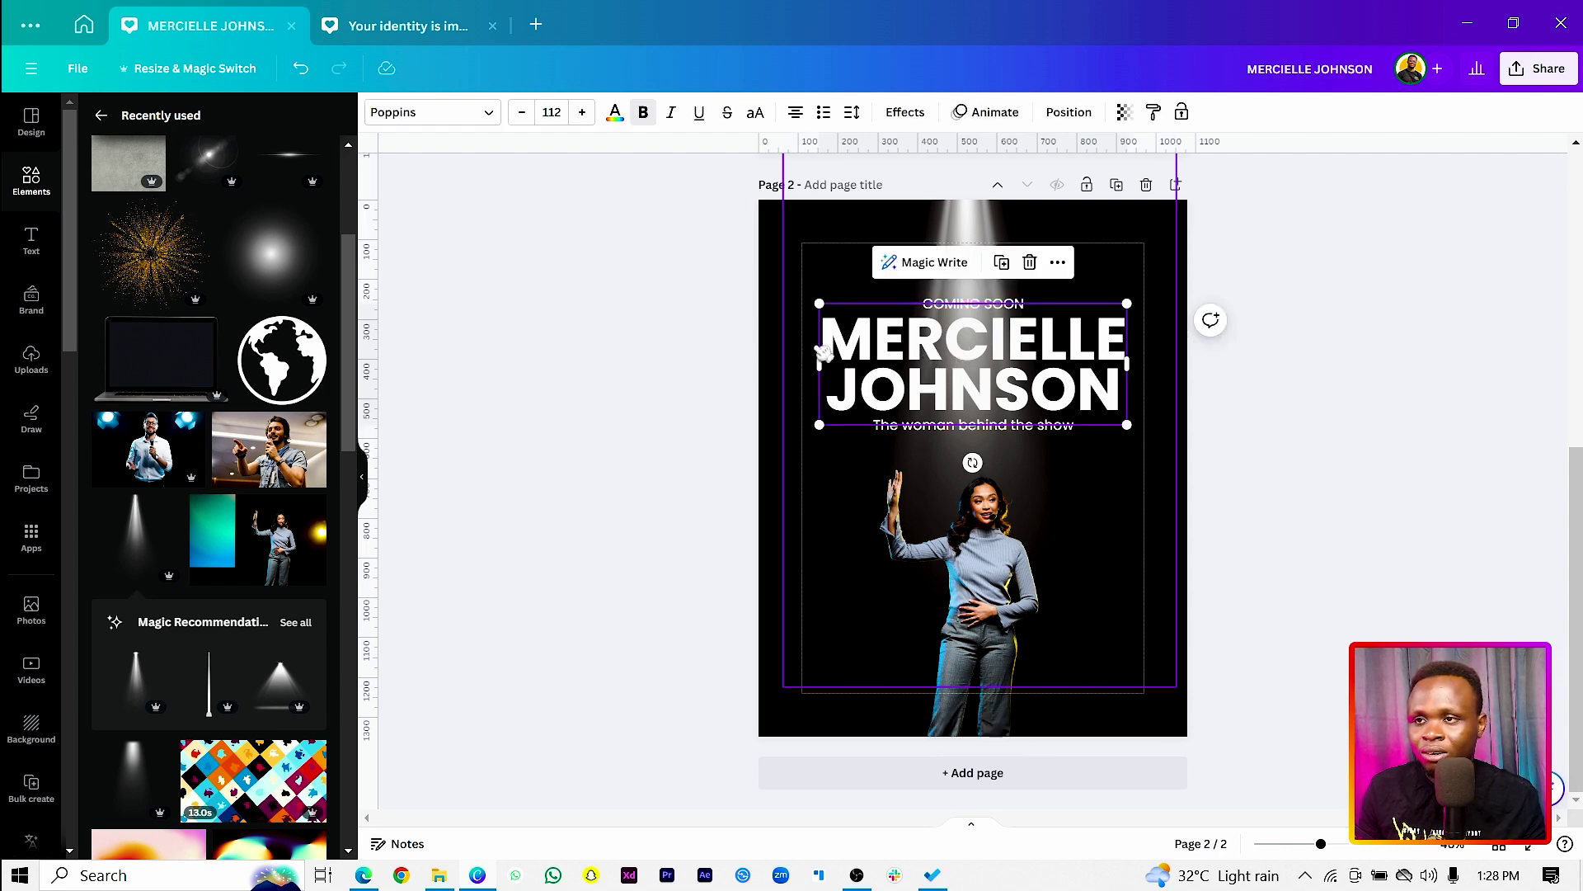
{"action": "left_click", "coordinate": [616, 117]}
{"action": "left_click", "coordinate": [91, 211]}
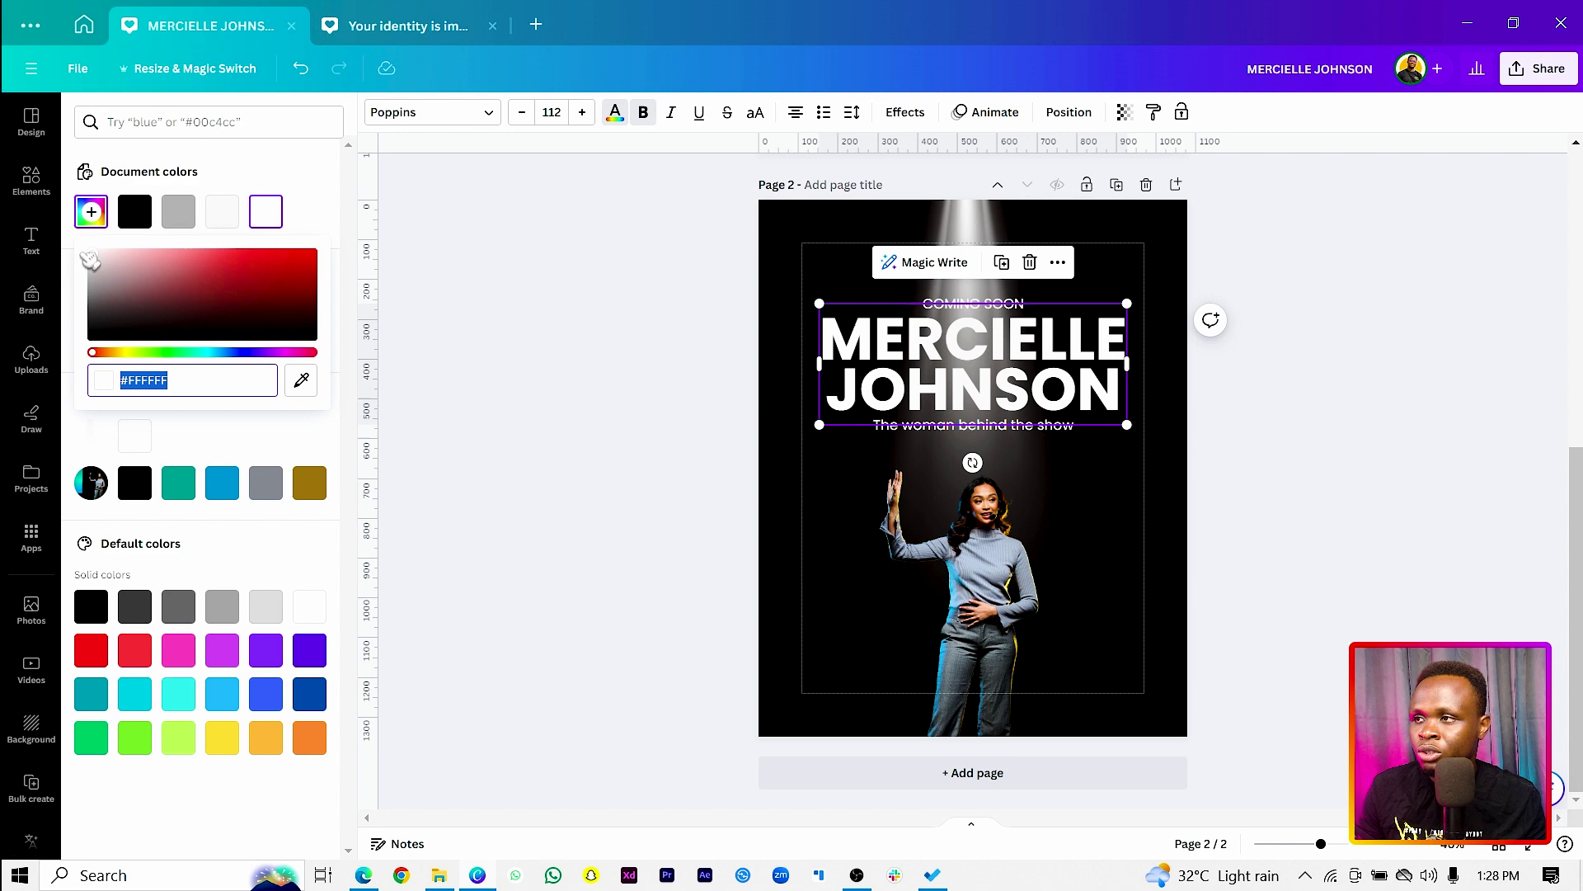
{"action": "left_click", "coordinate": [96, 256]}
{"action": "left_click_drag", "start_coordinate": [91, 259], "coordinate": [86, 270]}
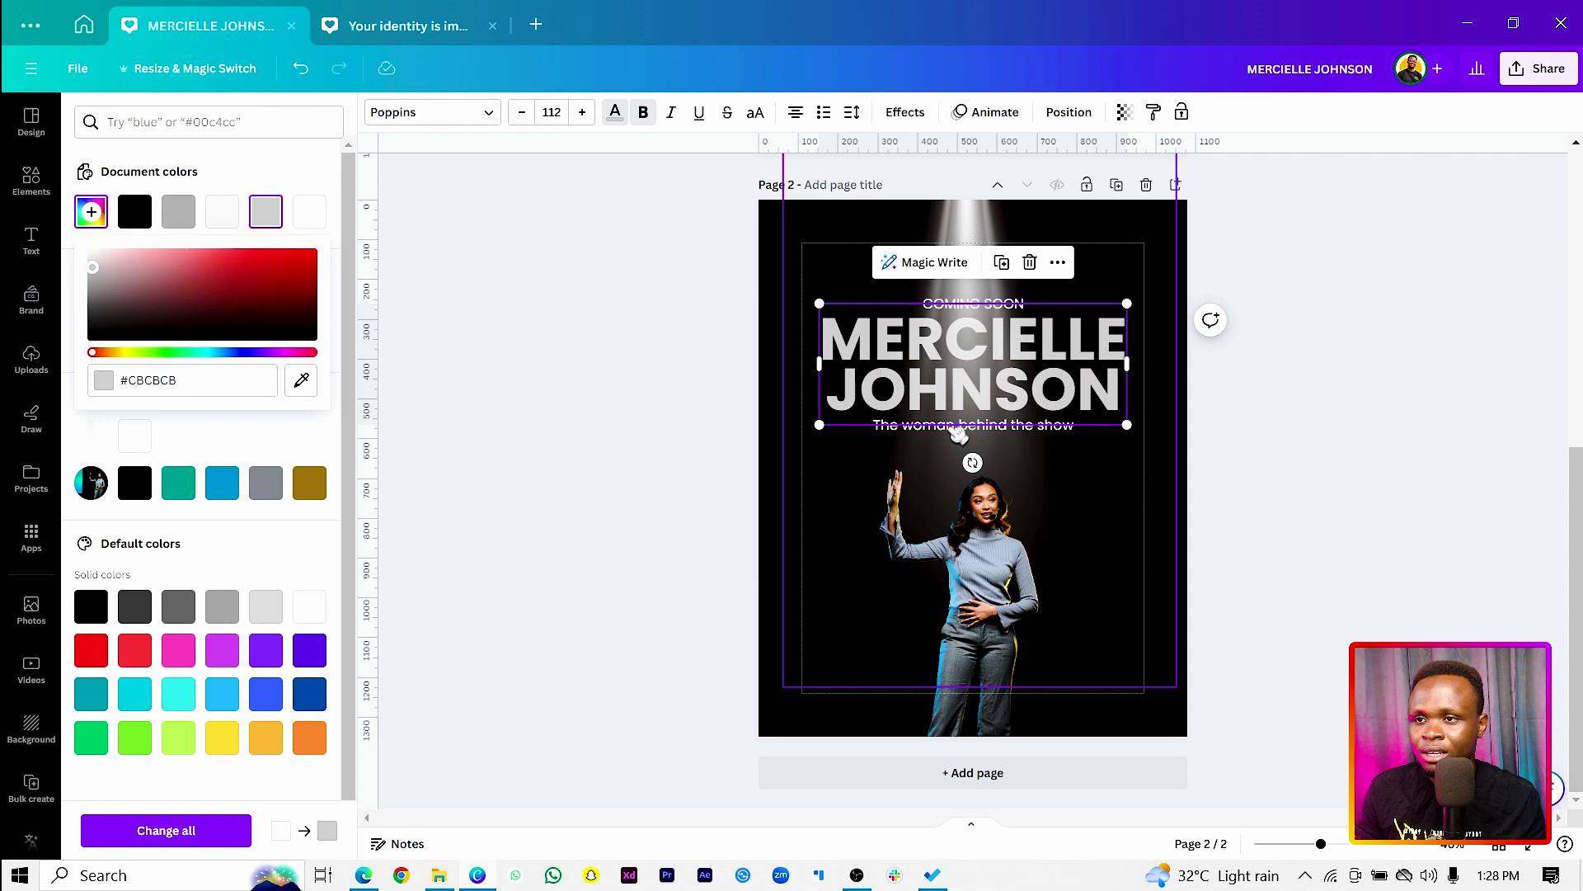
{"action": "left_click", "coordinate": [958, 433]}
- Apply the same #CBCBCB grey to the subtitle and the COMING SOON line
{"action": "left_click", "coordinate": [958, 432]}
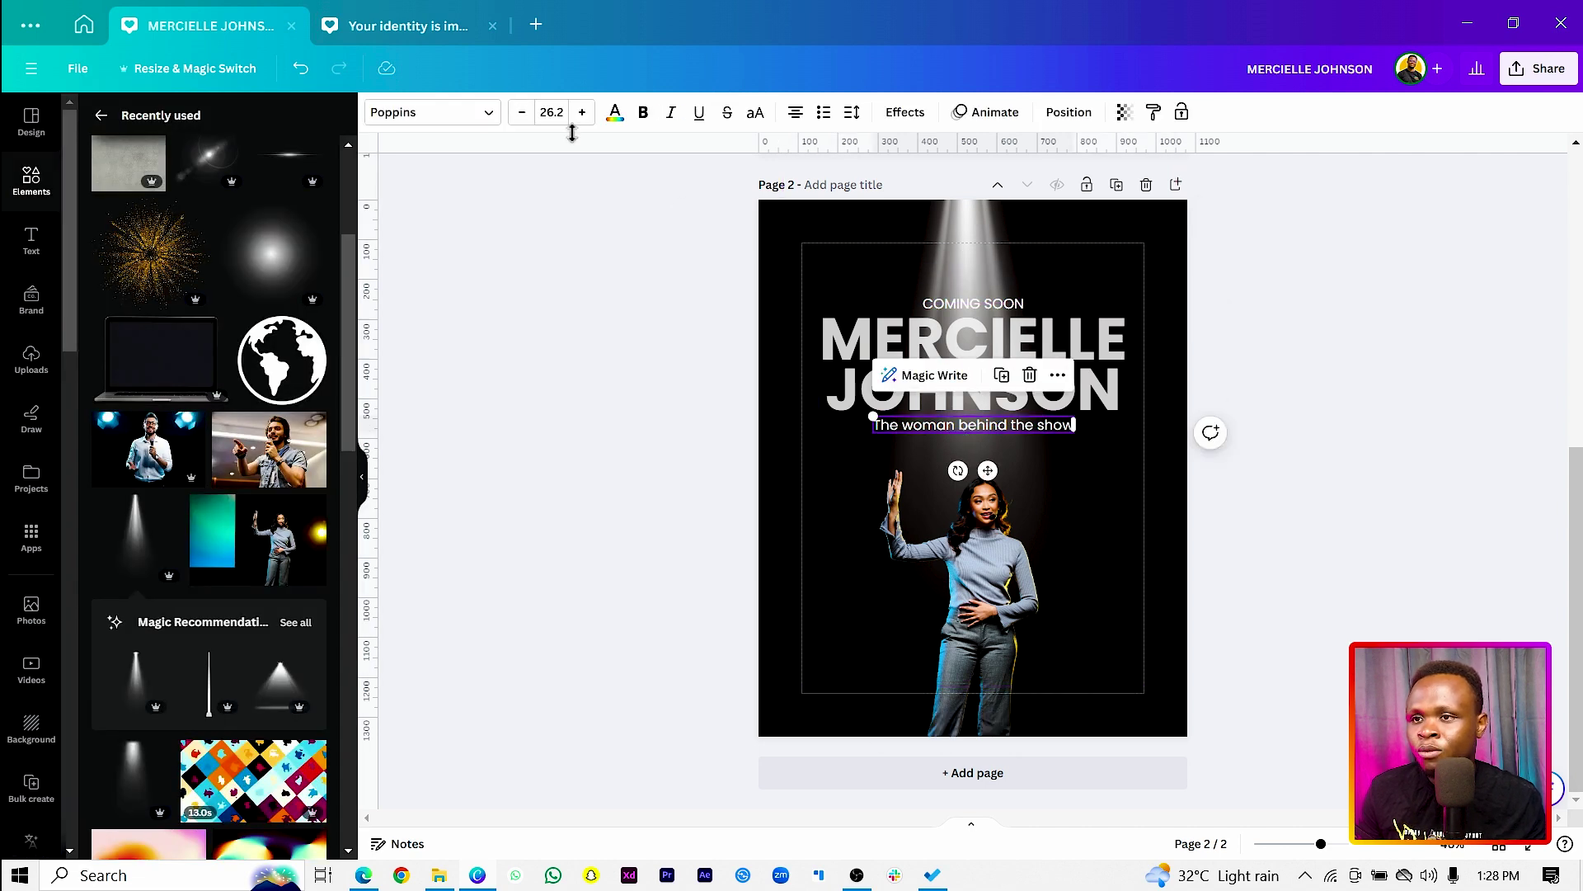
{"action": "left_click", "coordinate": [615, 114]}
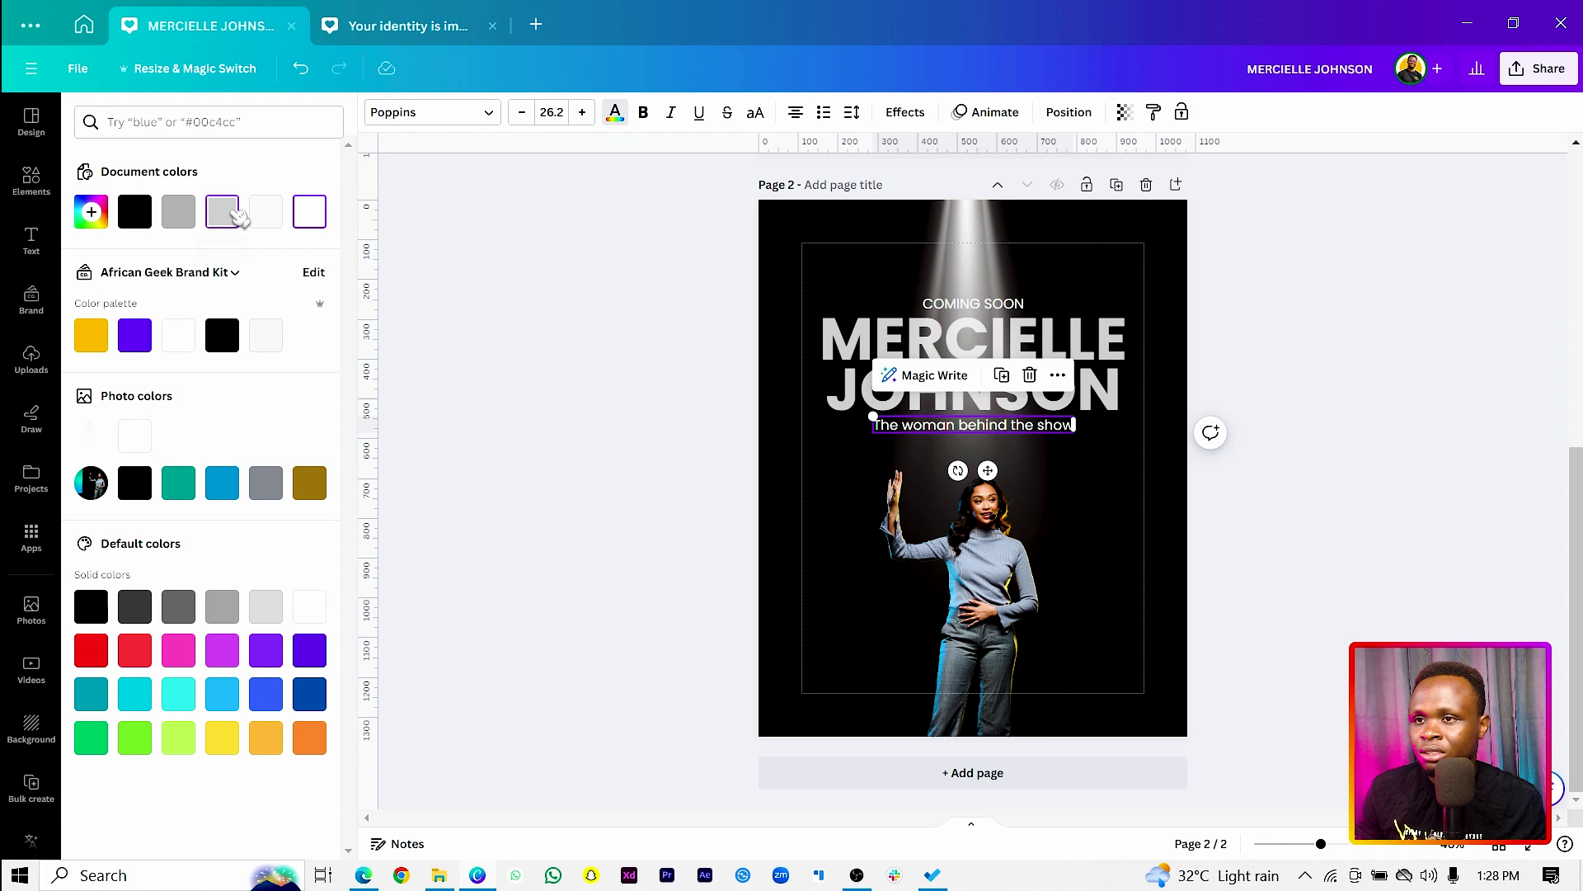
{"action": "left_click", "coordinate": [222, 211]}
{"action": "left_click", "coordinate": [982, 322]}
{"action": "left_click", "coordinate": [973, 303]}
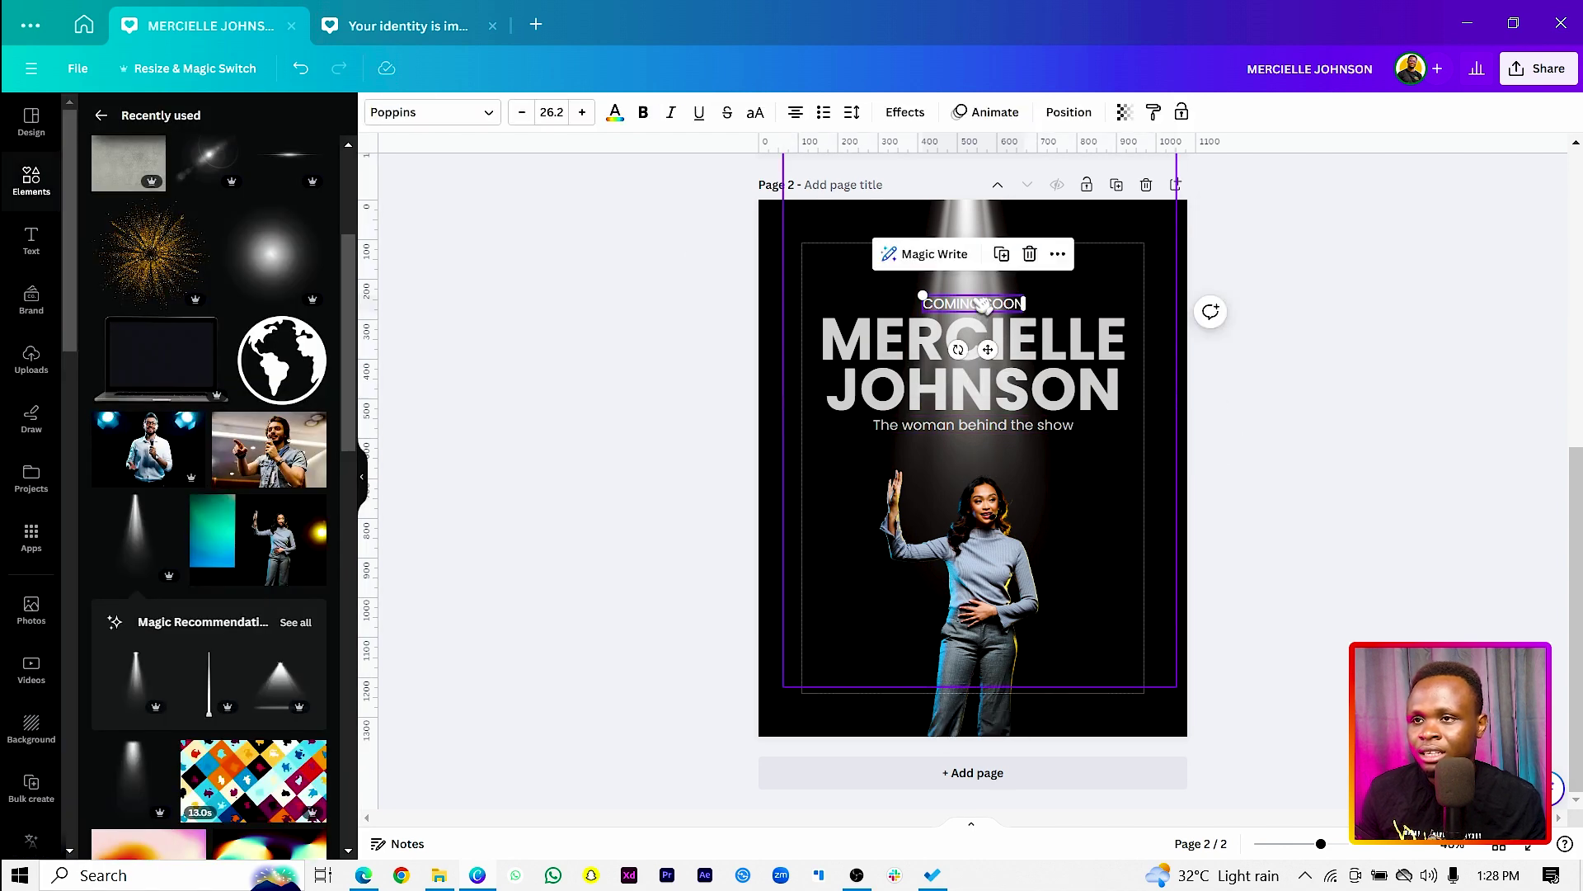
{"action": "left_click", "coordinate": [634, 116]}
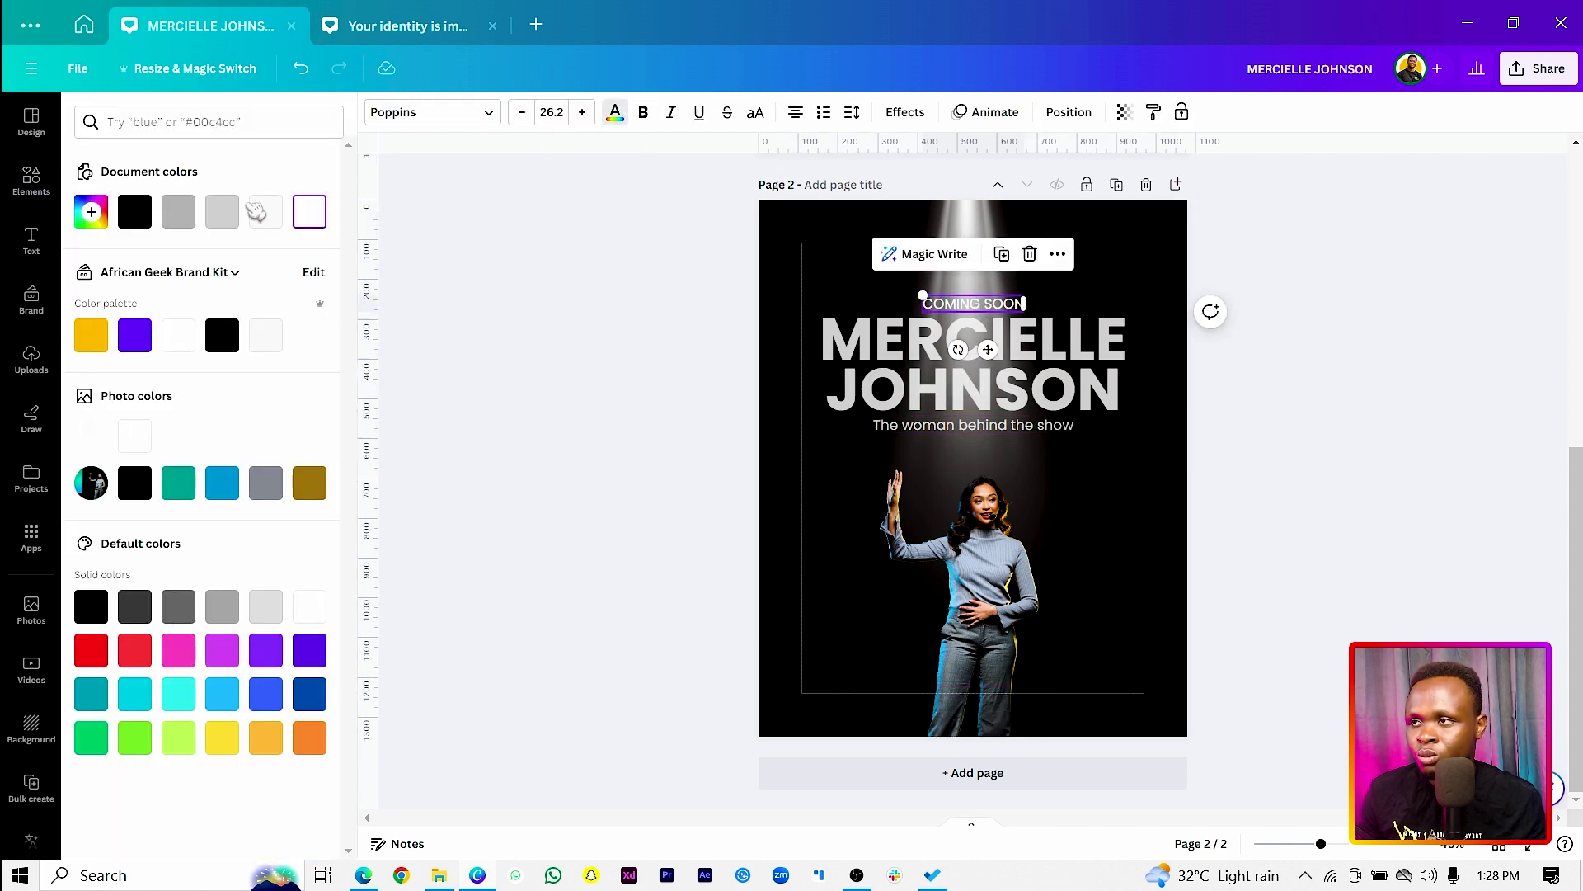
{"action": "left_click", "coordinate": [223, 212]}
{"action": "left_click", "coordinate": [490, 369]}
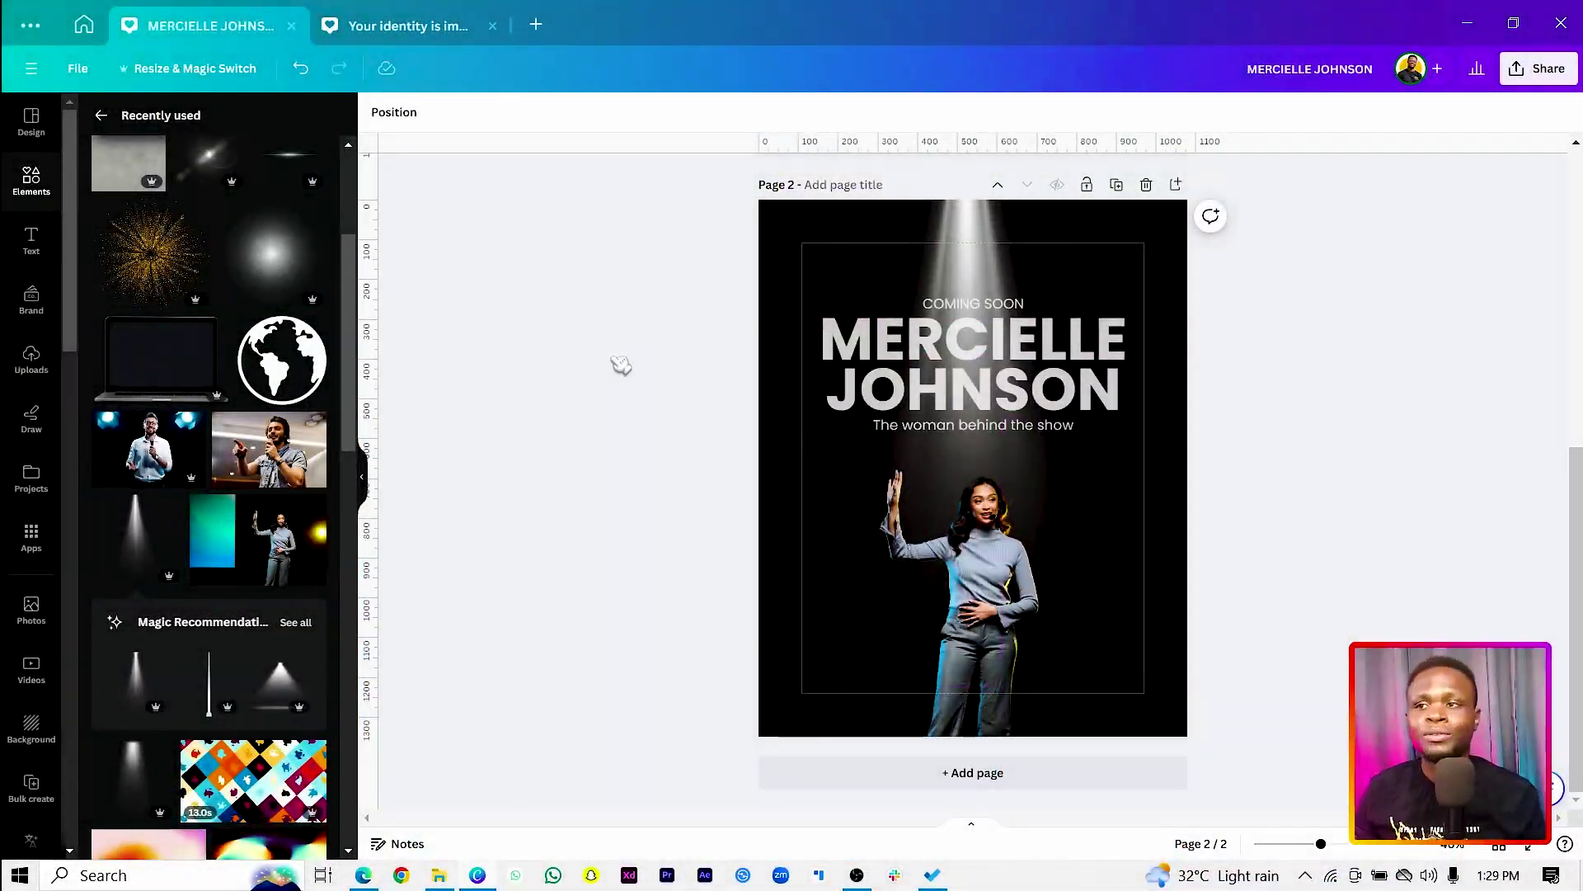
- Add a tall rectangle over the left side, tilted about 9° and widened
{"action": "key", "text": "r"}
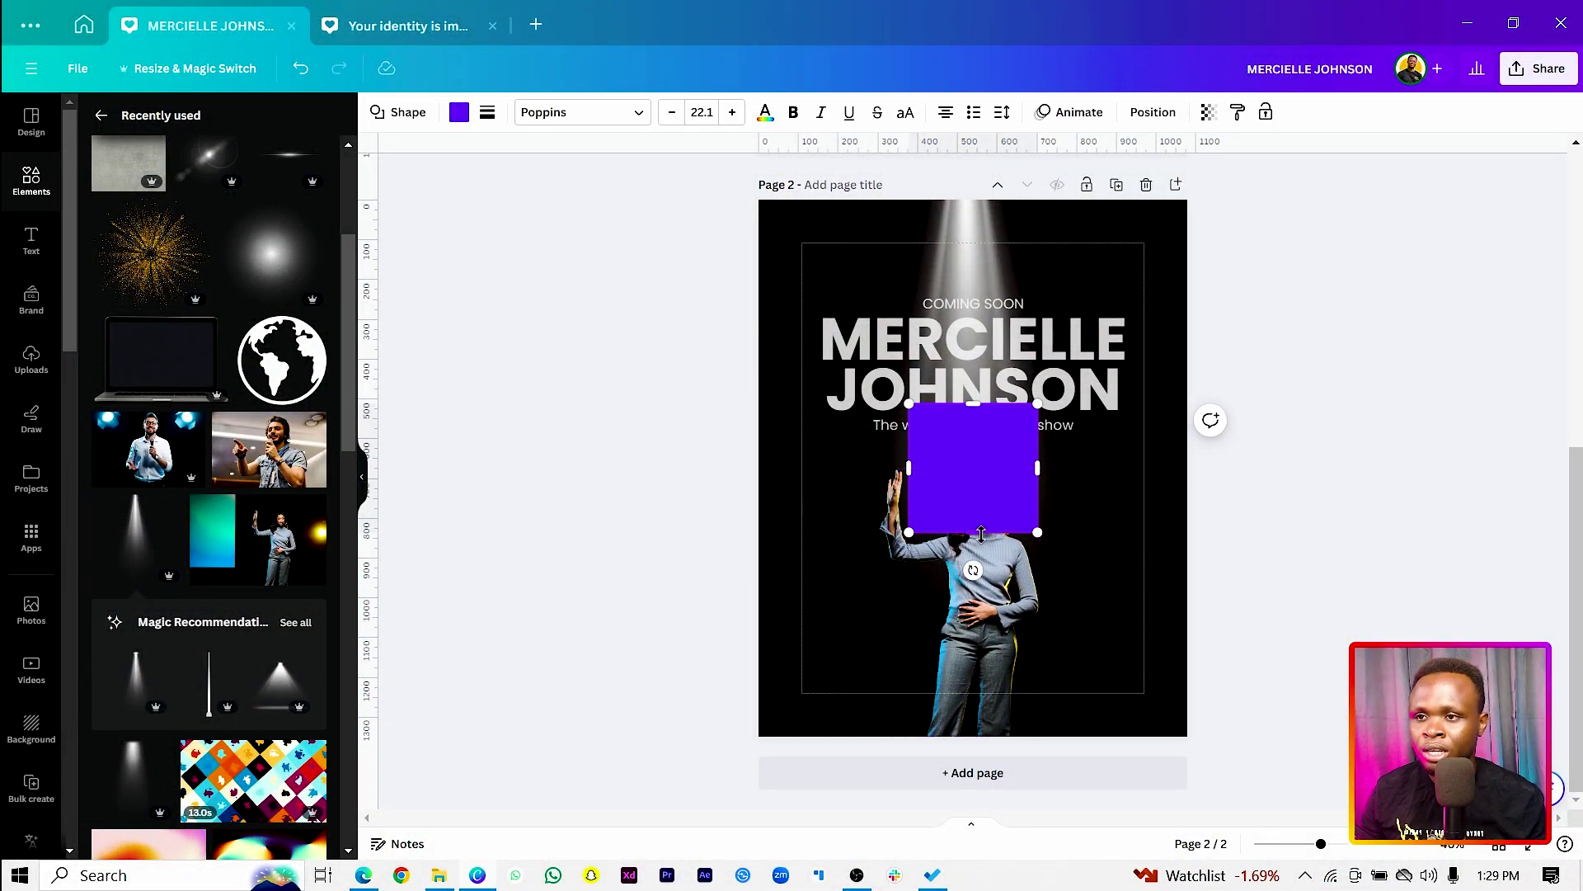
{"action": "left_click_drag", "start_coordinate": [973, 532], "coordinate": [970, 812]}
{"action": "left_click", "coordinate": [654, 640]}
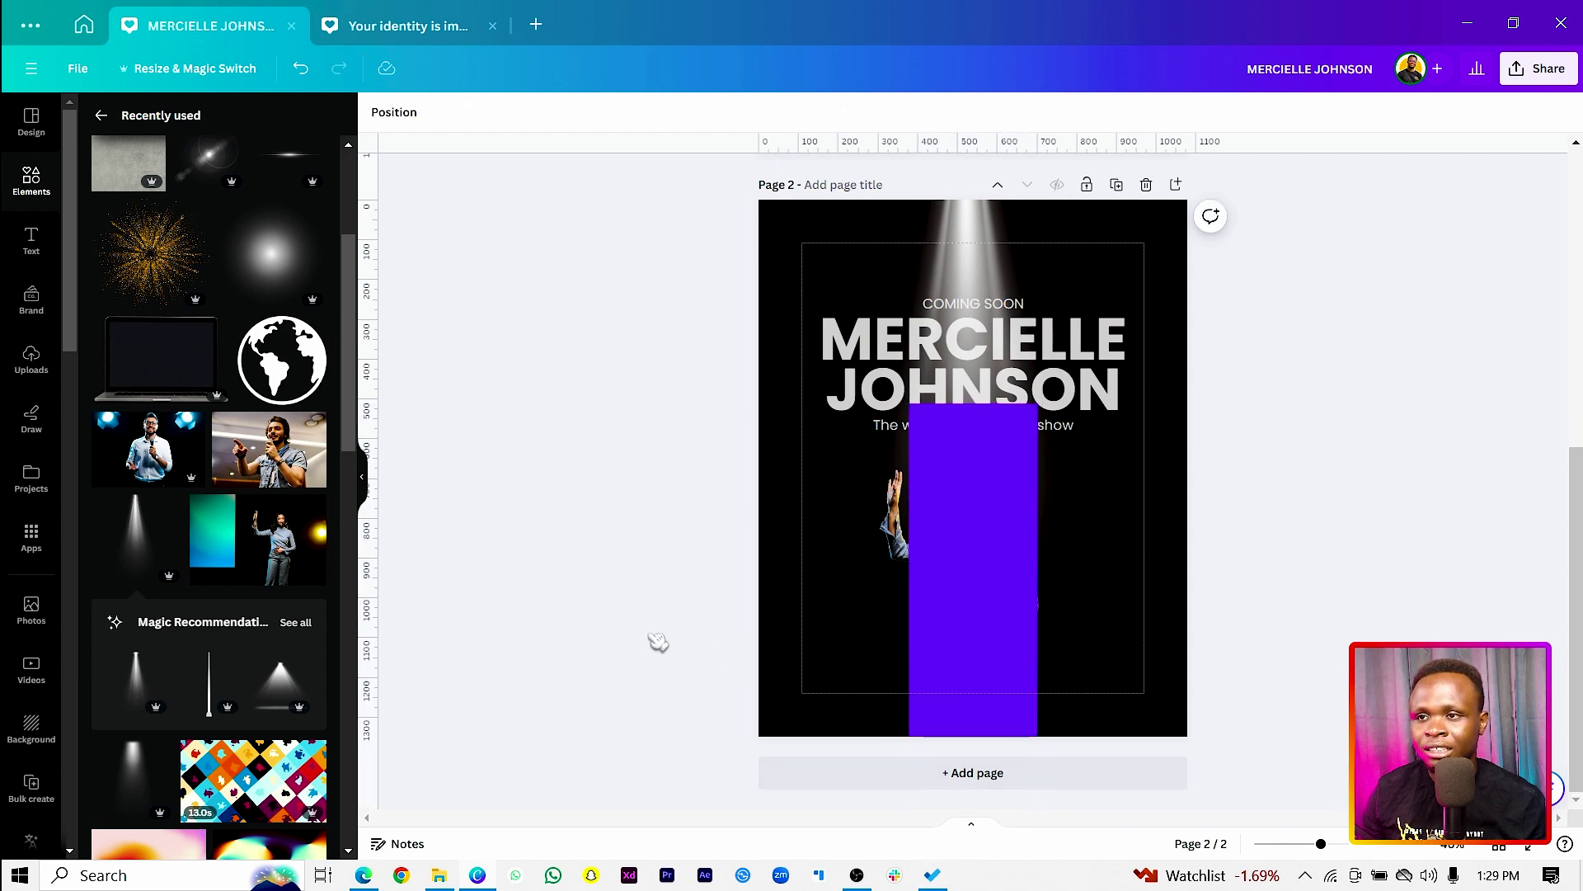
{"action": "left_click", "coordinate": [940, 670]}
{"action": "left_click_drag", "start_coordinate": [940, 671], "coordinate": [954, 463]}
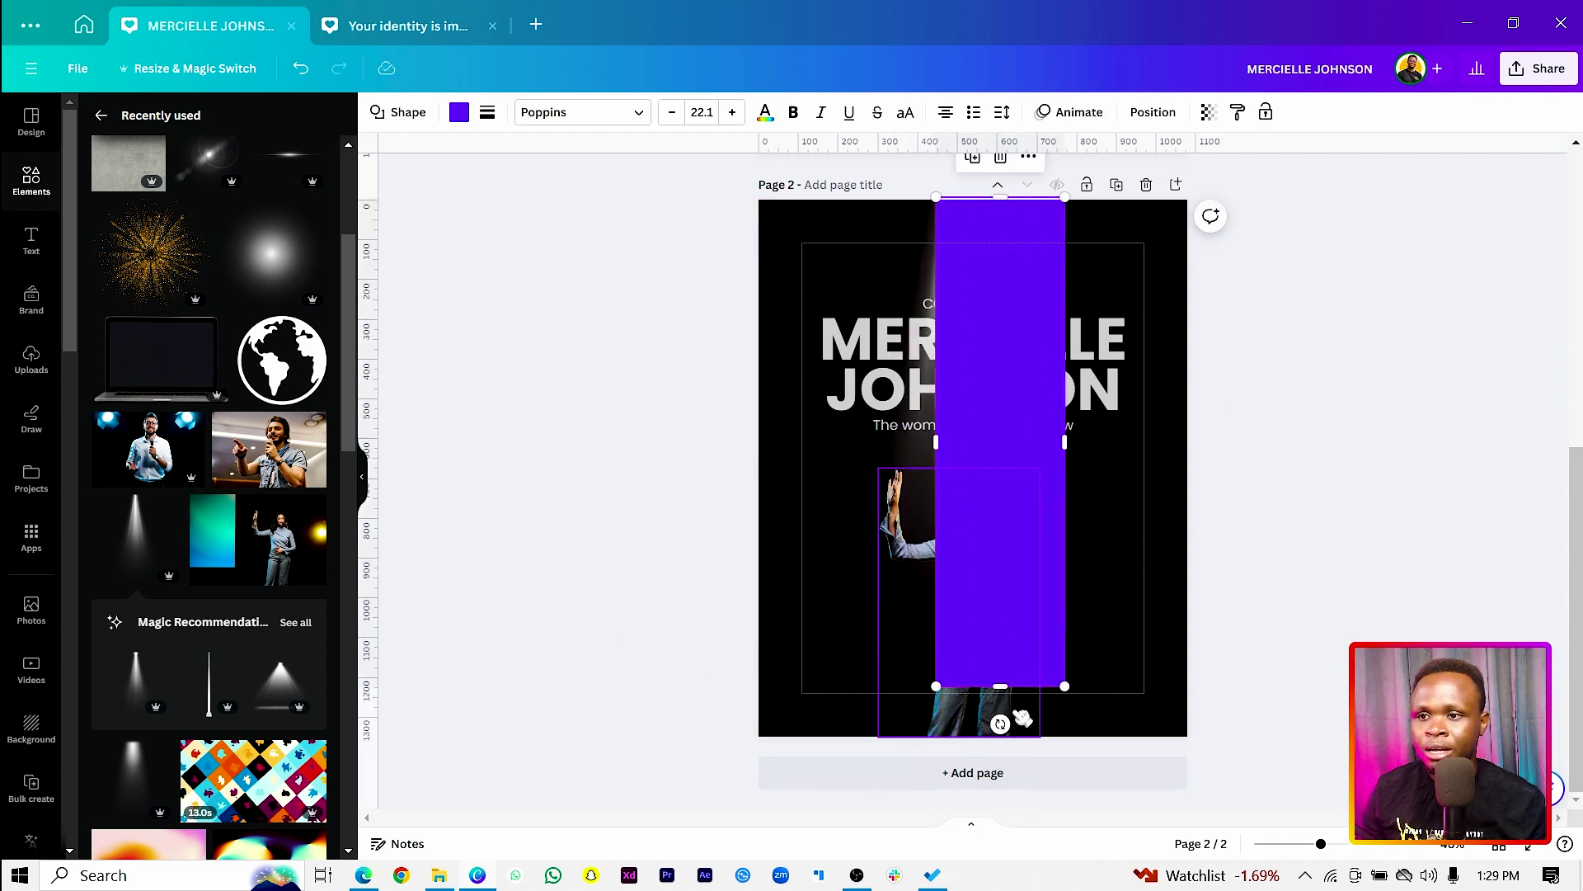
{"action": "left_click_drag", "start_coordinate": [1001, 724], "coordinate": [957, 732]}
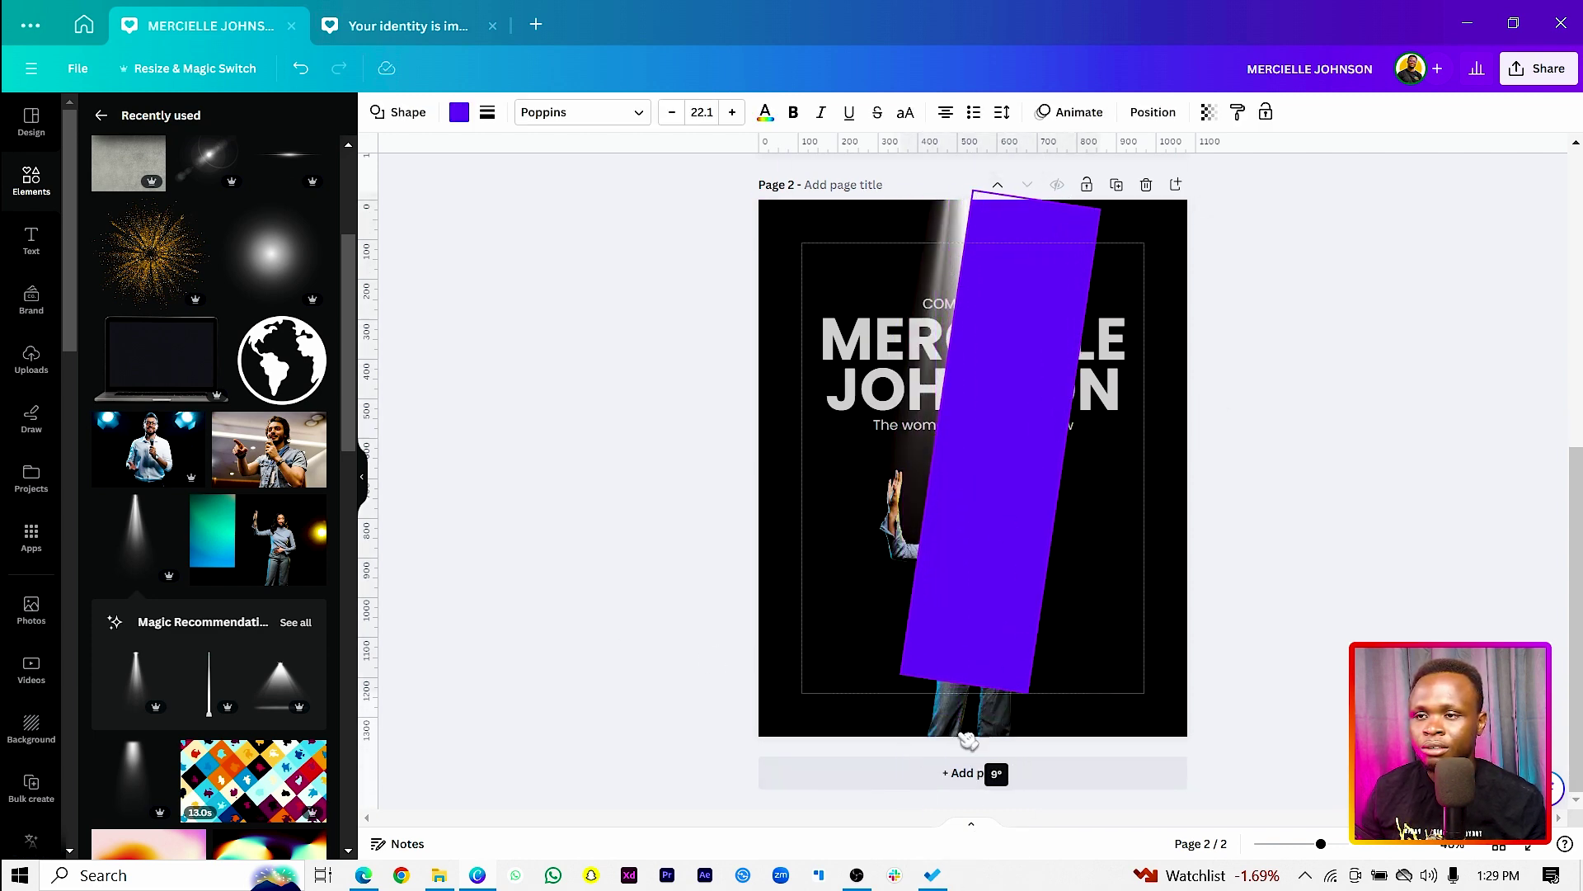
{"action": "left_click_drag", "start_coordinate": [954, 660], "coordinate": [904, 647]}
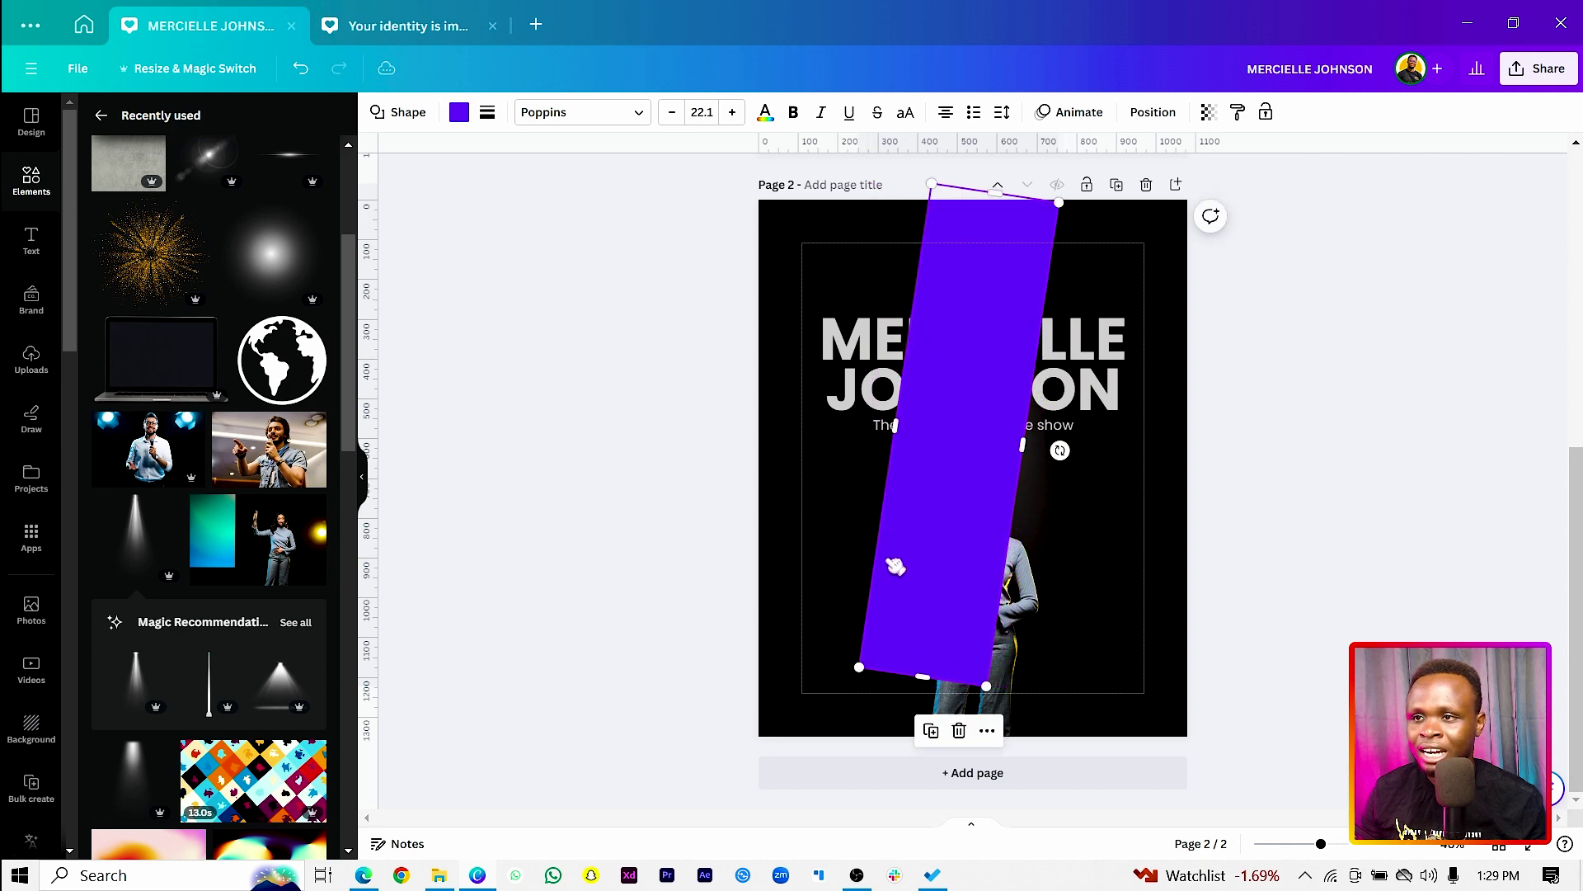
{"action": "left_click_drag", "start_coordinate": [894, 425], "coordinate": [801, 419]}
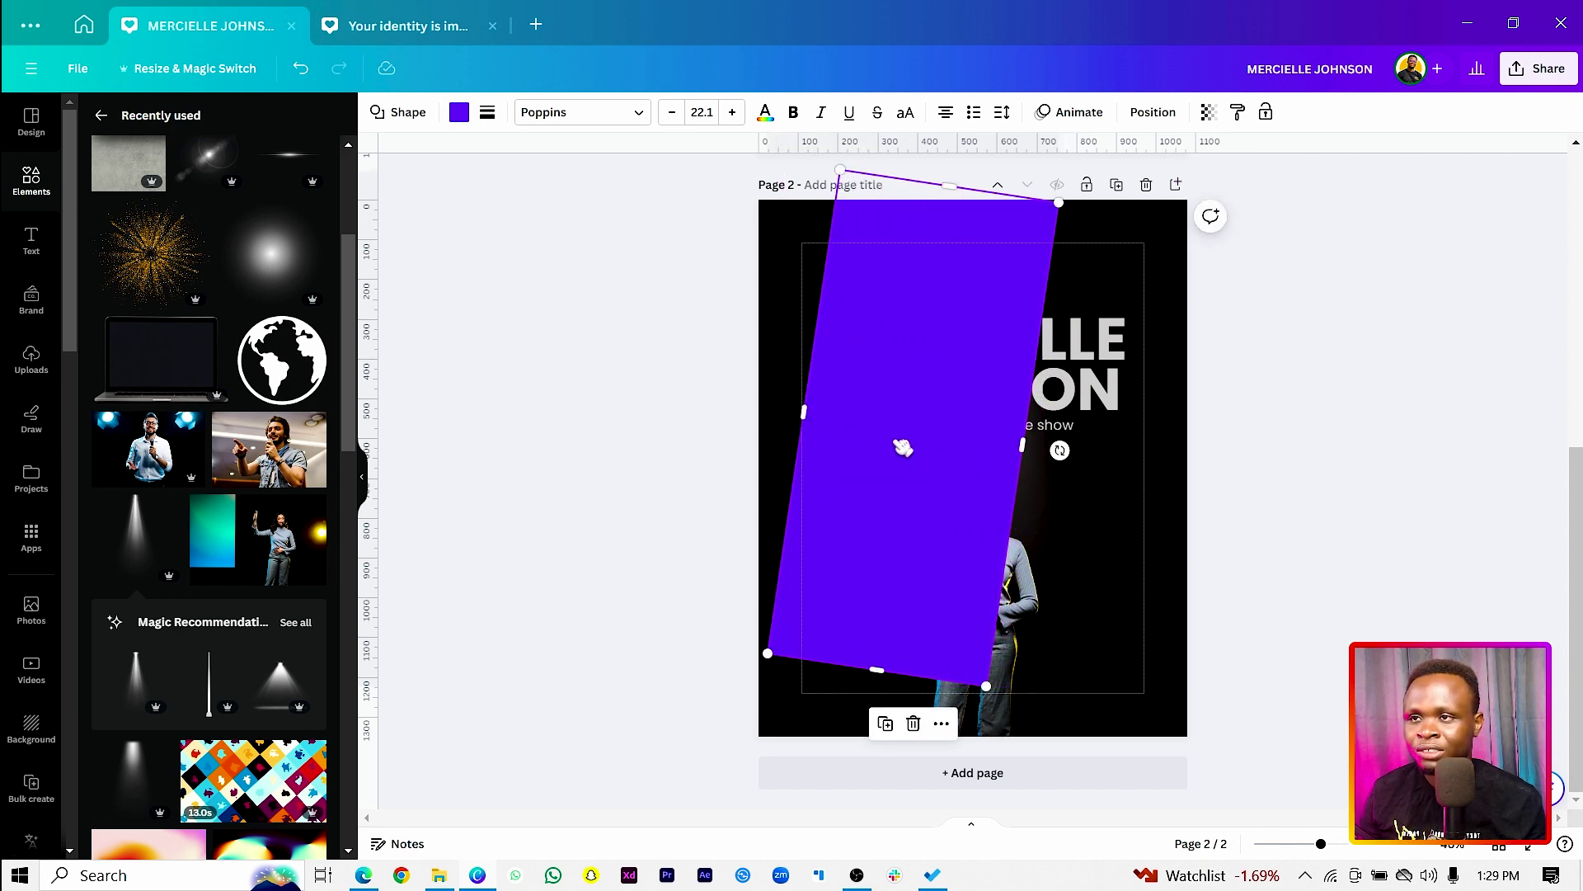
- Fill the rectangle with a black gradient whose second stop is 0% opacity
{"action": "left_click", "coordinate": [459, 113]}
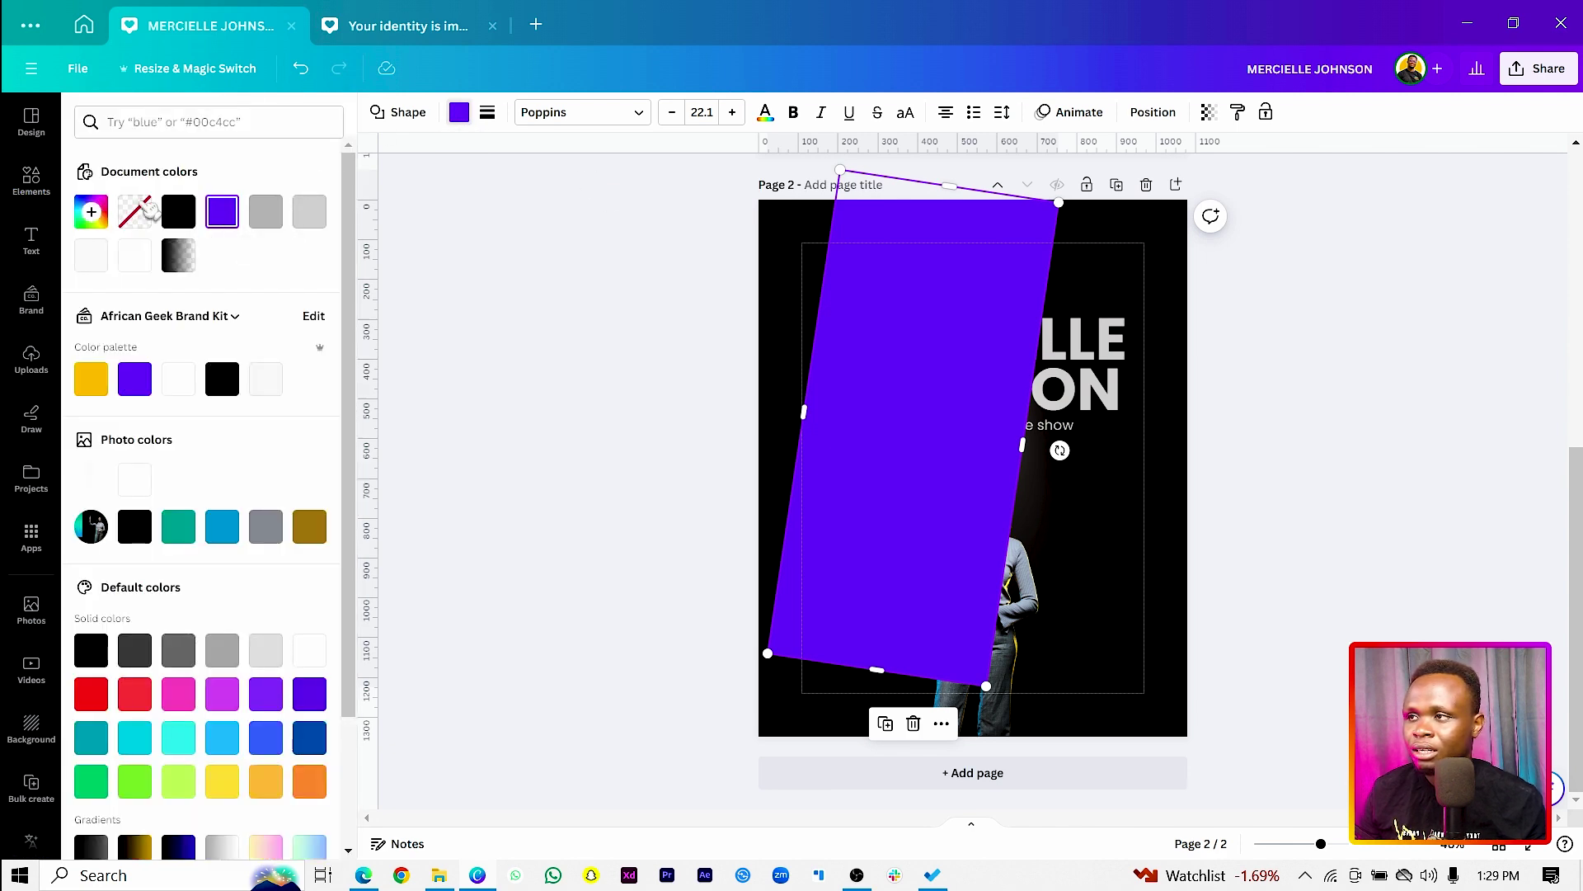
{"action": "left_click", "coordinate": [179, 212]}
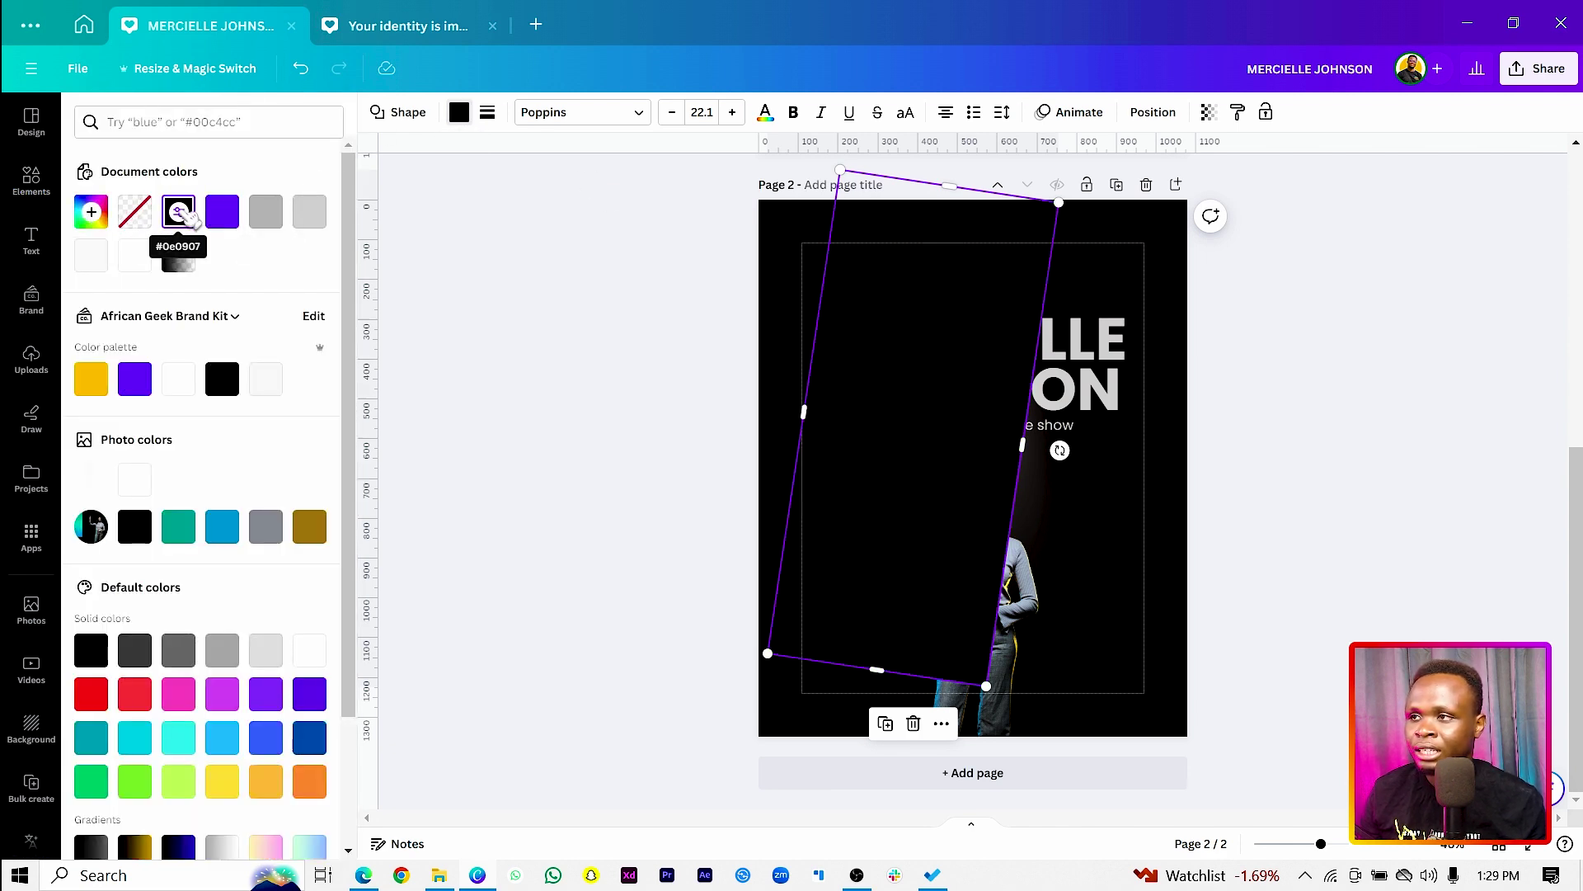
{"action": "left_click", "coordinate": [179, 212]}
{"action": "left_click", "coordinate": [272, 260]}
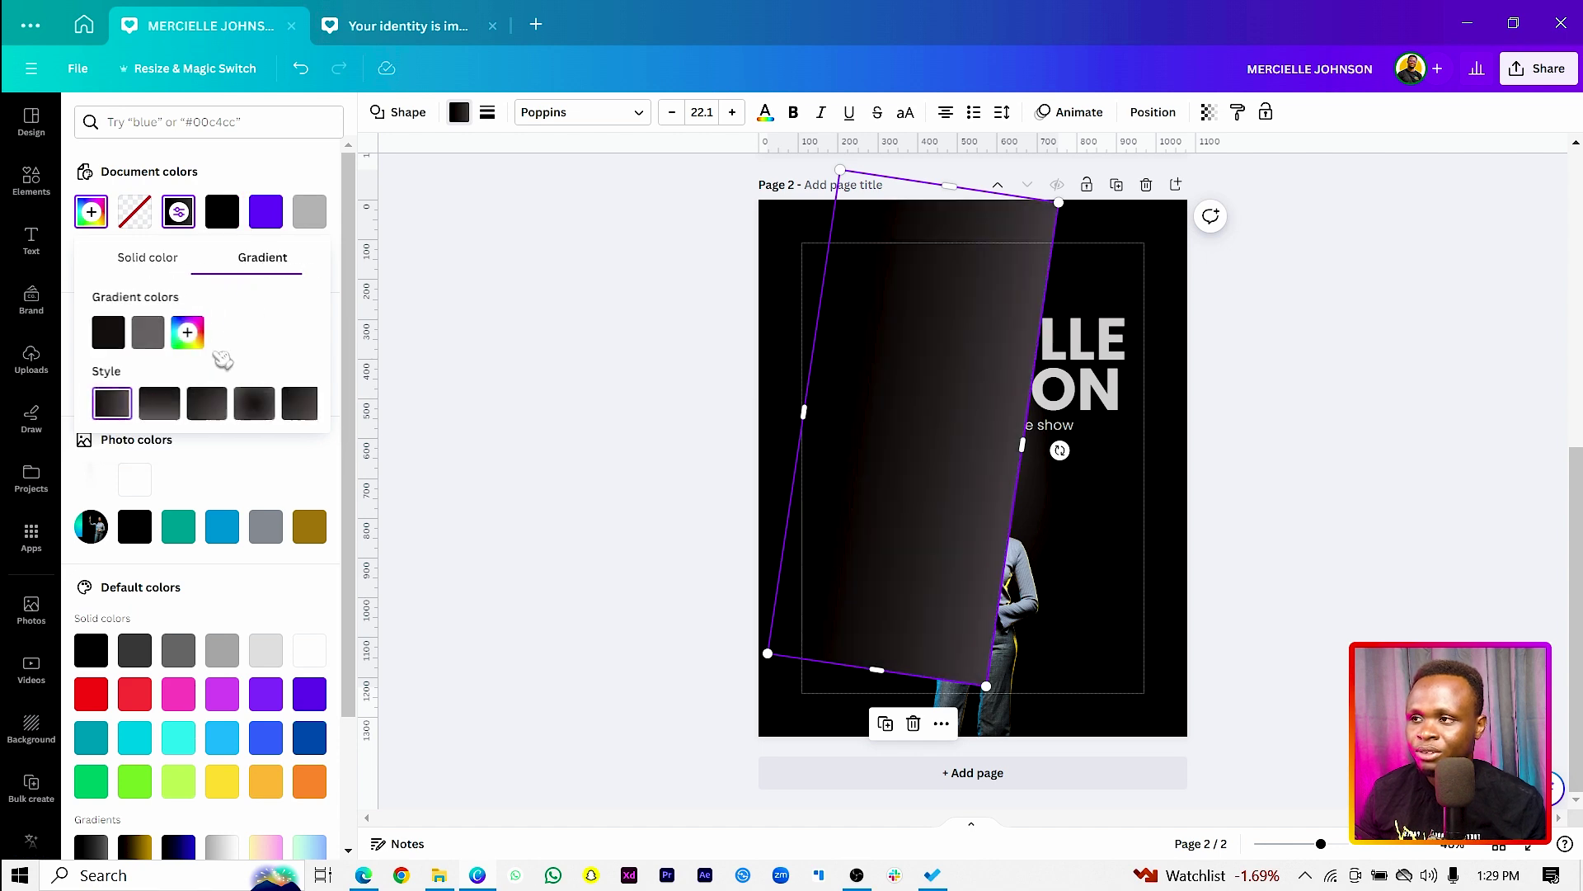
{"action": "left_click", "coordinate": [143, 332]}
{"action": "left_click_drag", "start_coordinate": [202, 490], "coordinate": [118, 490]}
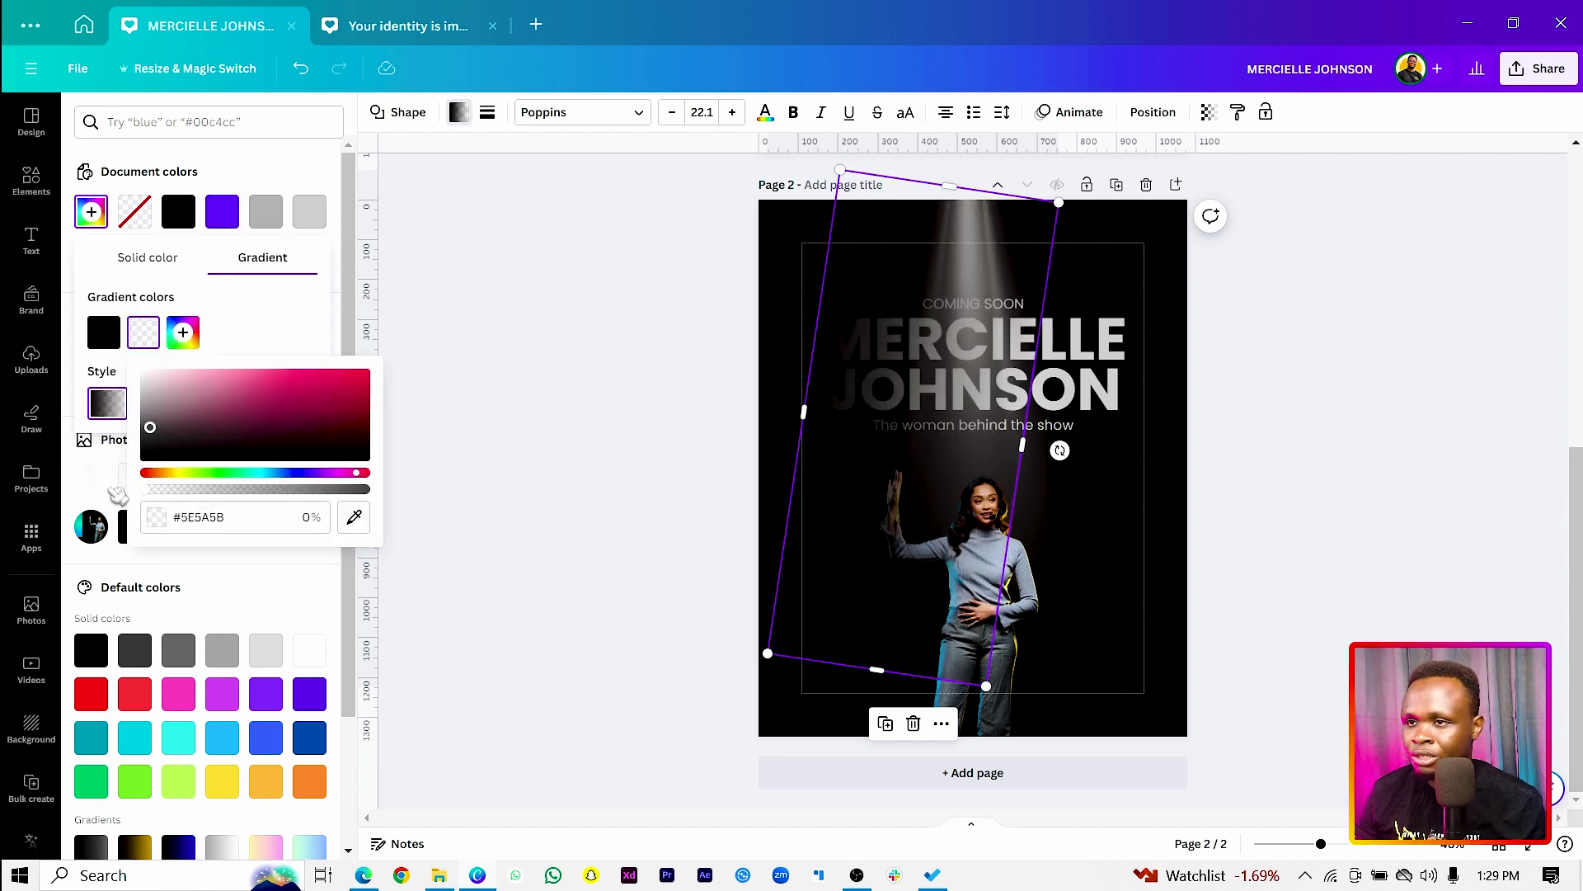
{"action": "left_click", "coordinate": [256, 343]}
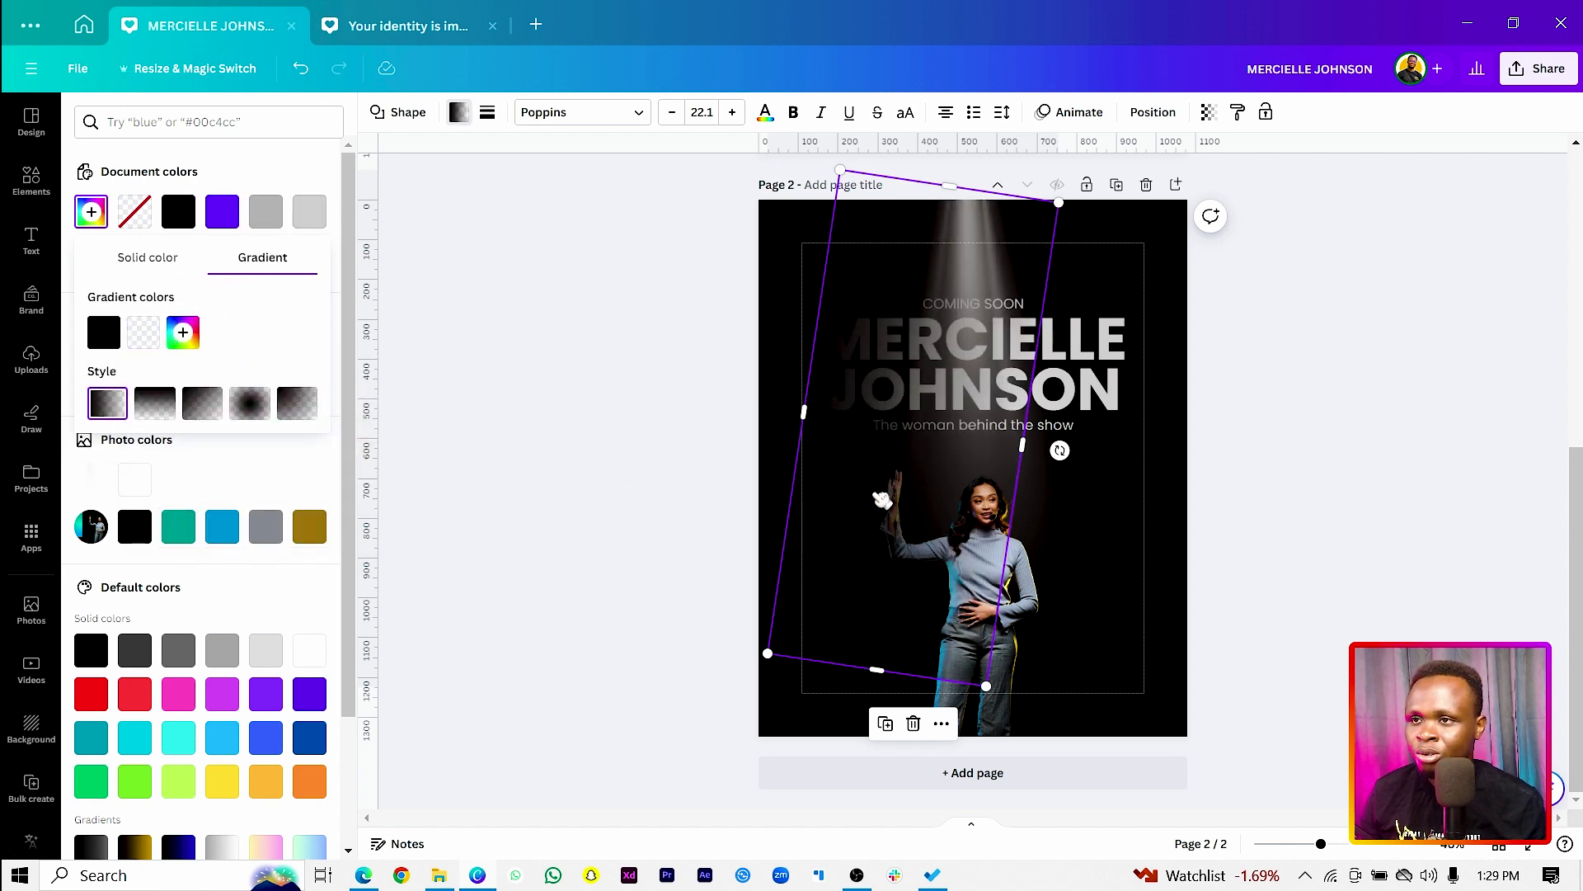
- Move the spotlight glow up and enlarge it over the page
{"action": "left_click", "coordinate": [997, 450]}
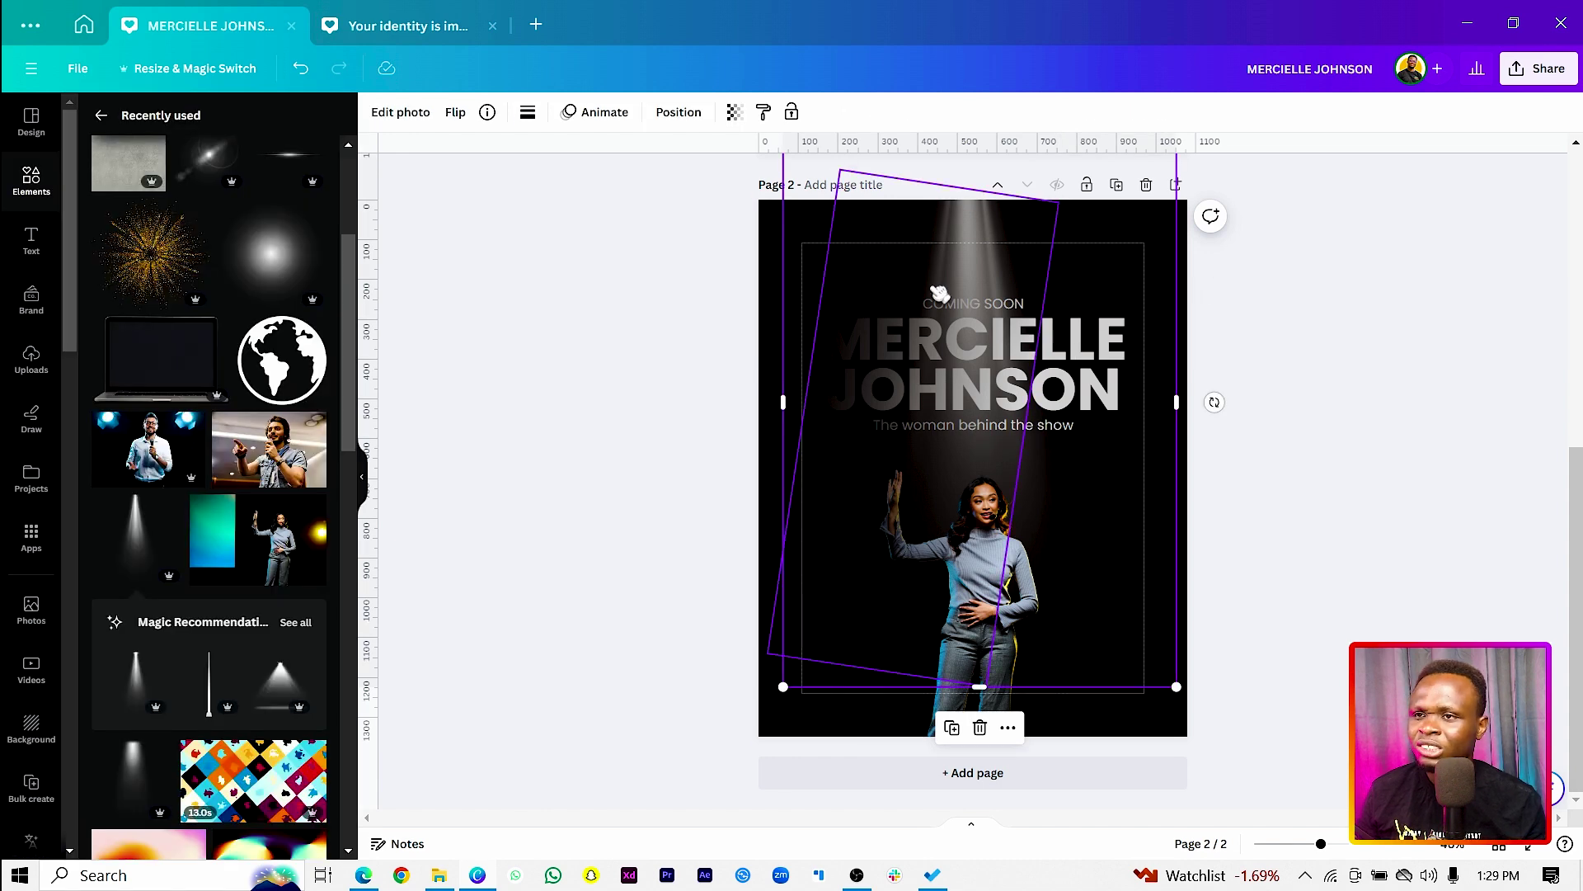
{"action": "left_click_drag", "start_coordinate": [1131, 275], "coordinate": [1109, 223]}
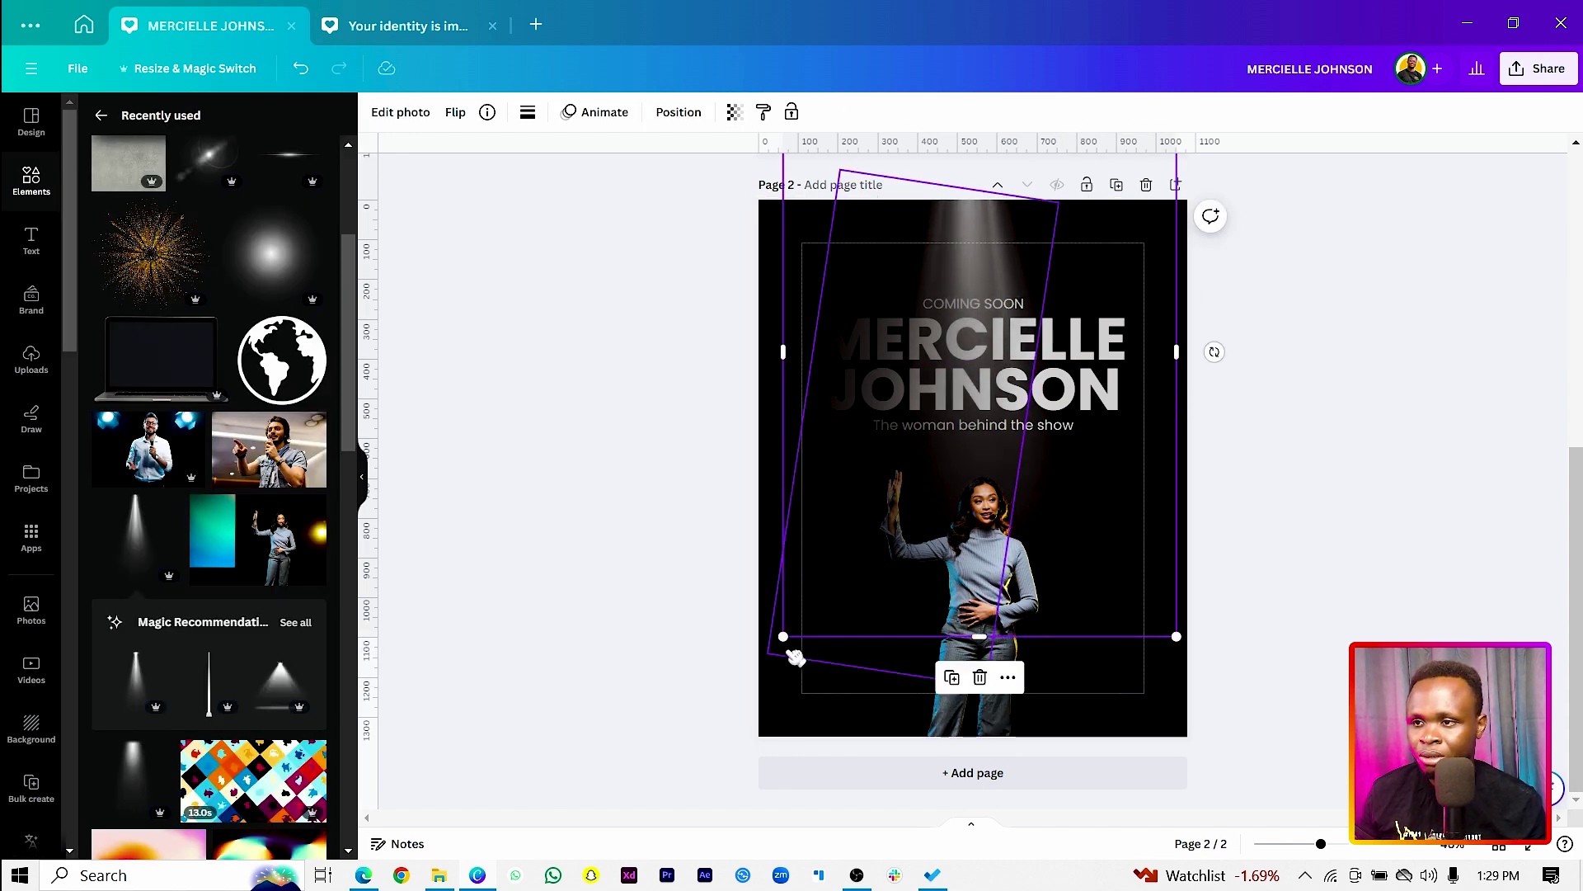
{"action": "left_click_drag", "start_coordinate": [784, 637], "coordinate": [768, 704]}
- Shift the gradient shadow shapes left, then shrink them together and move them up
{"action": "left_click", "coordinate": [873, 294]}
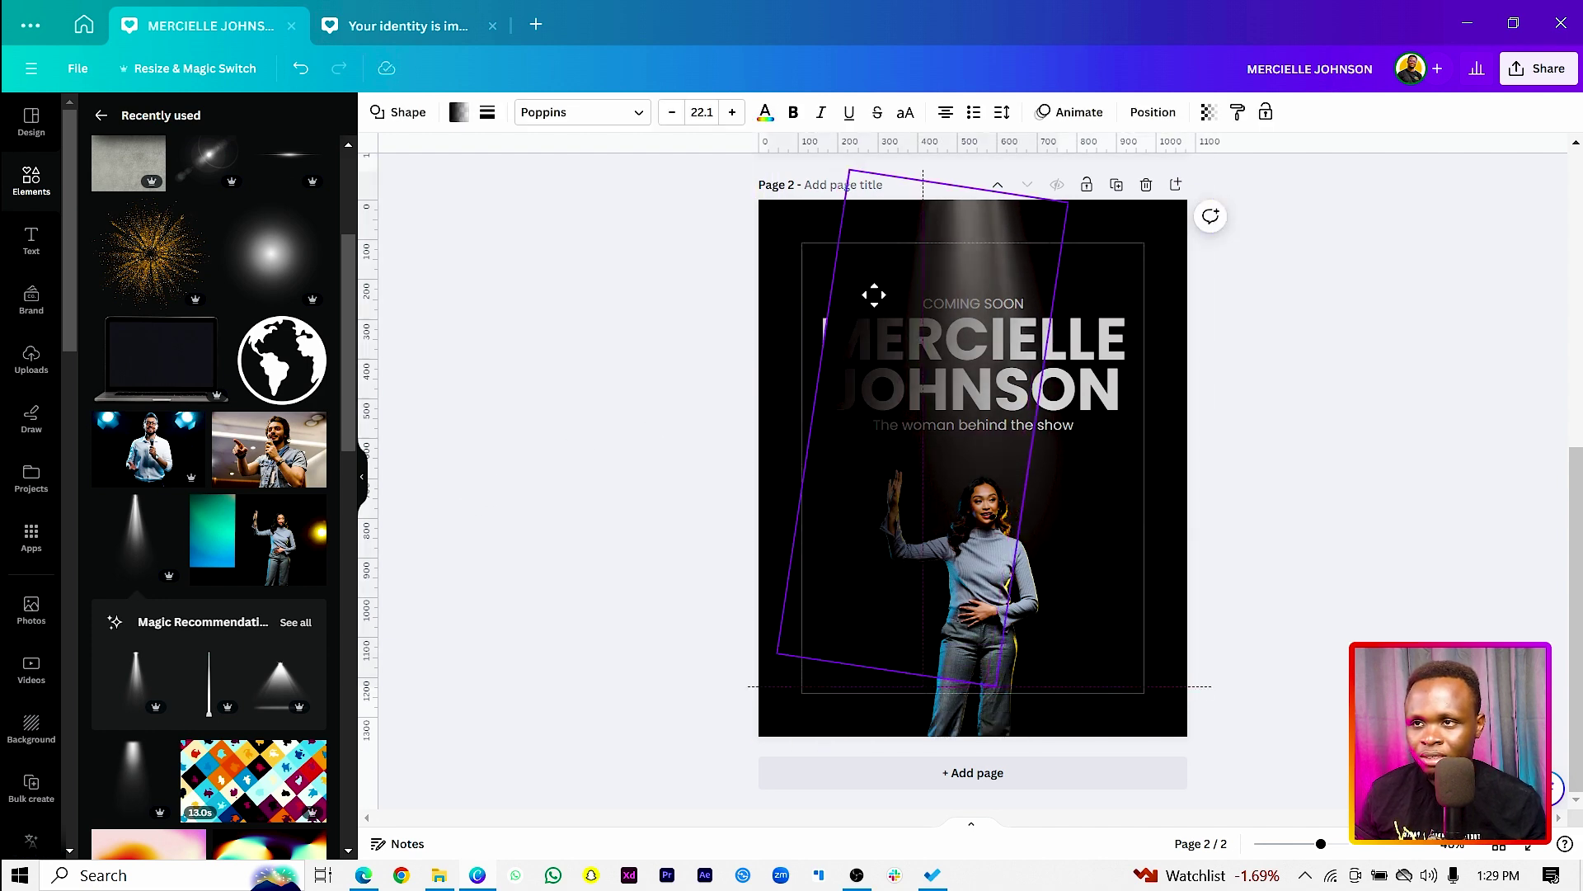
{"action": "left_click_drag", "start_coordinate": [890, 296], "coordinate": [847, 286]}
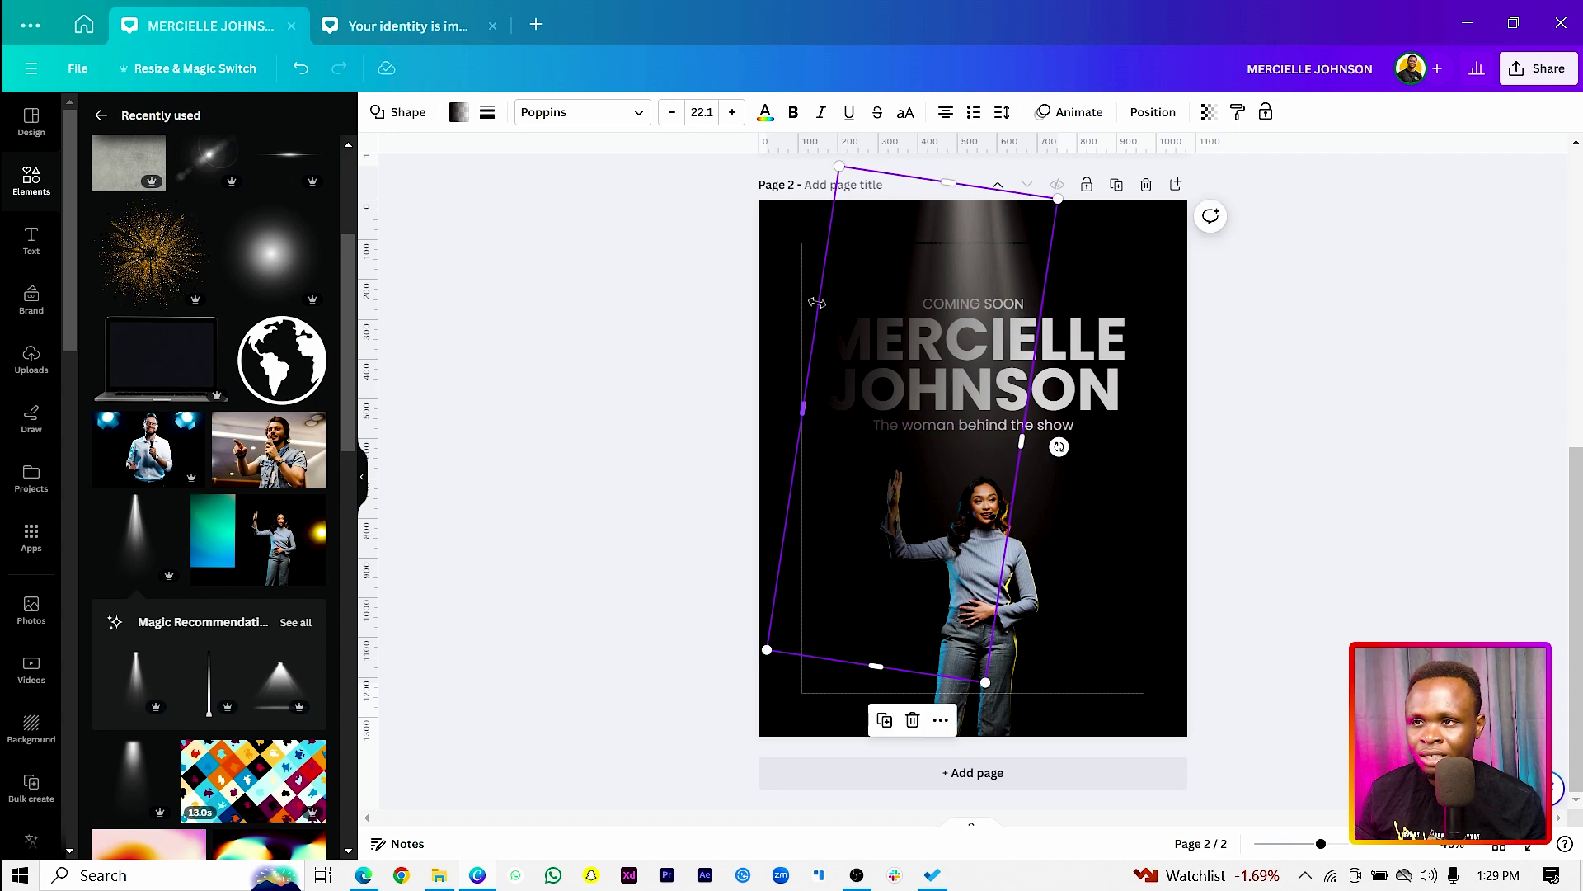
{"action": "left_click", "coordinate": [579, 420]}
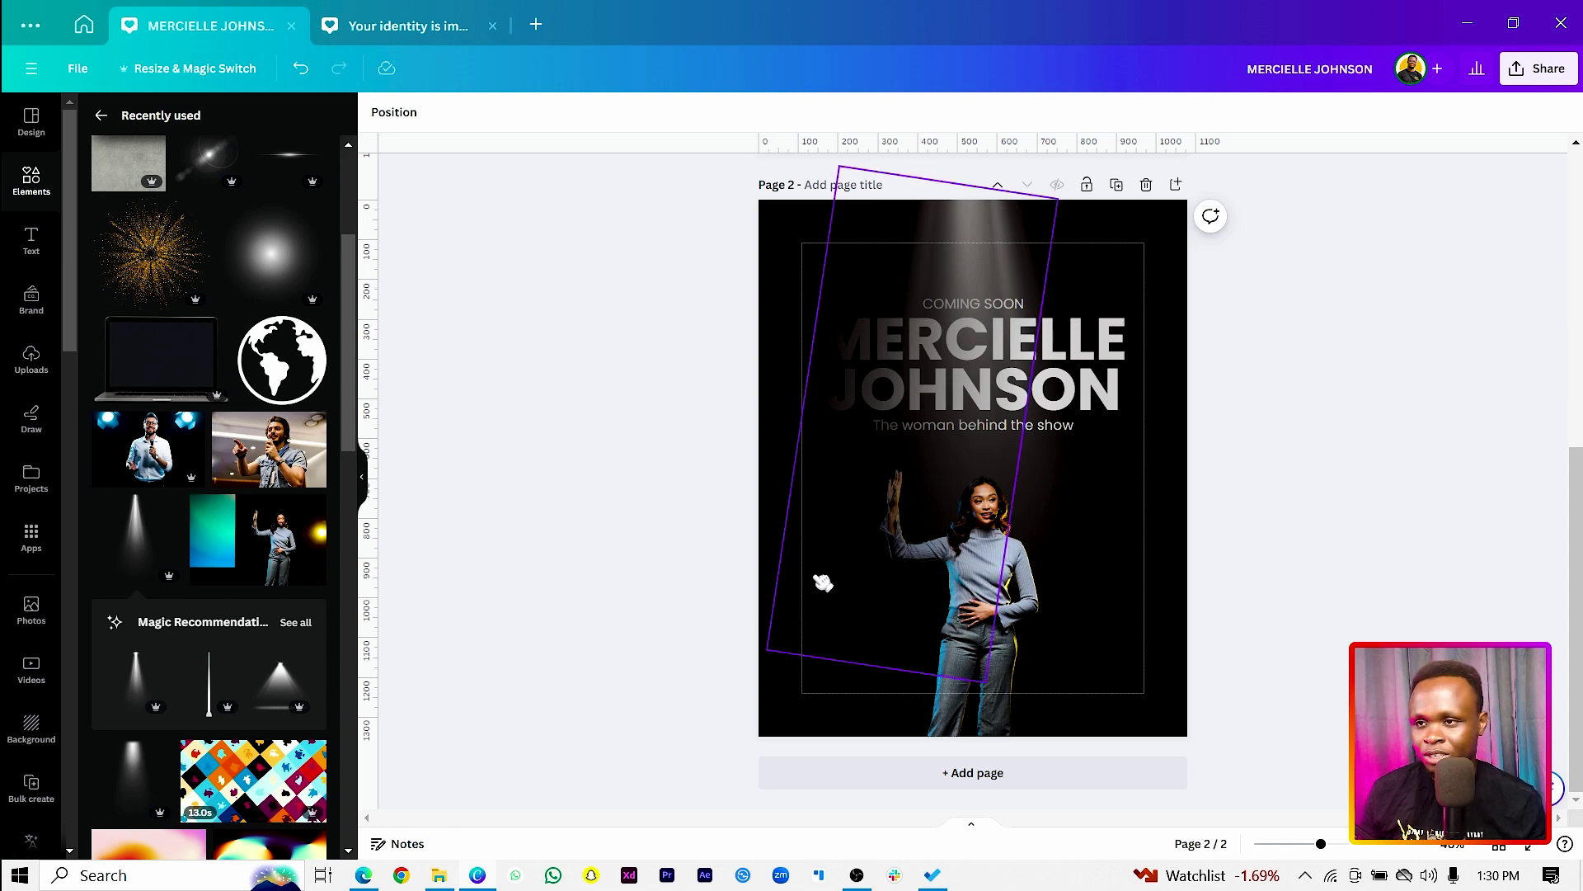
{"action": "left_click", "coordinate": [815, 583]}
{"action": "mouse_move", "coordinate": [812, 606]}
{"action": "left_mouse_down"}
{"action": "mouse_move", "coordinate": [798, 597]}
{"action": "mouse_move", "coordinate": [806, 607]}
{"action": "left_mouse_up"}
{"action": "left_click_drag", "start_coordinate": [651, 610], "coordinate": [793, 663]}
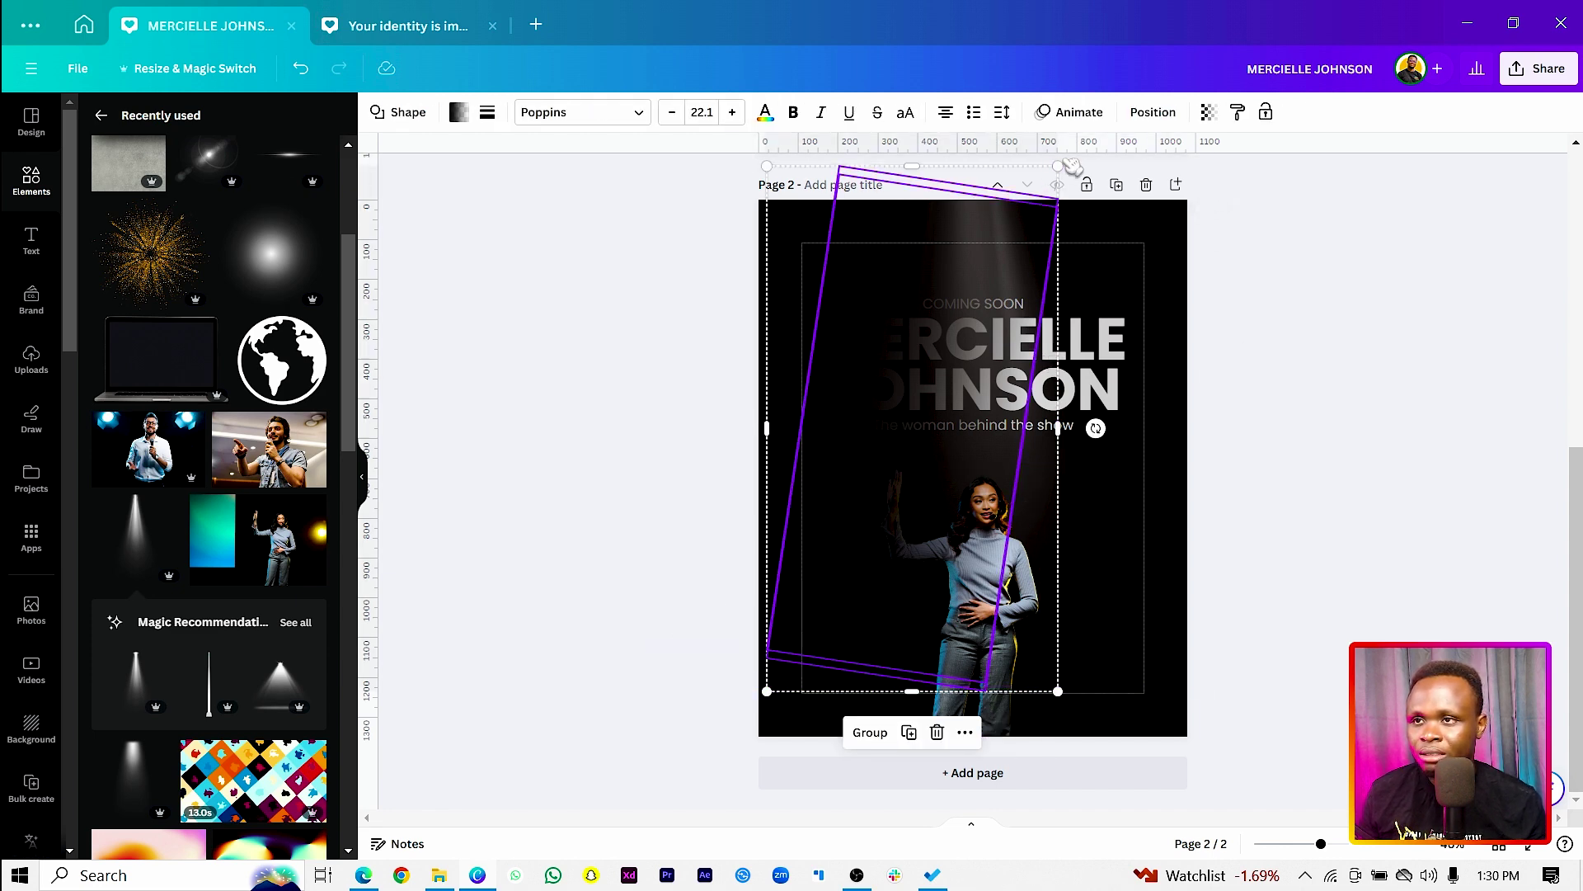
{"action": "left_click_drag", "start_coordinate": [1059, 164], "coordinate": [1025, 230]}
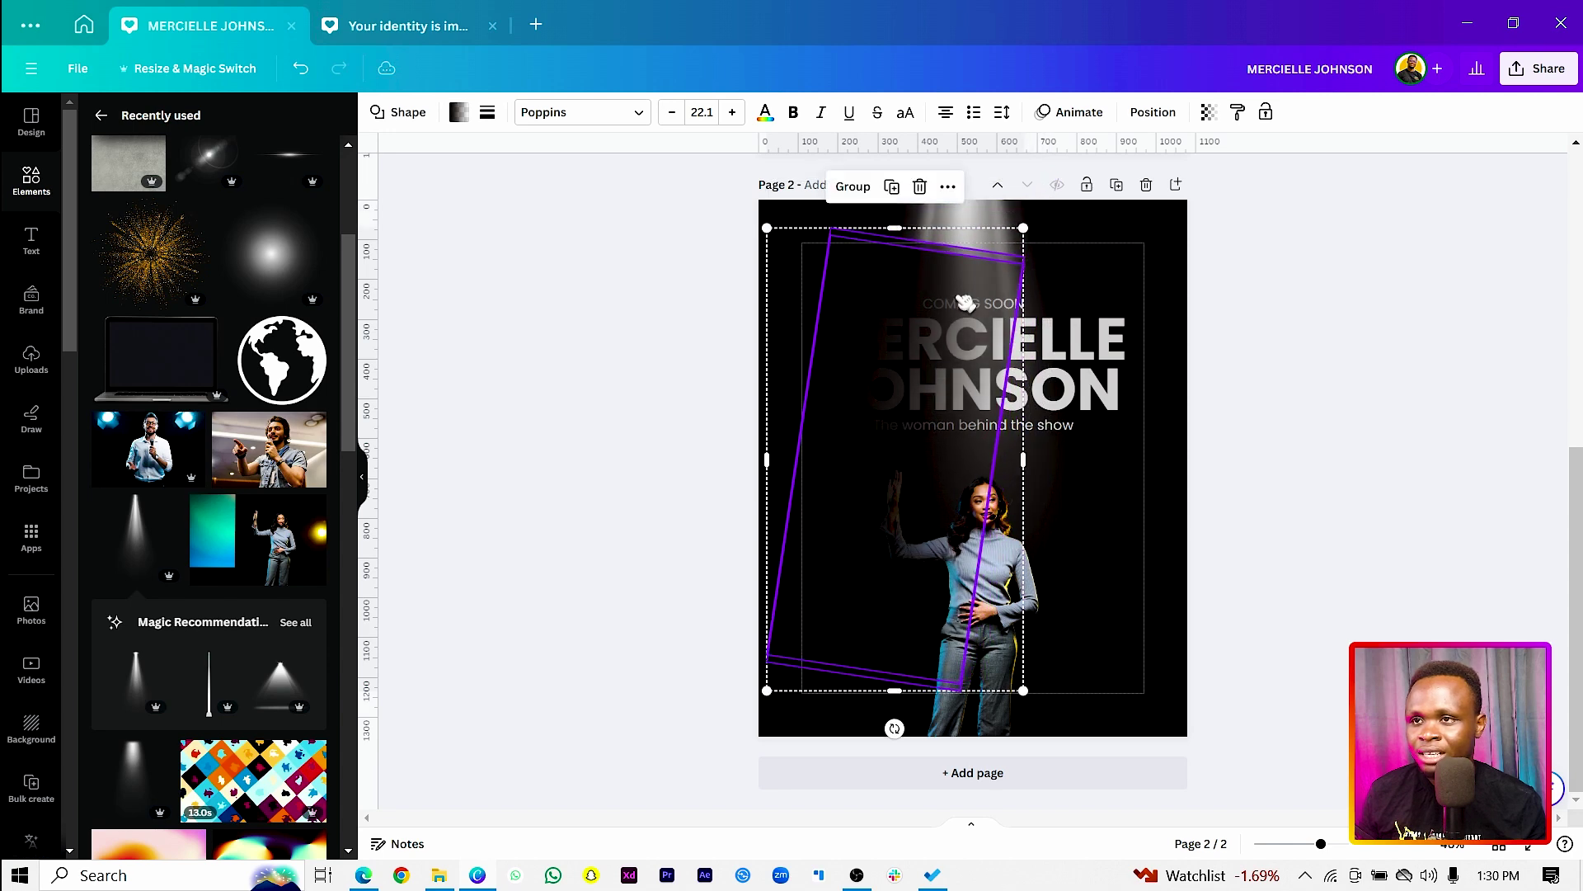
{"action": "left_click_drag", "start_coordinate": [957, 290], "coordinate": [942, 224]}
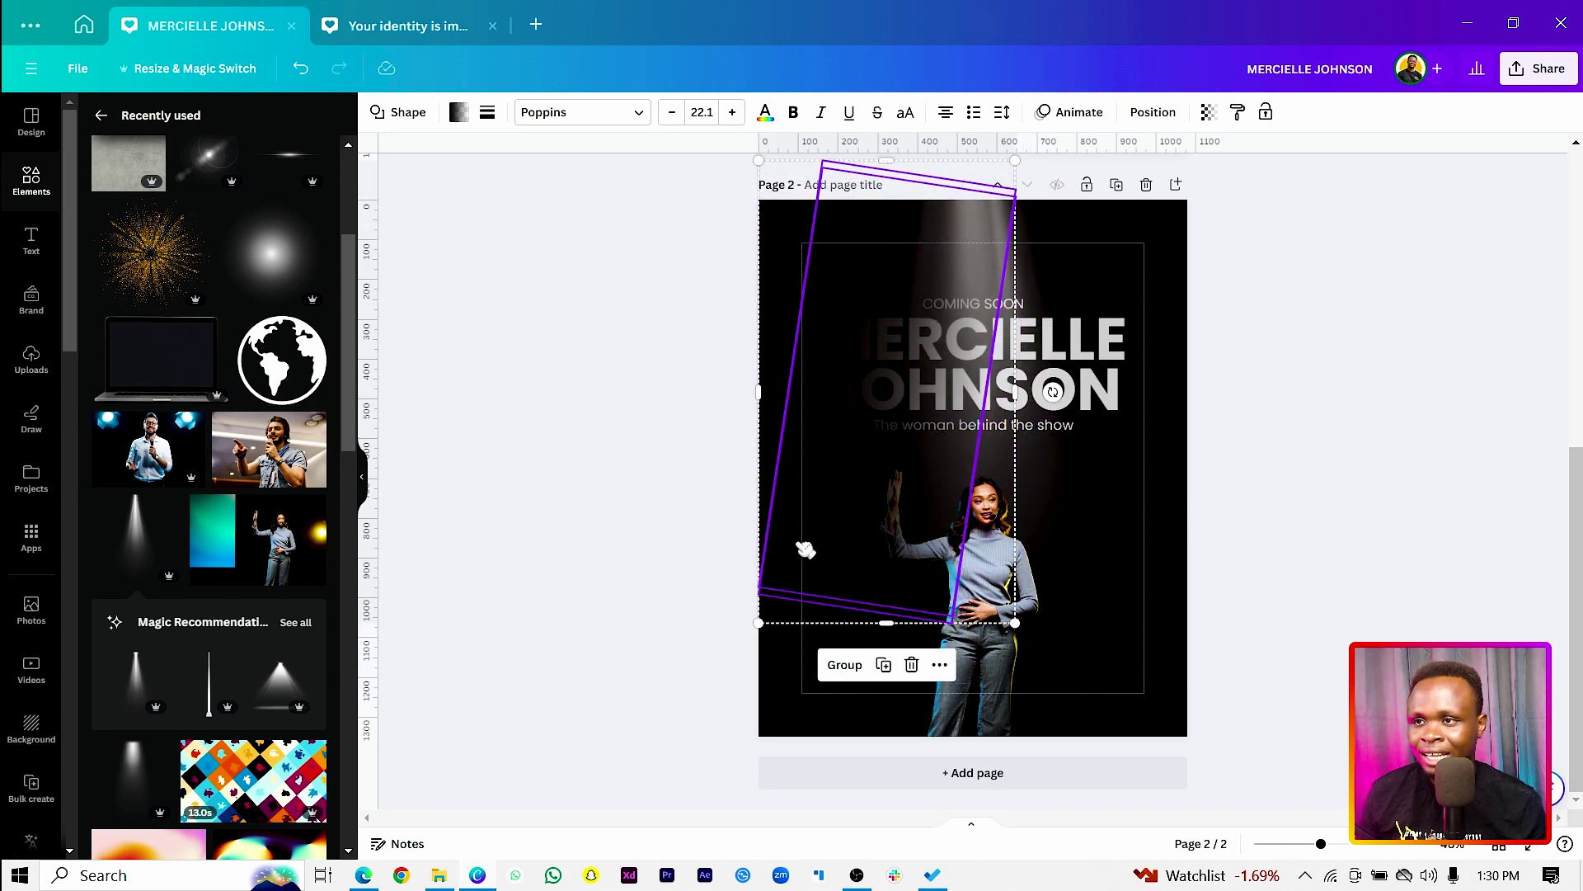
- Group the shadow shapes and move the group to the page's right side
{"action": "key", "text": "ctrl+g"}
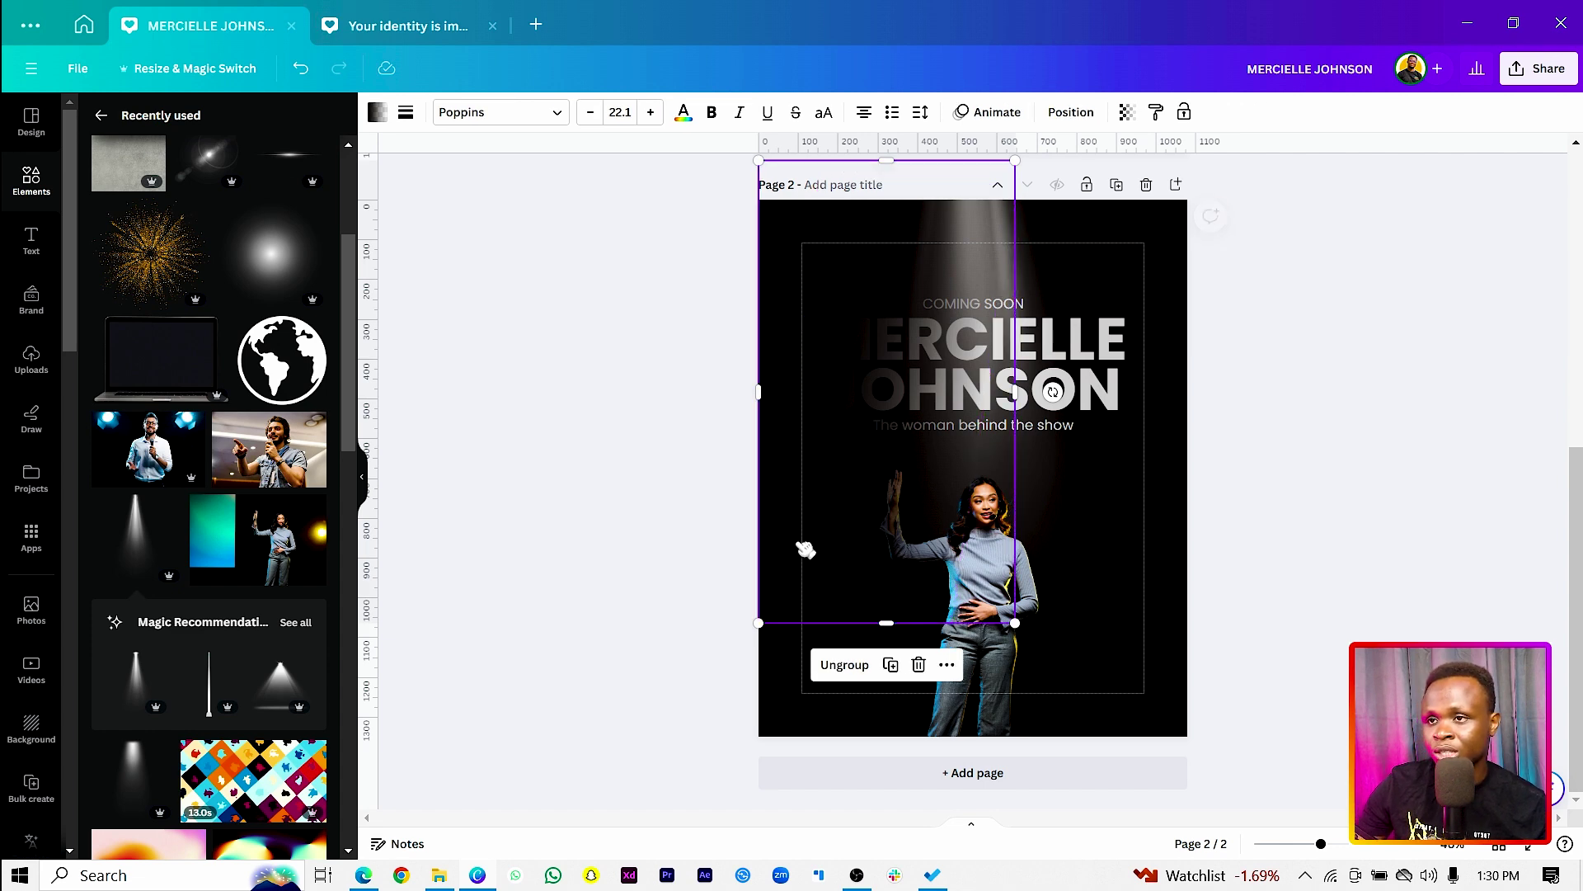
{"action": "left_click", "coordinate": [534, 592]}
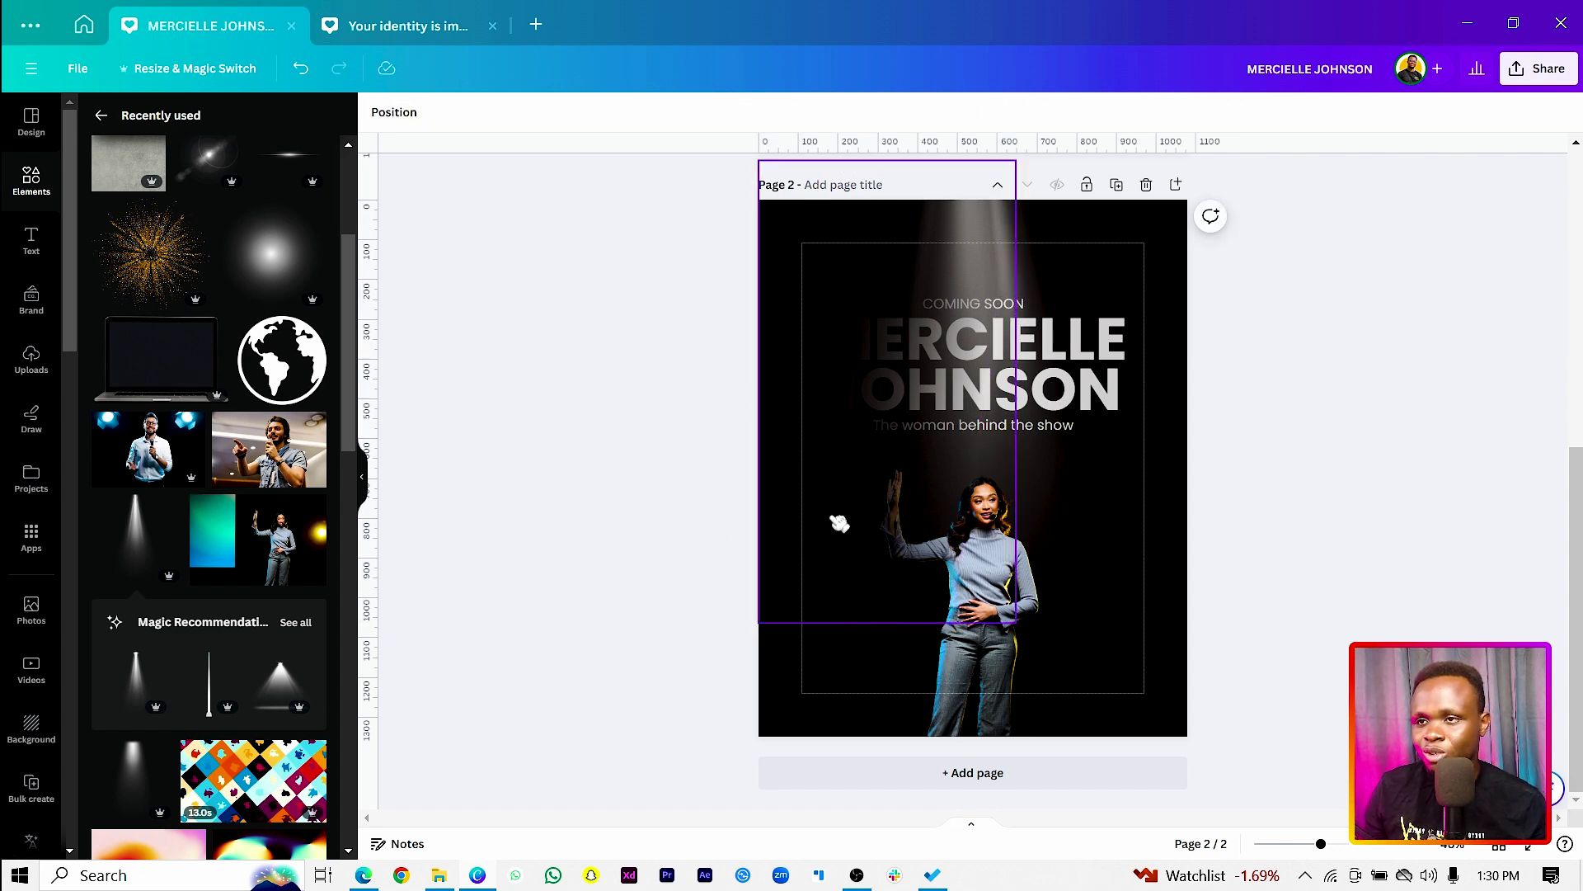
{"action": "left_click", "coordinate": [789, 528]}
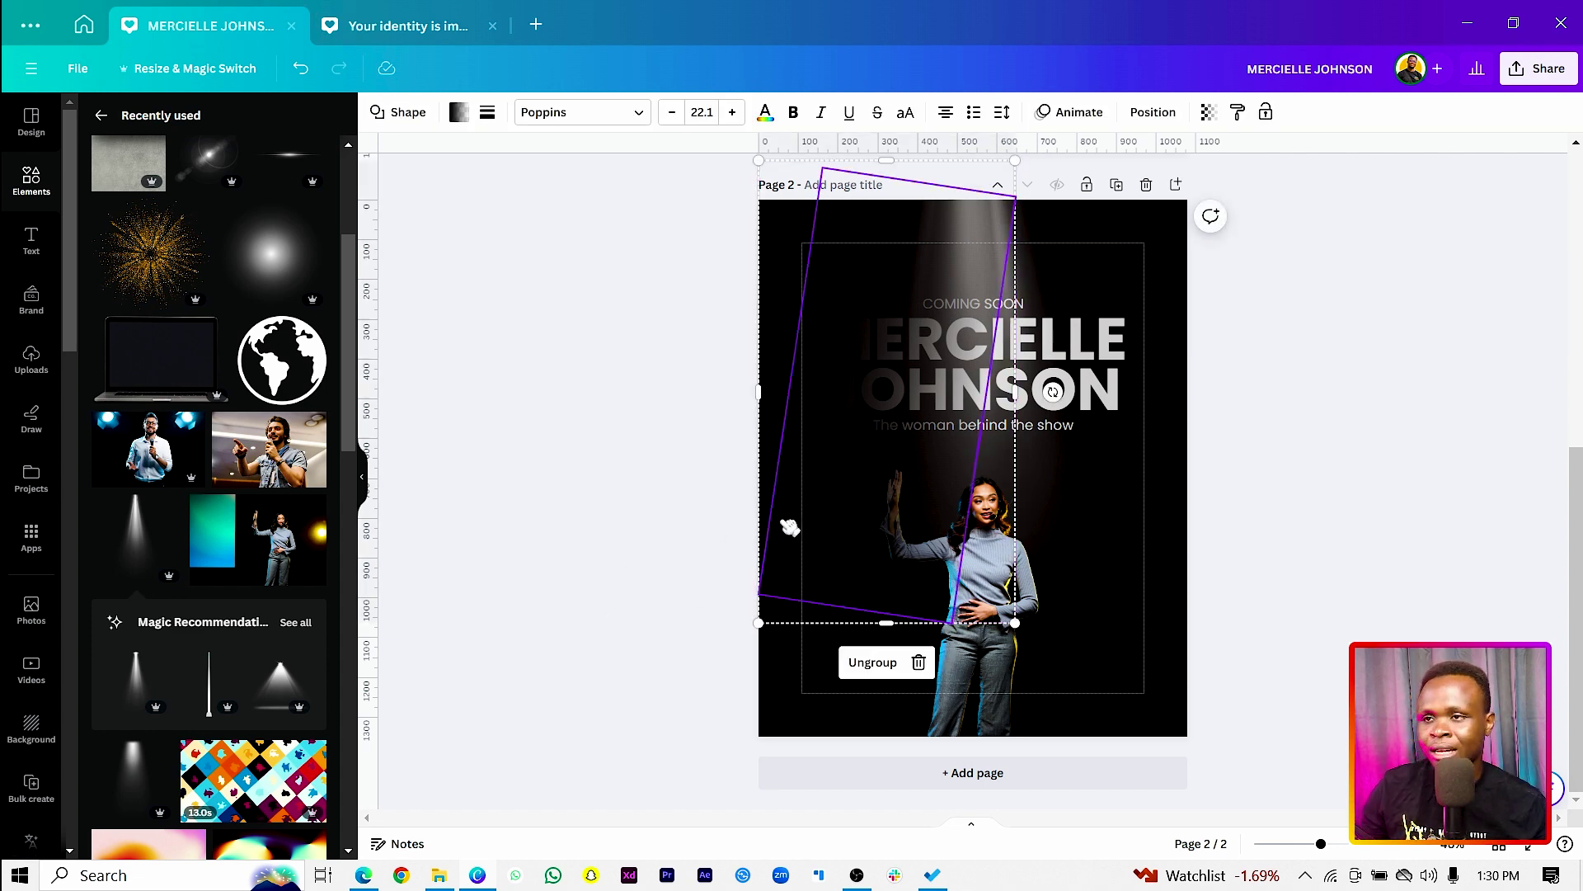
{"action": "left_click_drag", "start_coordinate": [789, 528], "coordinate": [1069, 520]}
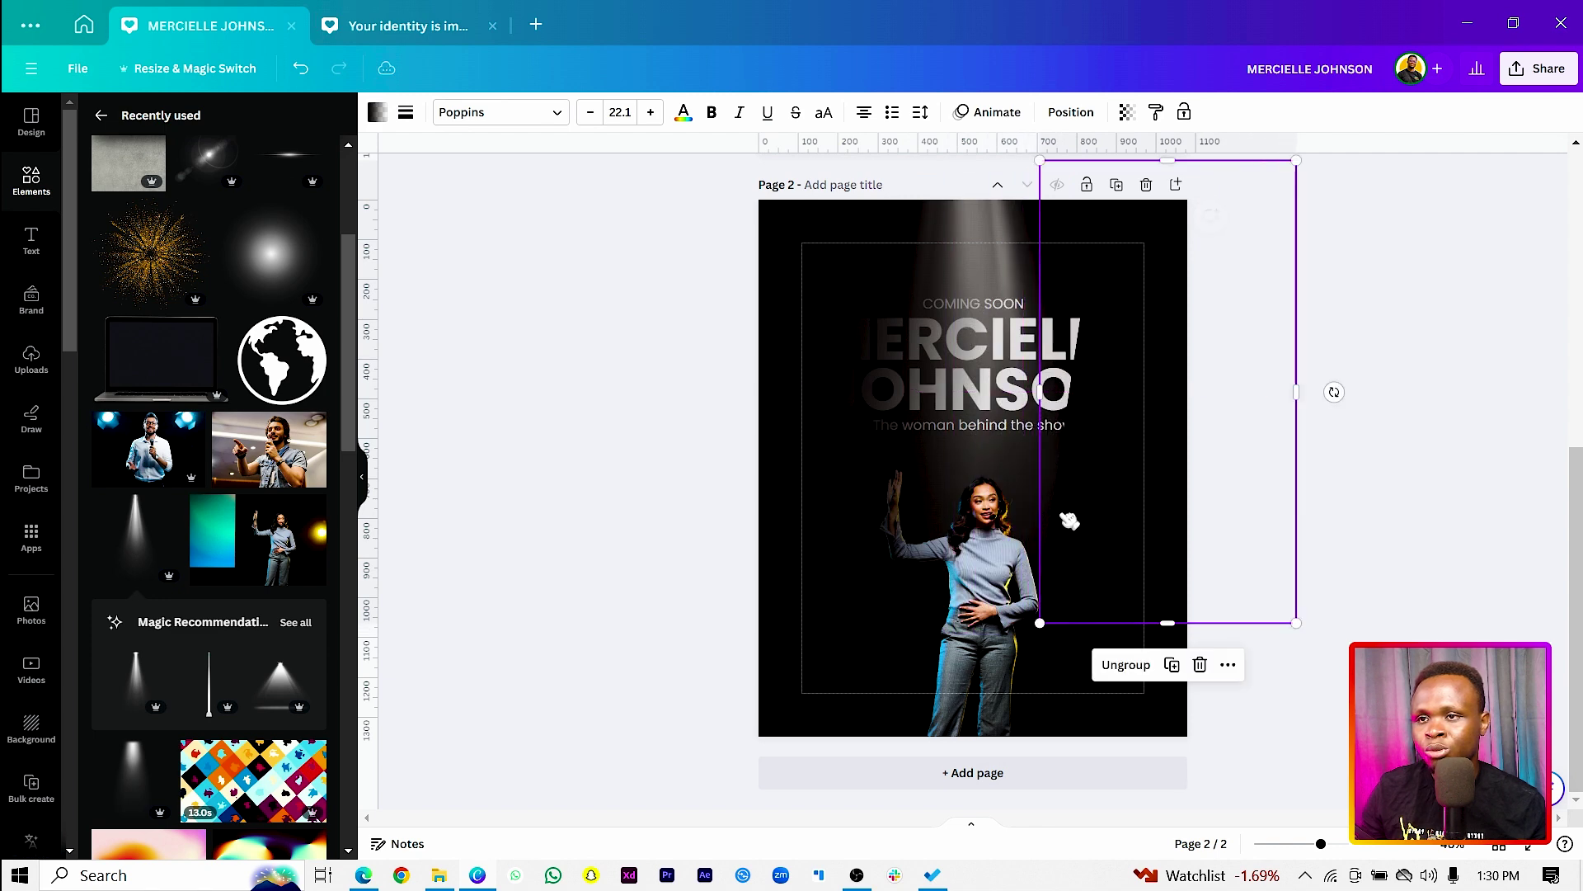
{"action": "left_click", "coordinate": [683, 505]}
{"action": "left_click_drag", "start_coordinate": [1319, 413], "coordinate": [1190, 452]}
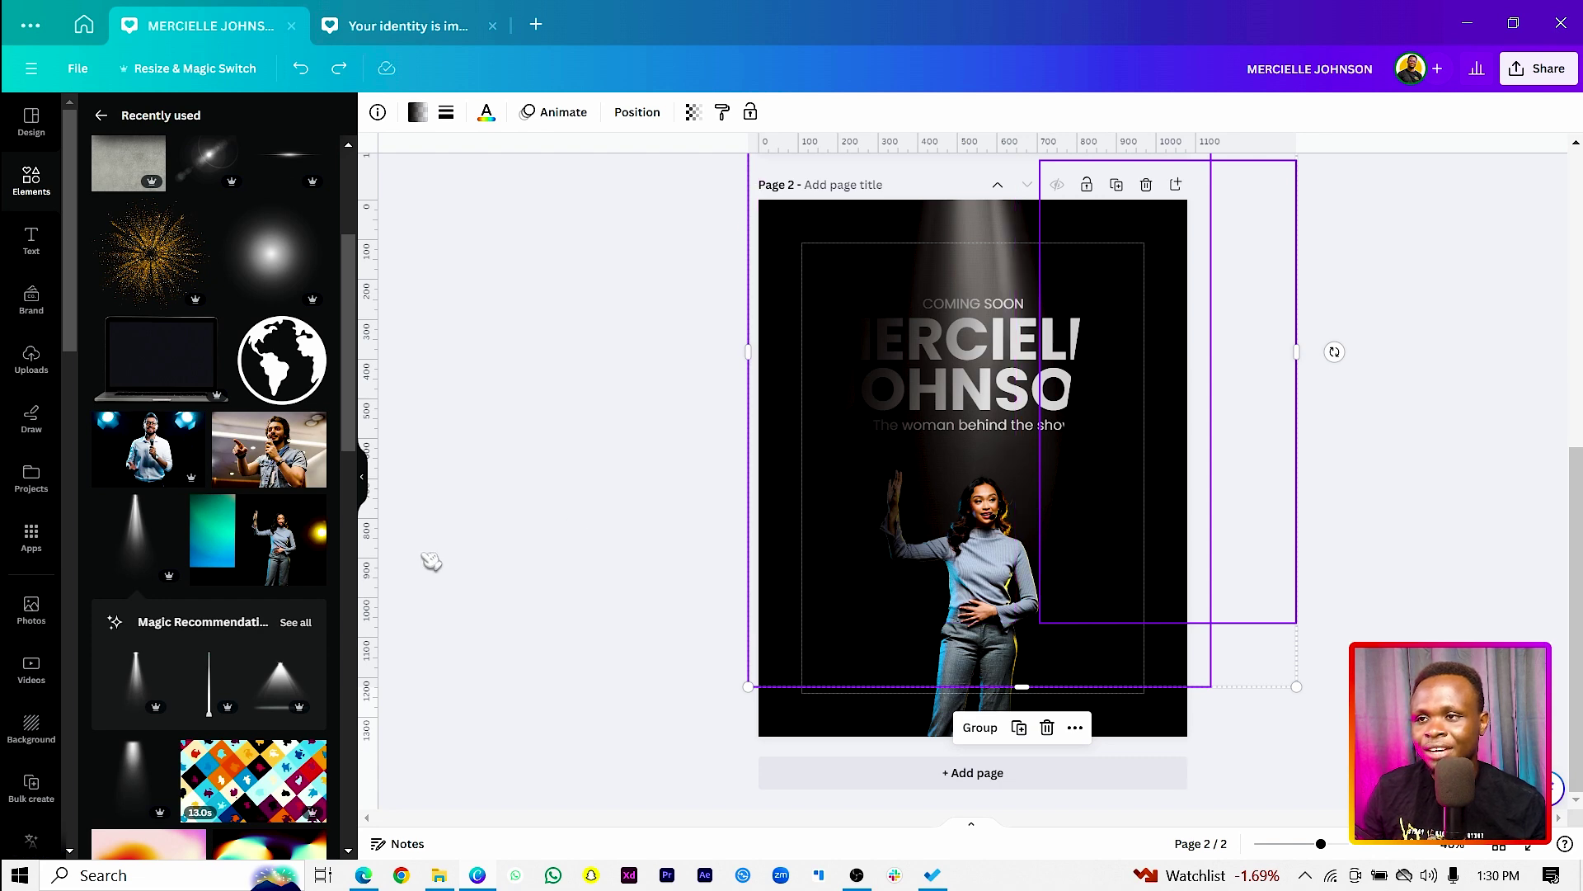
{"action": "left_click", "coordinate": [536, 525]}
{"action": "left_click", "coordinate": [1142, 460]}
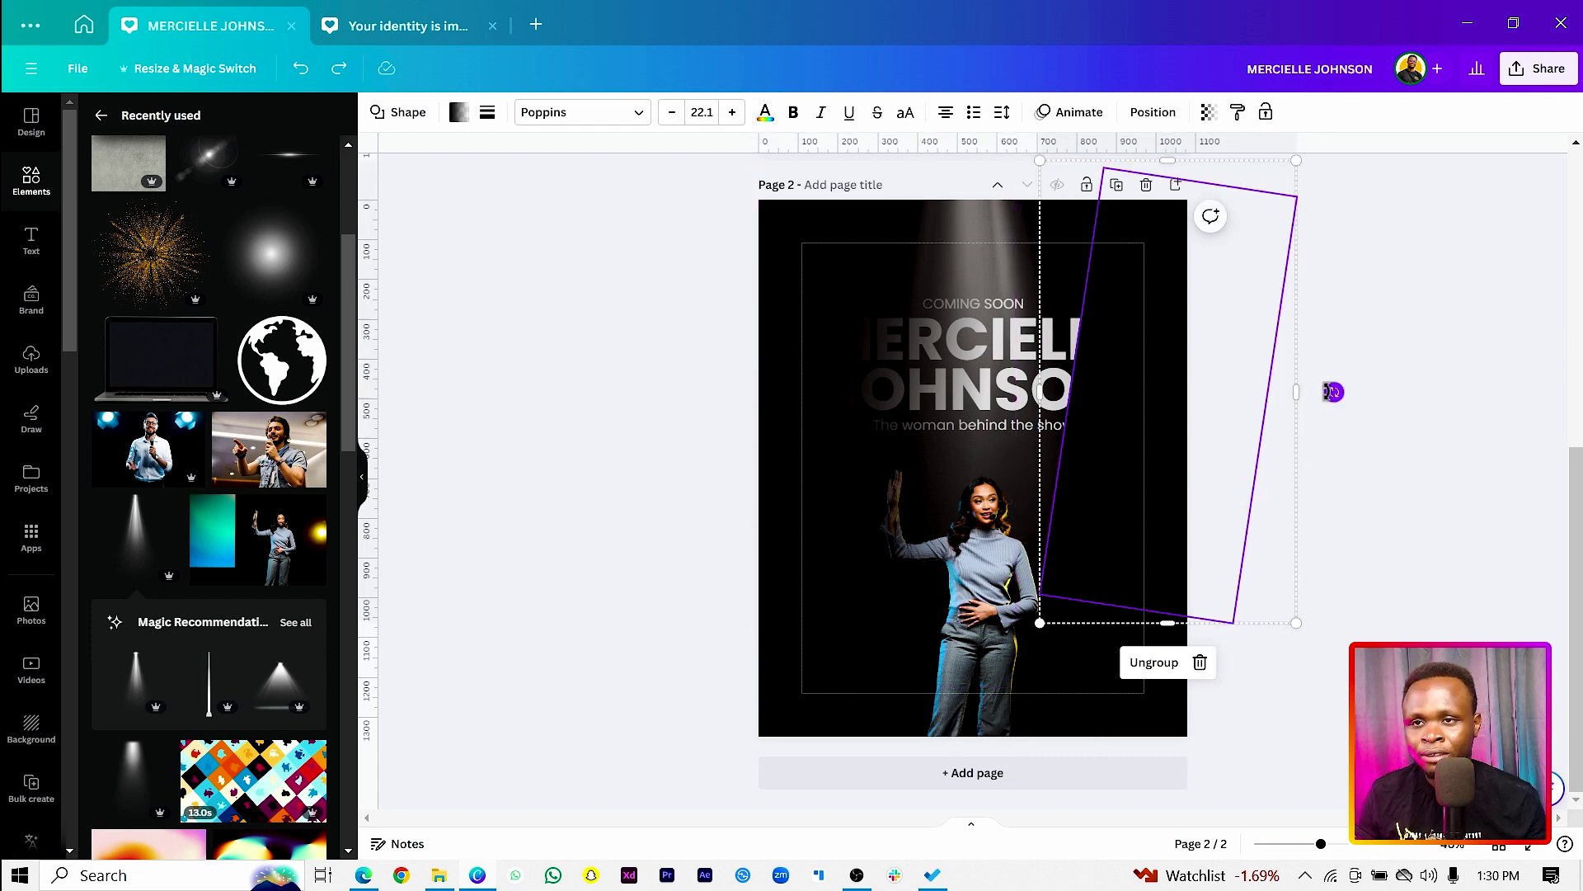
- Rotate the shadow group to about 164° so it slants across the name title
{"action": "left_click_drag", "start_coordinate": [1334, 390], "coordinate": [1056, 417]}
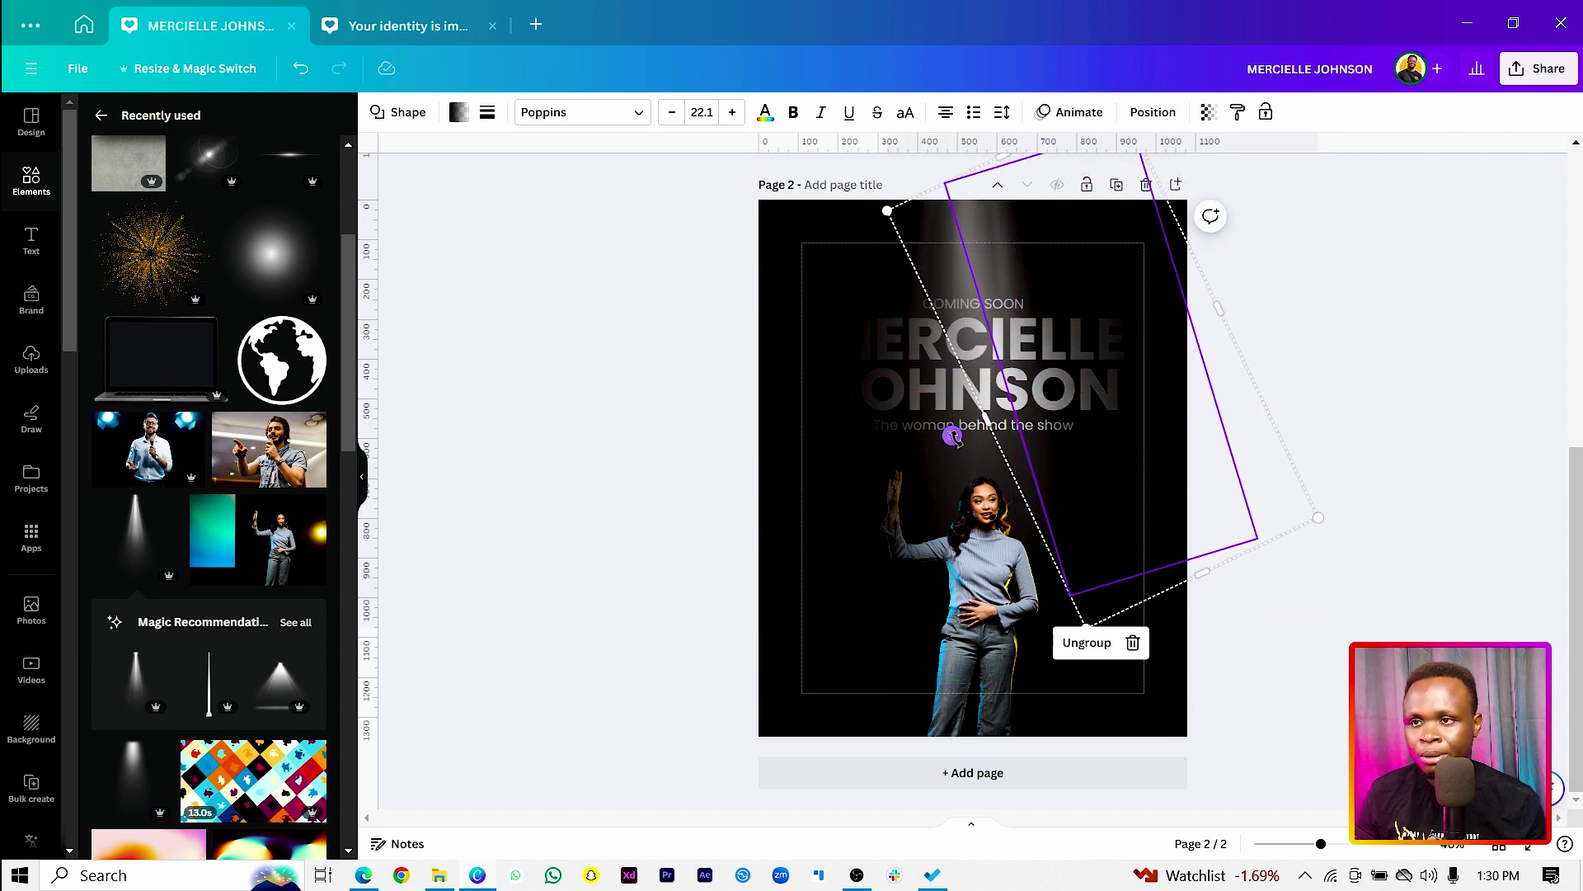
{"action": "left_click_drag", "start_coordinate": [953, 437], "coordinate": [946, 422]}
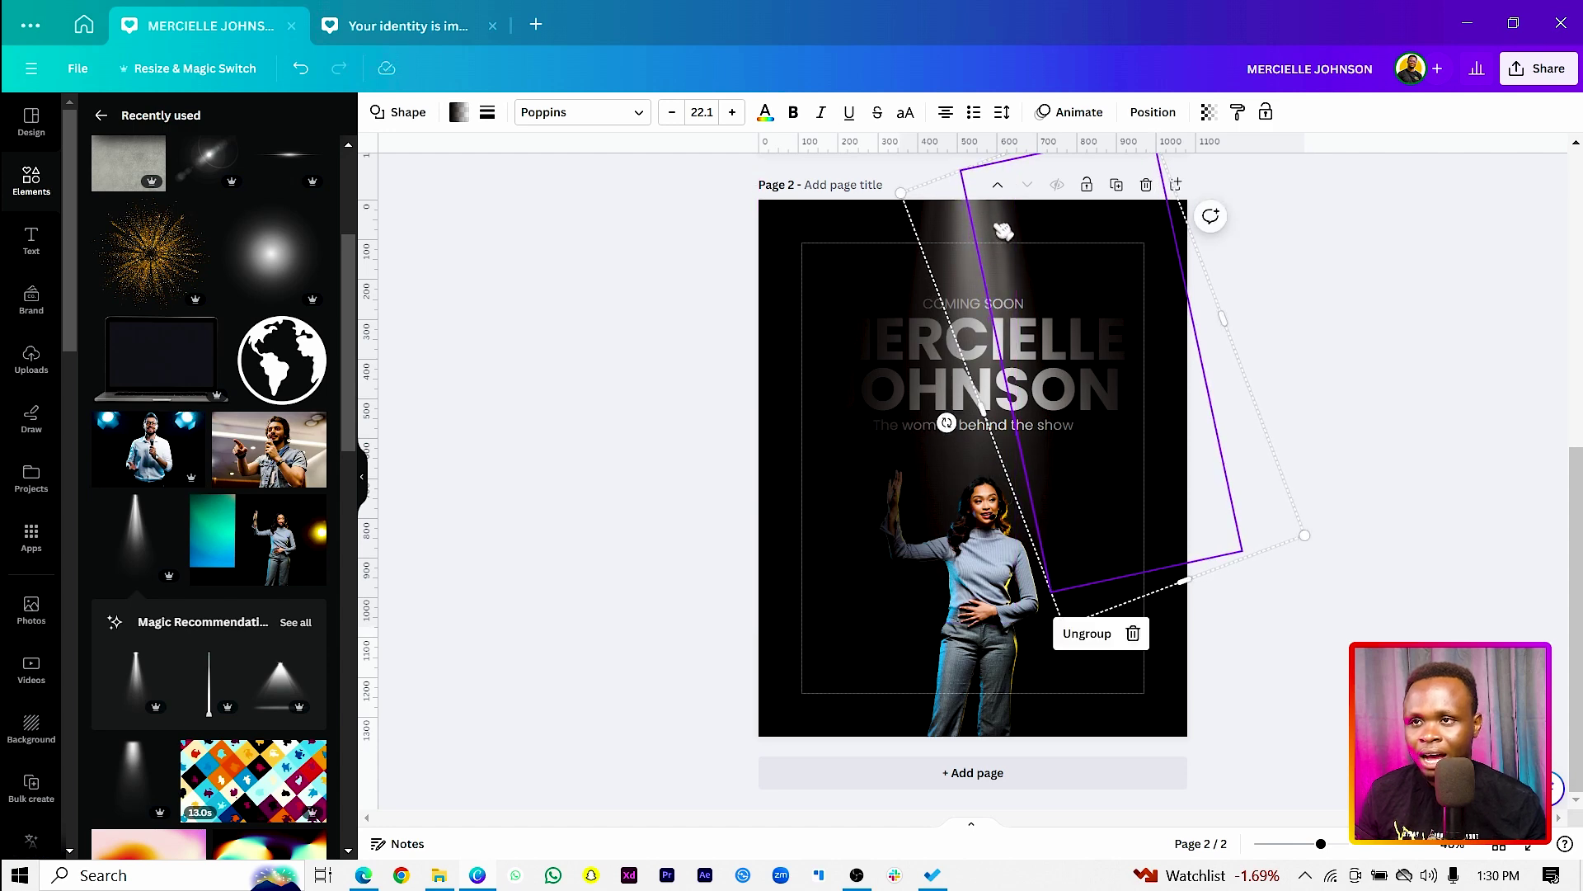
{"action": "left_click_drag", "start_coordinate": [1003, 302], "coordinate": [996, 476]}
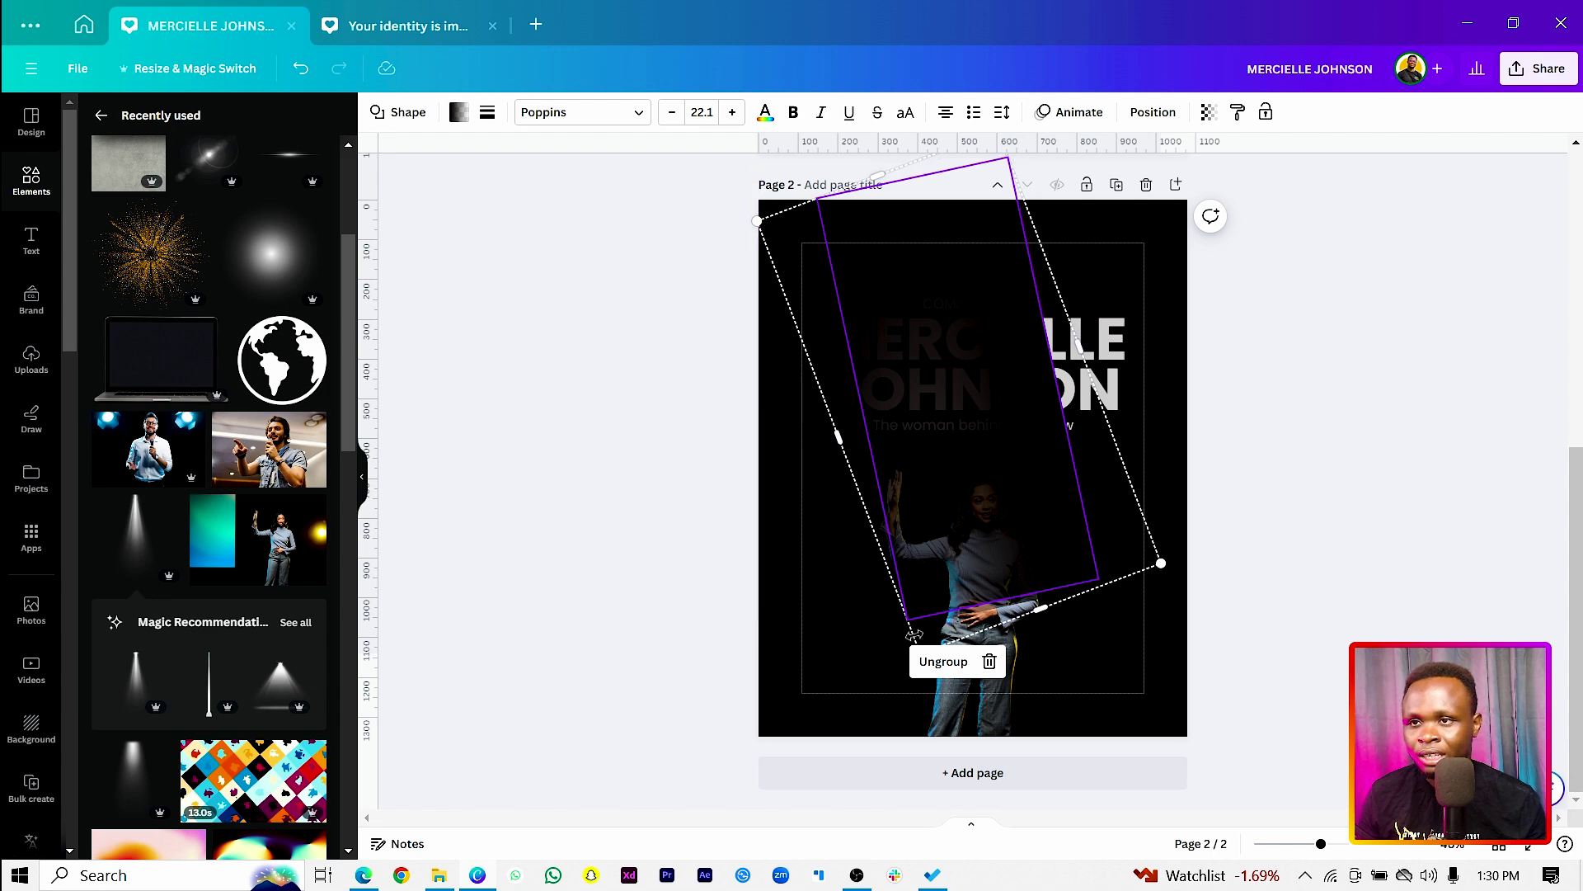
{"action": "left_click_drag", "start_coordinate": [1025, 564], "coordinate": [1037, 584]}
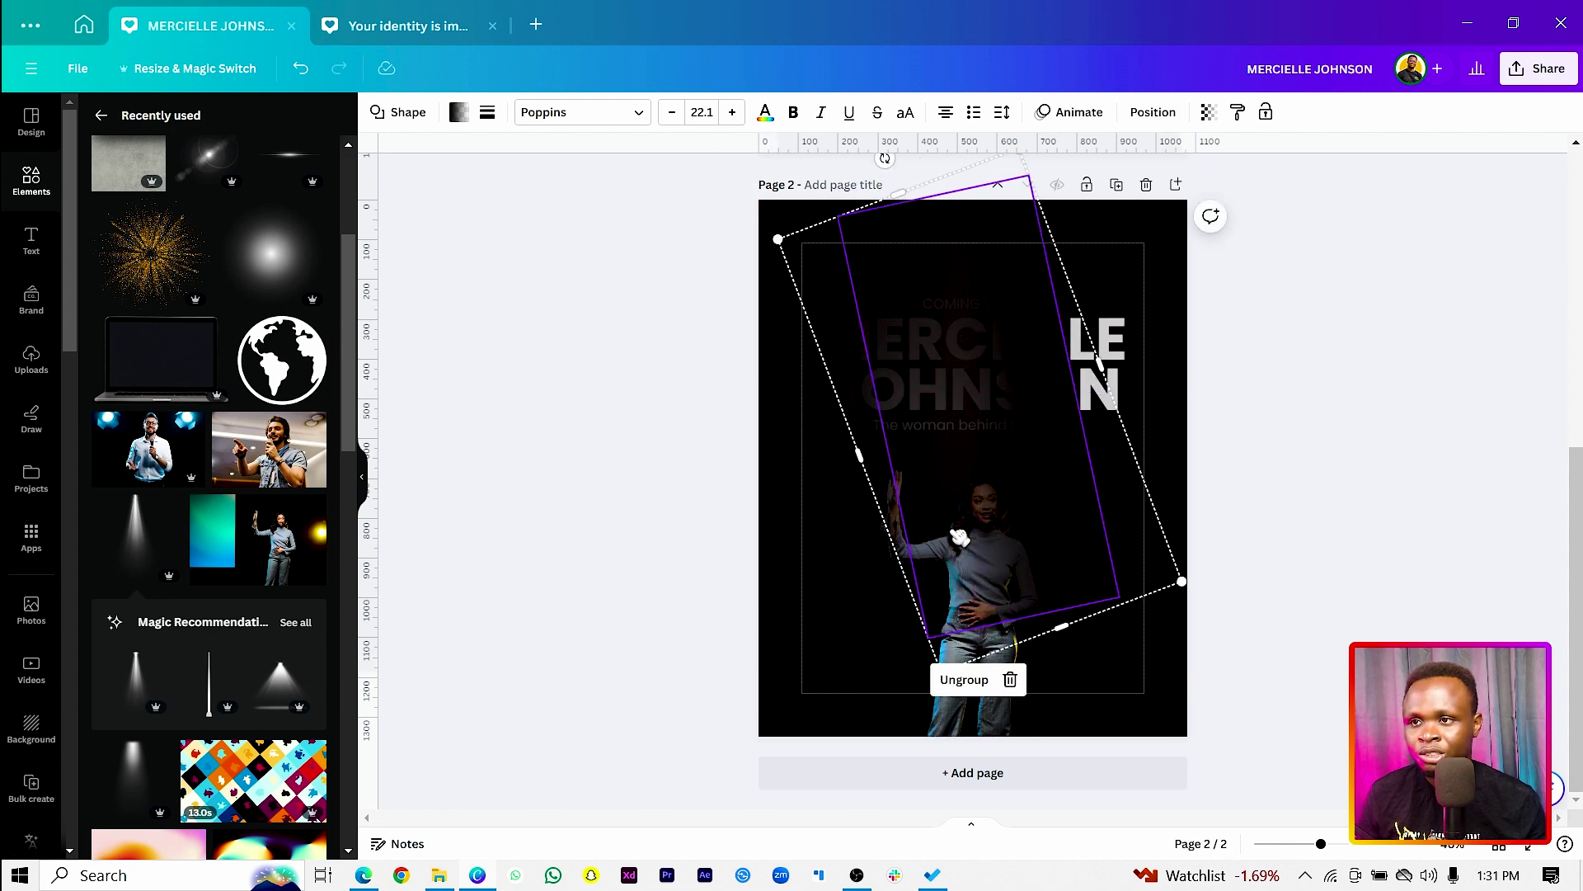
{"action": "left_click_drag", "start_coordinate": [882, 158], "coordinate": [1021, 472]}
{"action": "left_click_drag", "start_coordinate": [904, 443], "coordinate": [894, 418]}
{"action": "left_click_drag", "start_coordinate": [1126, 506], "coordinate": [1142, 517]}
{"action": "left_click", "coordinate": [1472, 505]}
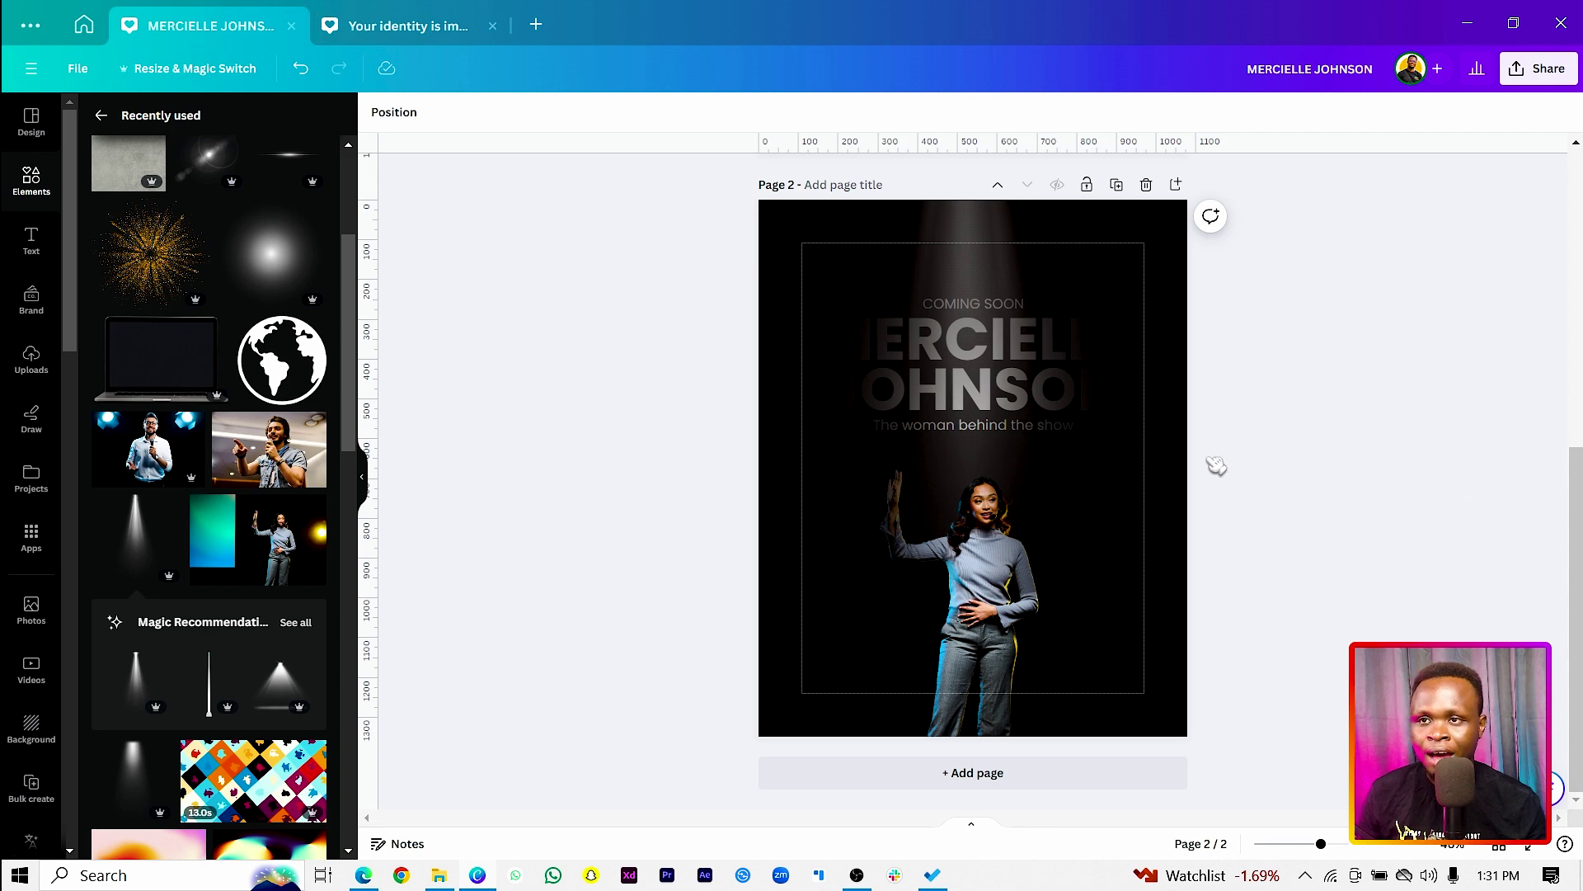
- Pick out the left tilted shadow frame among the overlapping groups and delete it
{"action": "left_click", "coordinate": [823, 331]}
{"action": "left_click", "coordinate": [1000, 343], "text": "shift"}
{"action": "left_click", "coordinate": [849, 368]}
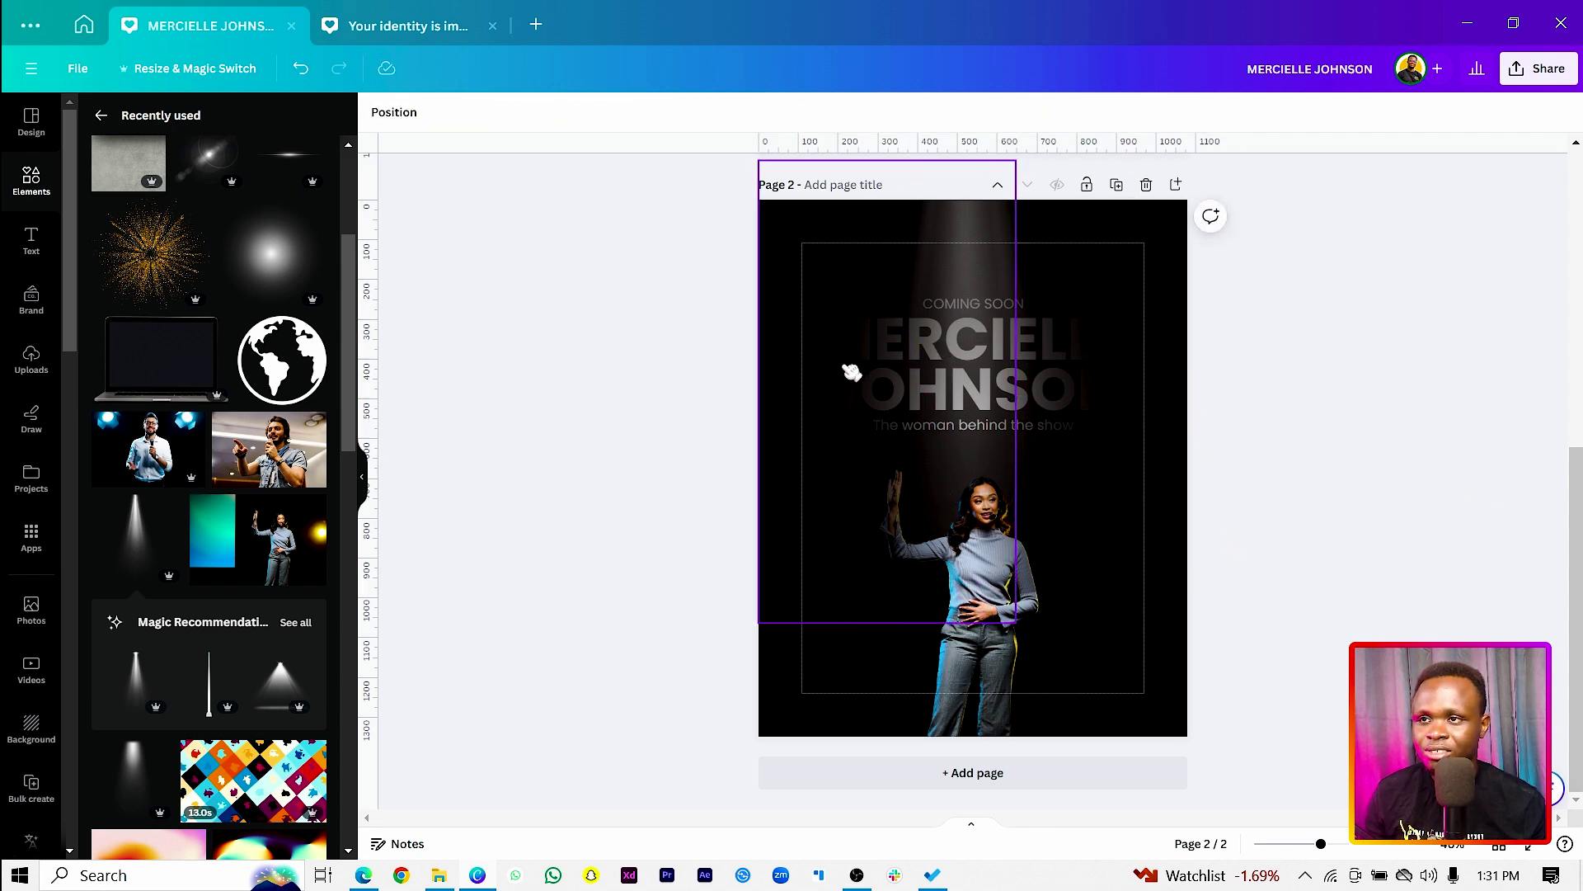
{"action": "left_click", "coordinate": [1022, 325]}
{"action": "left_click", "coordinate": [1094, 329], "text": "shift"}
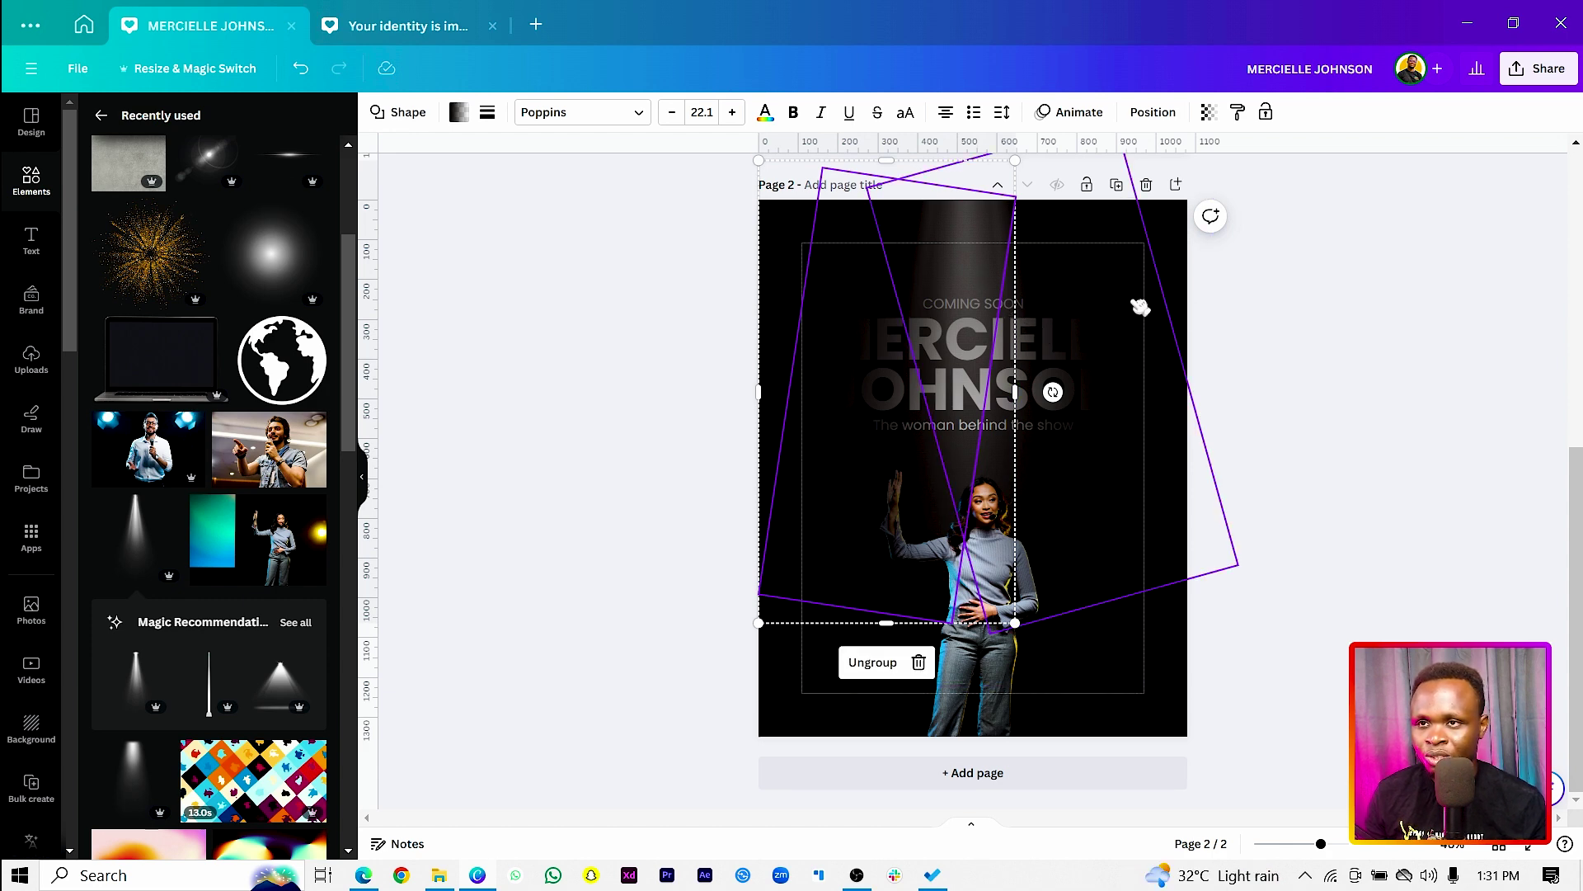
{"action": "left_click", "coordinate": [1106, 296]}
{"action": "left_click_drag", "start_coordinate": [1108, 303], "coordinate": [1101, 294]}
{"action": "left_click", "coordinate": [709, 324]}
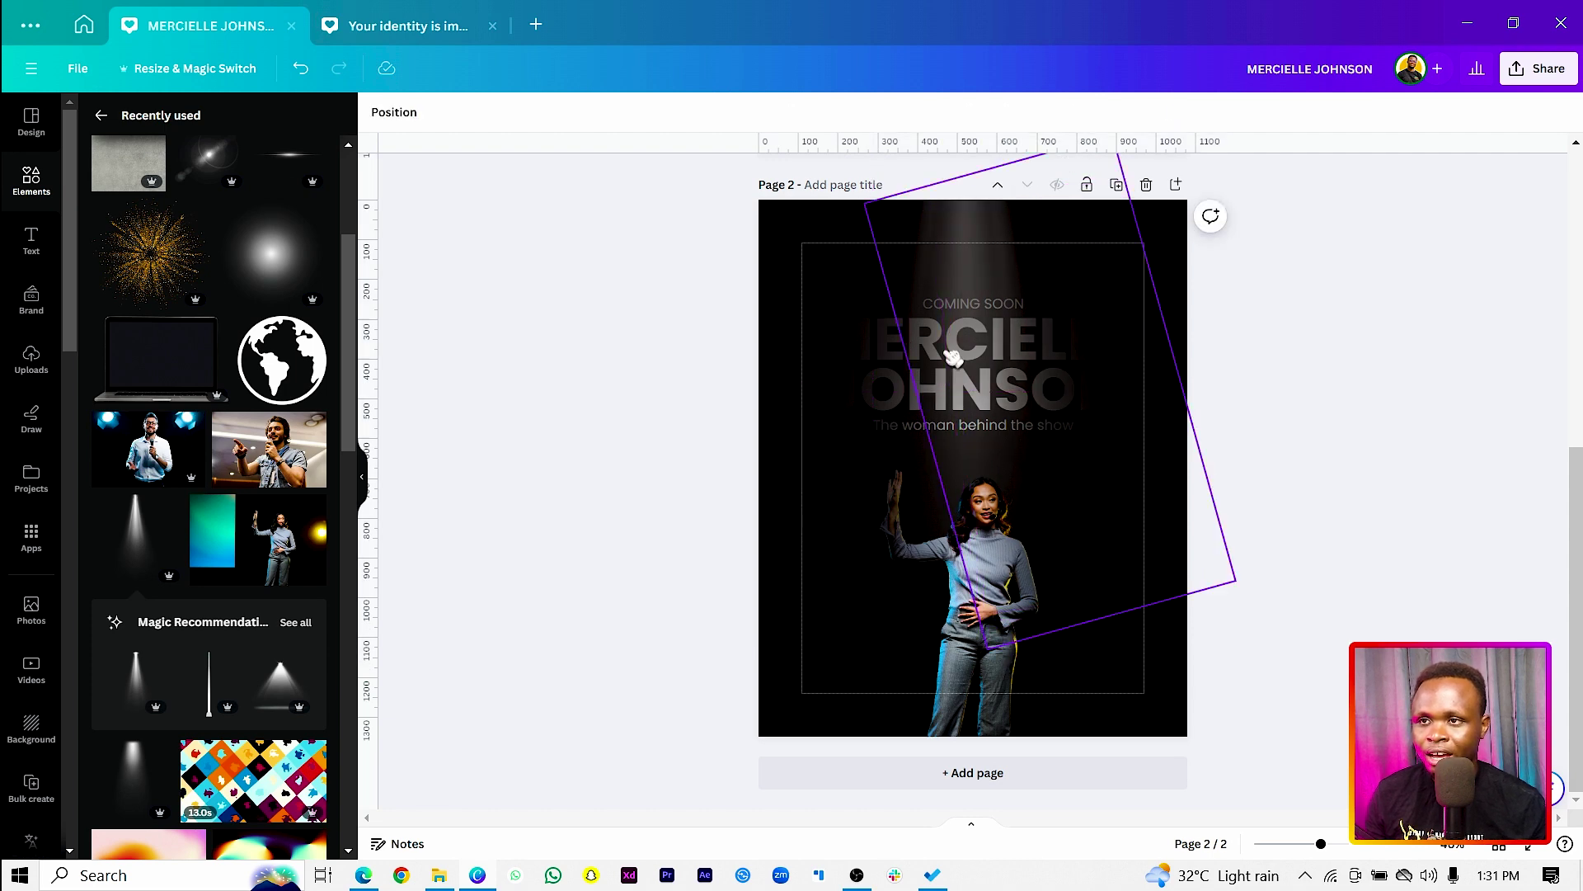
{"action": "left_click", "coordinate": [841, 290]}
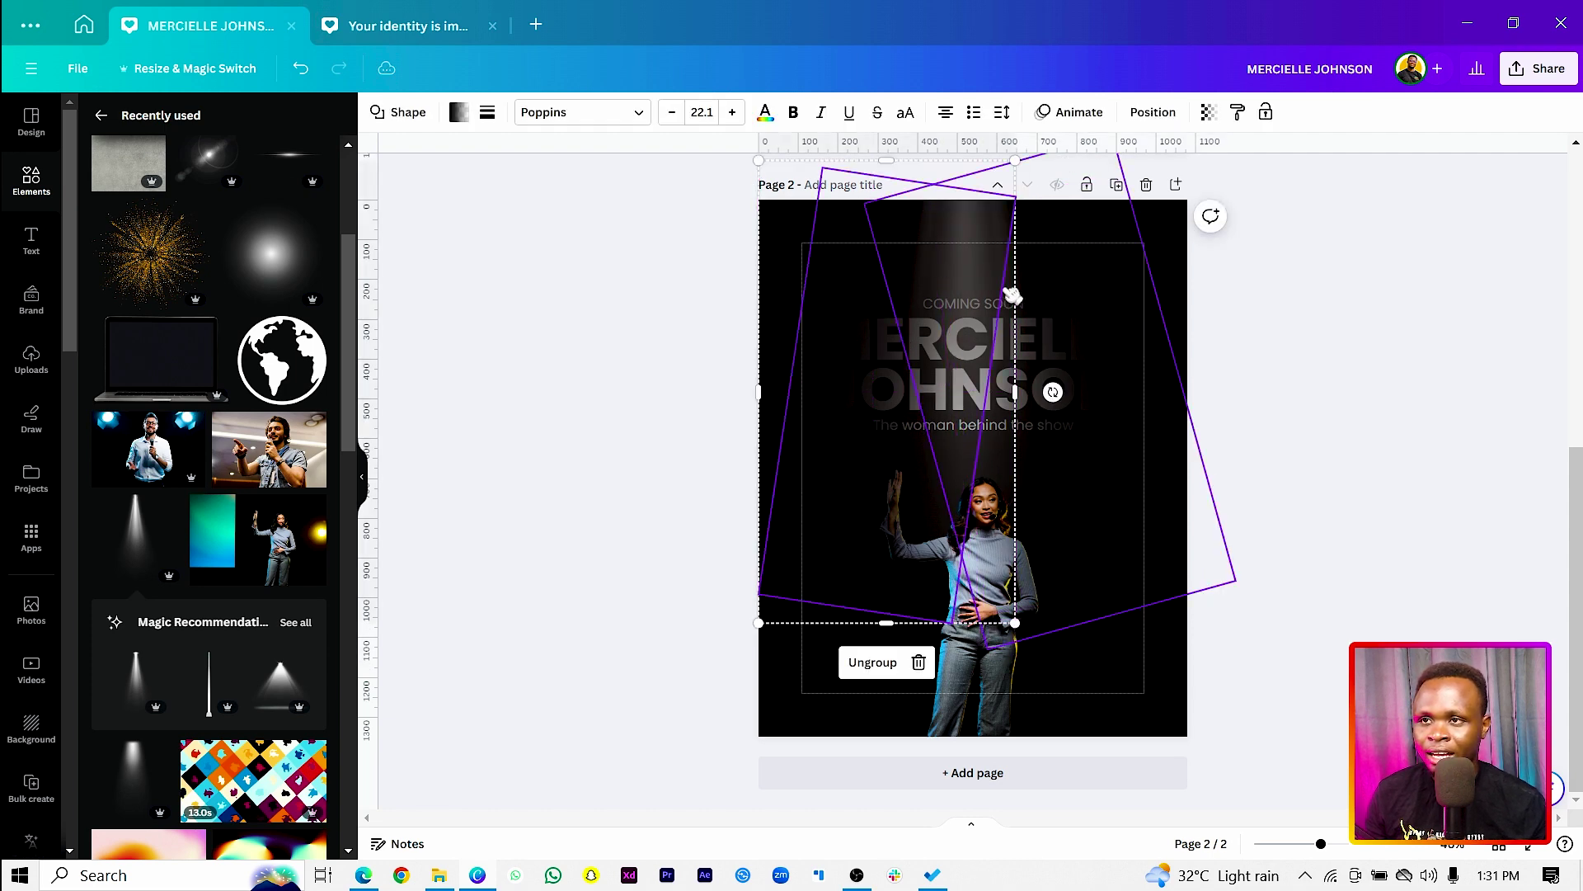
{"action": "left_click", "coordinate": [1097, 301]}
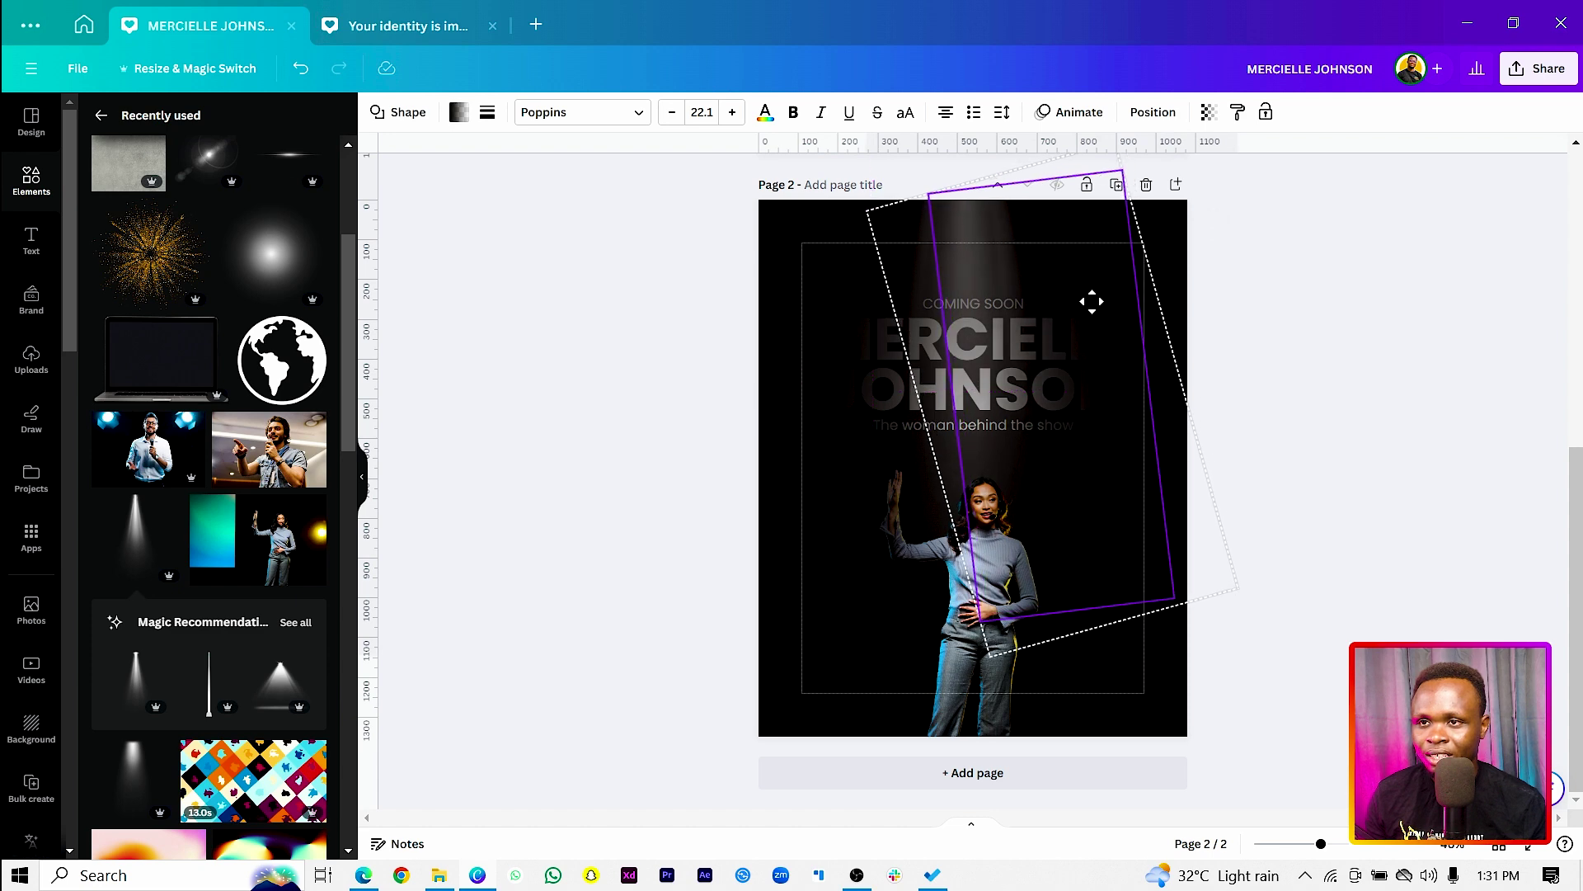
{"action": "left_click", "coordinate": [820, 312]}
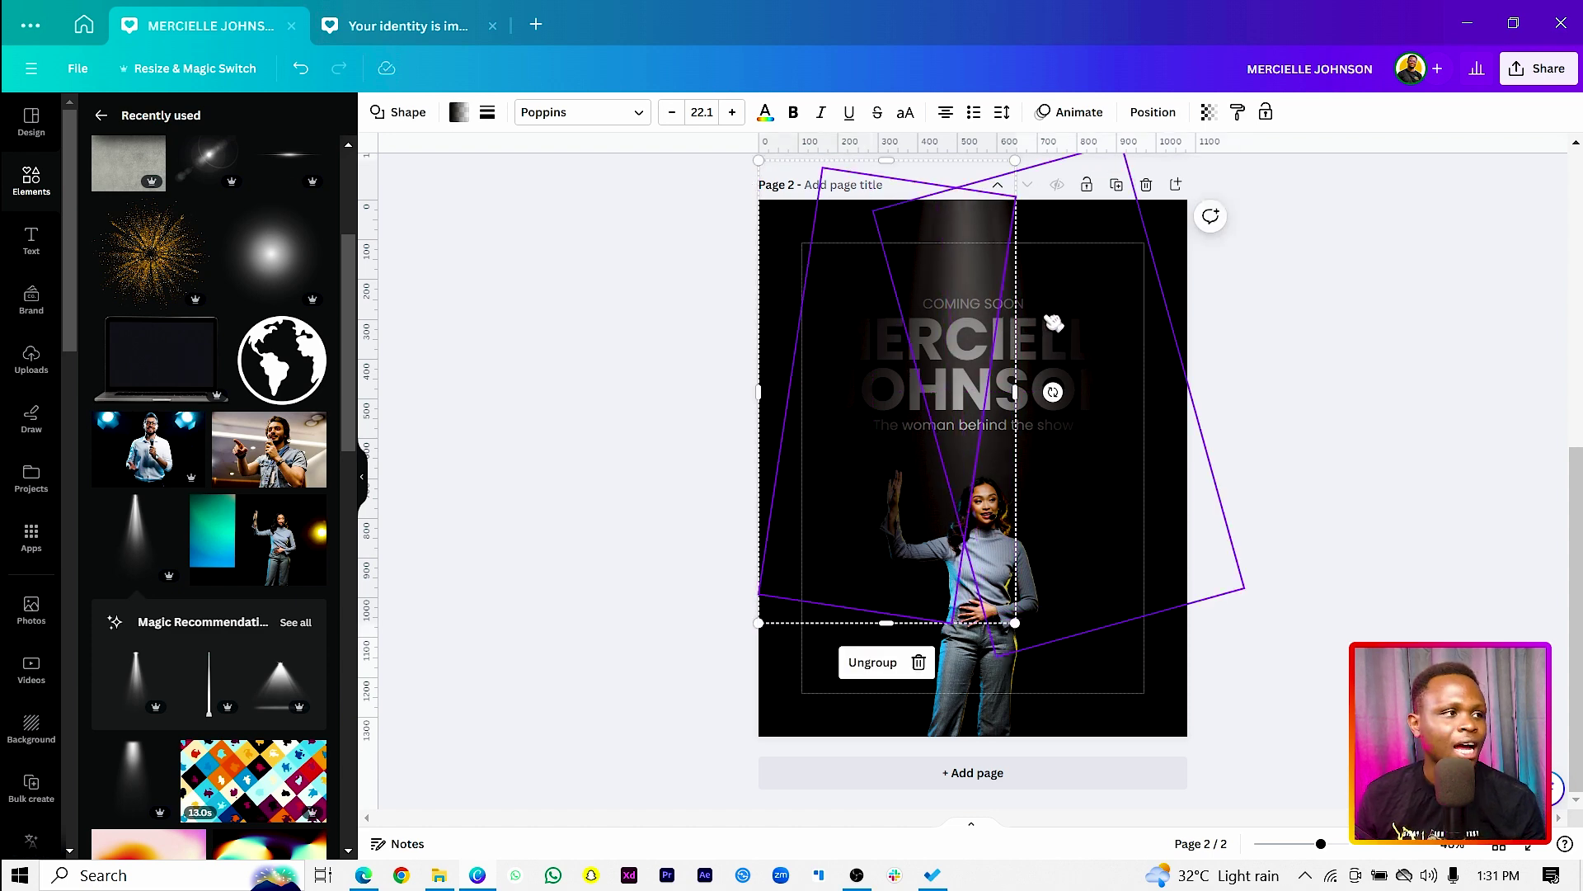
{"action": "key", "text": "Delete"}
- Enlarge the woman's photo slightly and shift it a little to the left
{"action": "left_click", "coordinate": [893, 594]}
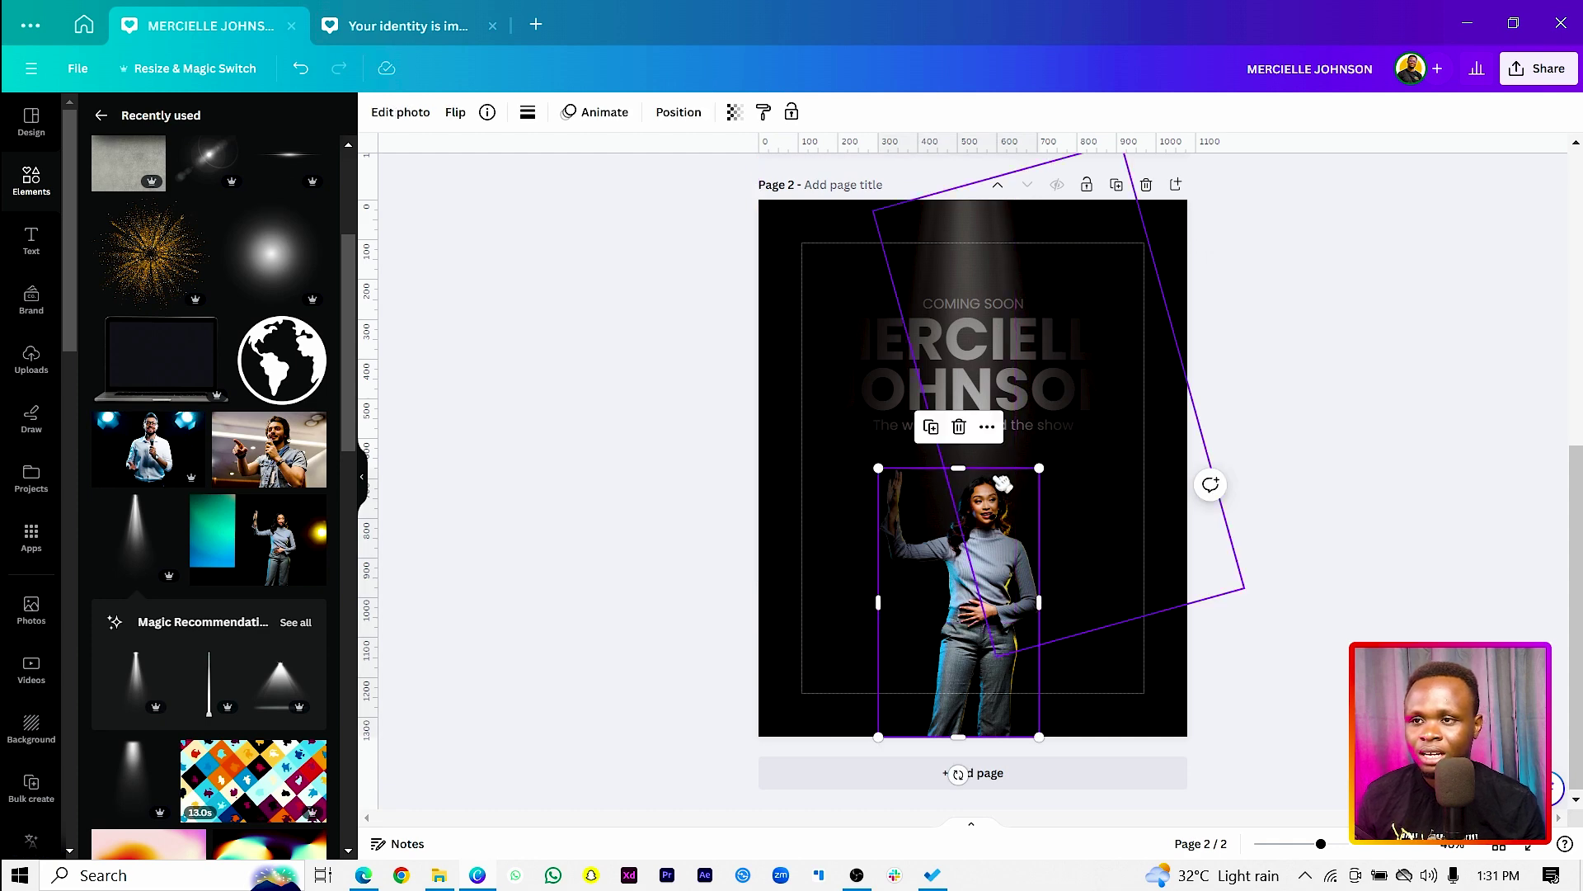
{"action": "left_click_drag", "start_coordinate": [1044, 467], "coordinate": [1047, 456]}
{"action": "left_click_drag", "start_coordinate": [955, 548], "coordinate": [954, 542]}
- Adjust the woman's photo to saturation 18 and contrast 21
{"action": "left_click", "coordinate": [390, 117]}
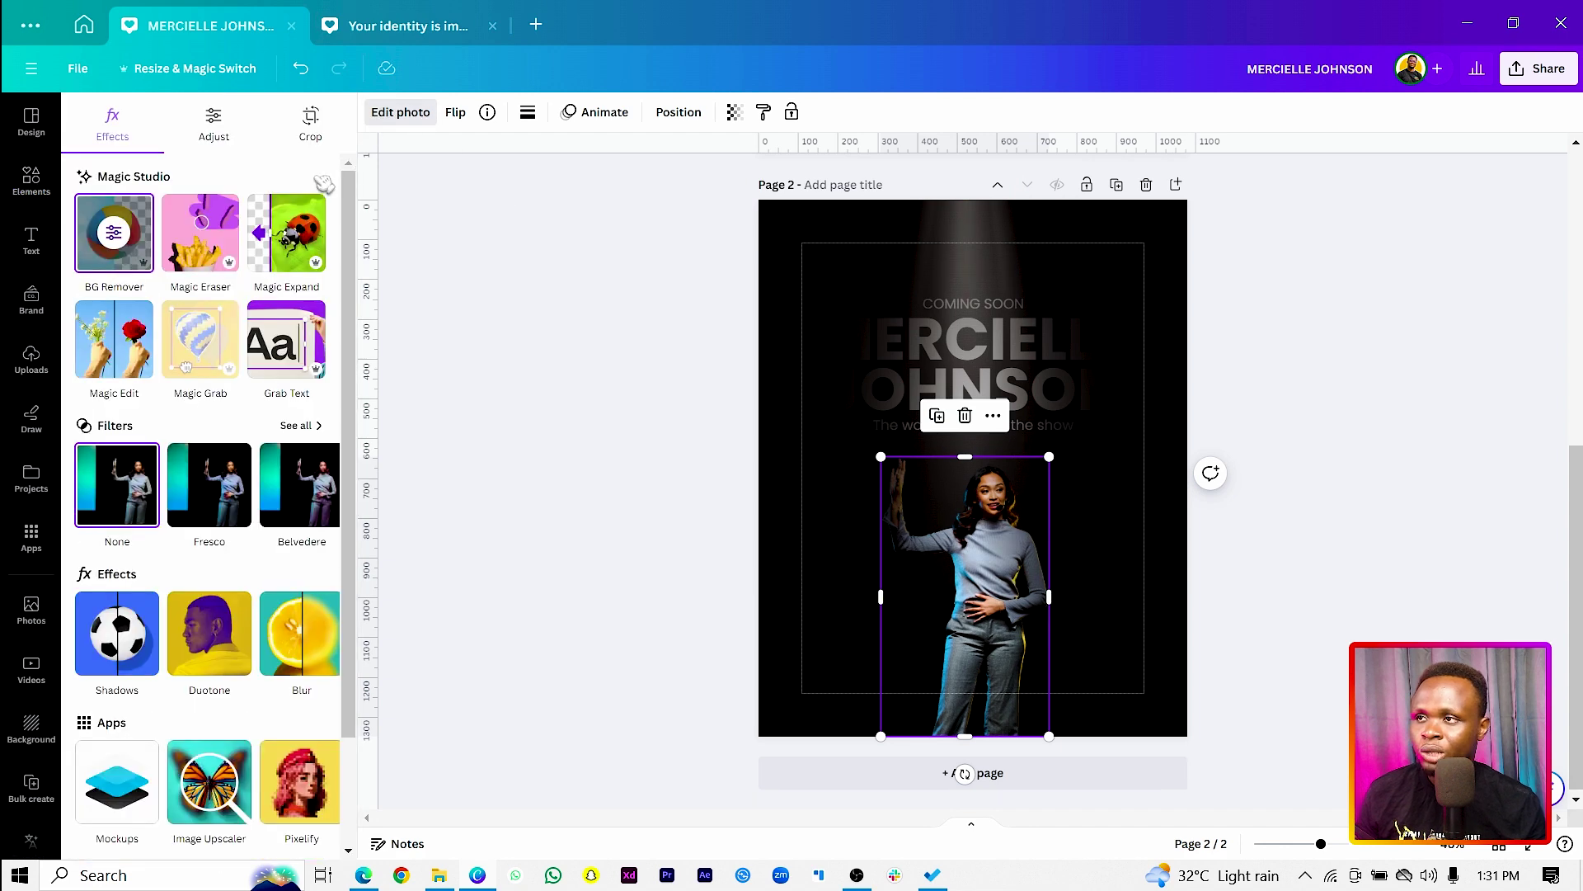
{"action": "left_click", "coordinate": [216, 132]}
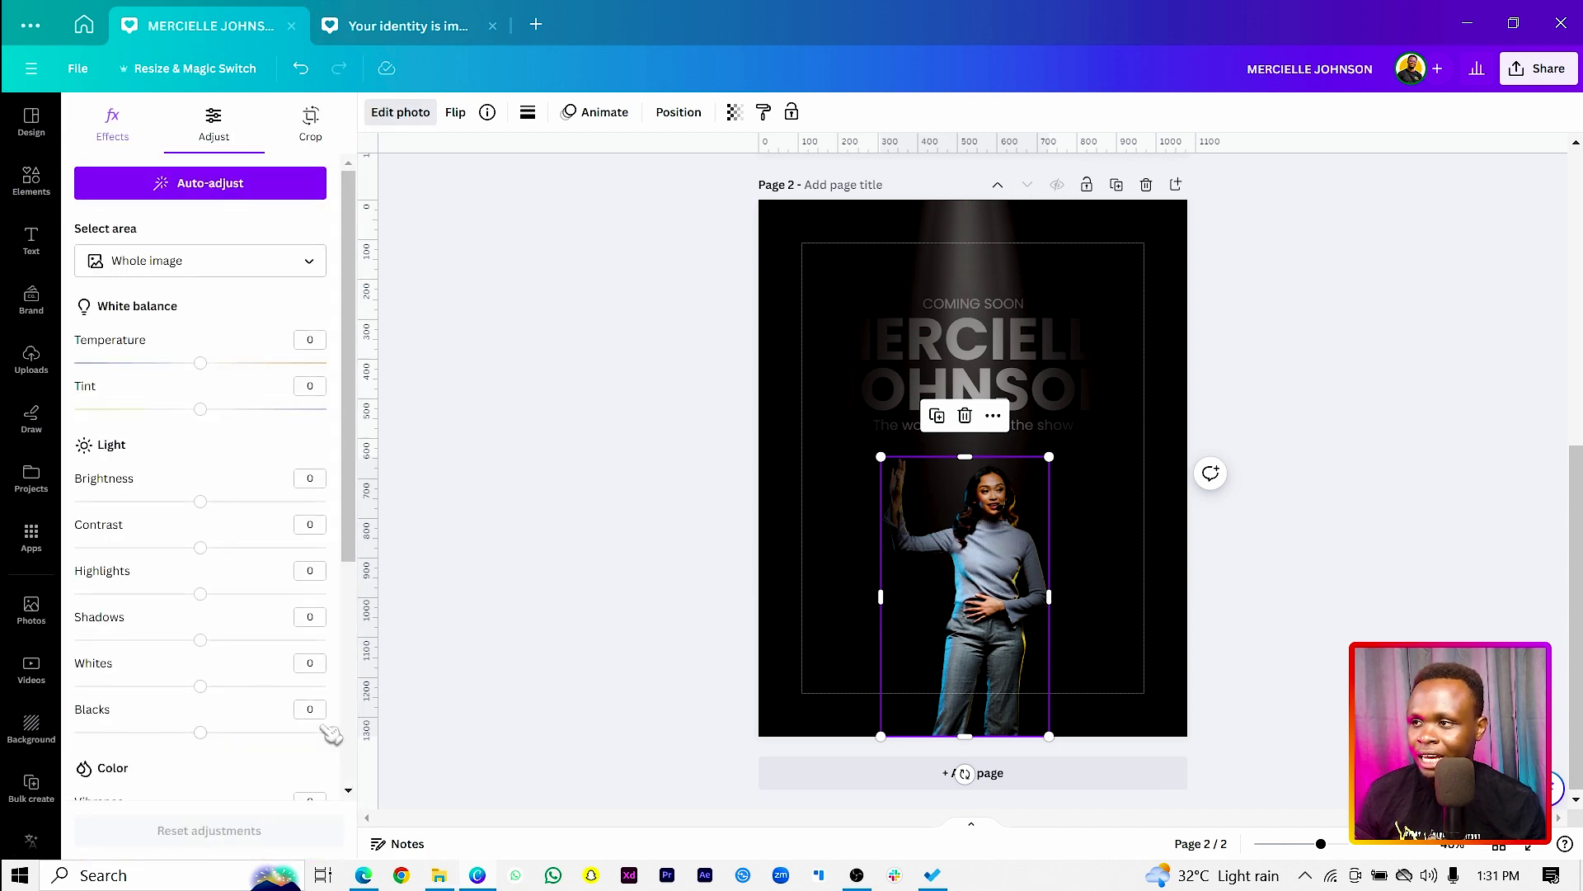
{"action": "scroll", "coordinate": [263, 639], "scroll_direction": "down", "scroll_amount": 3}
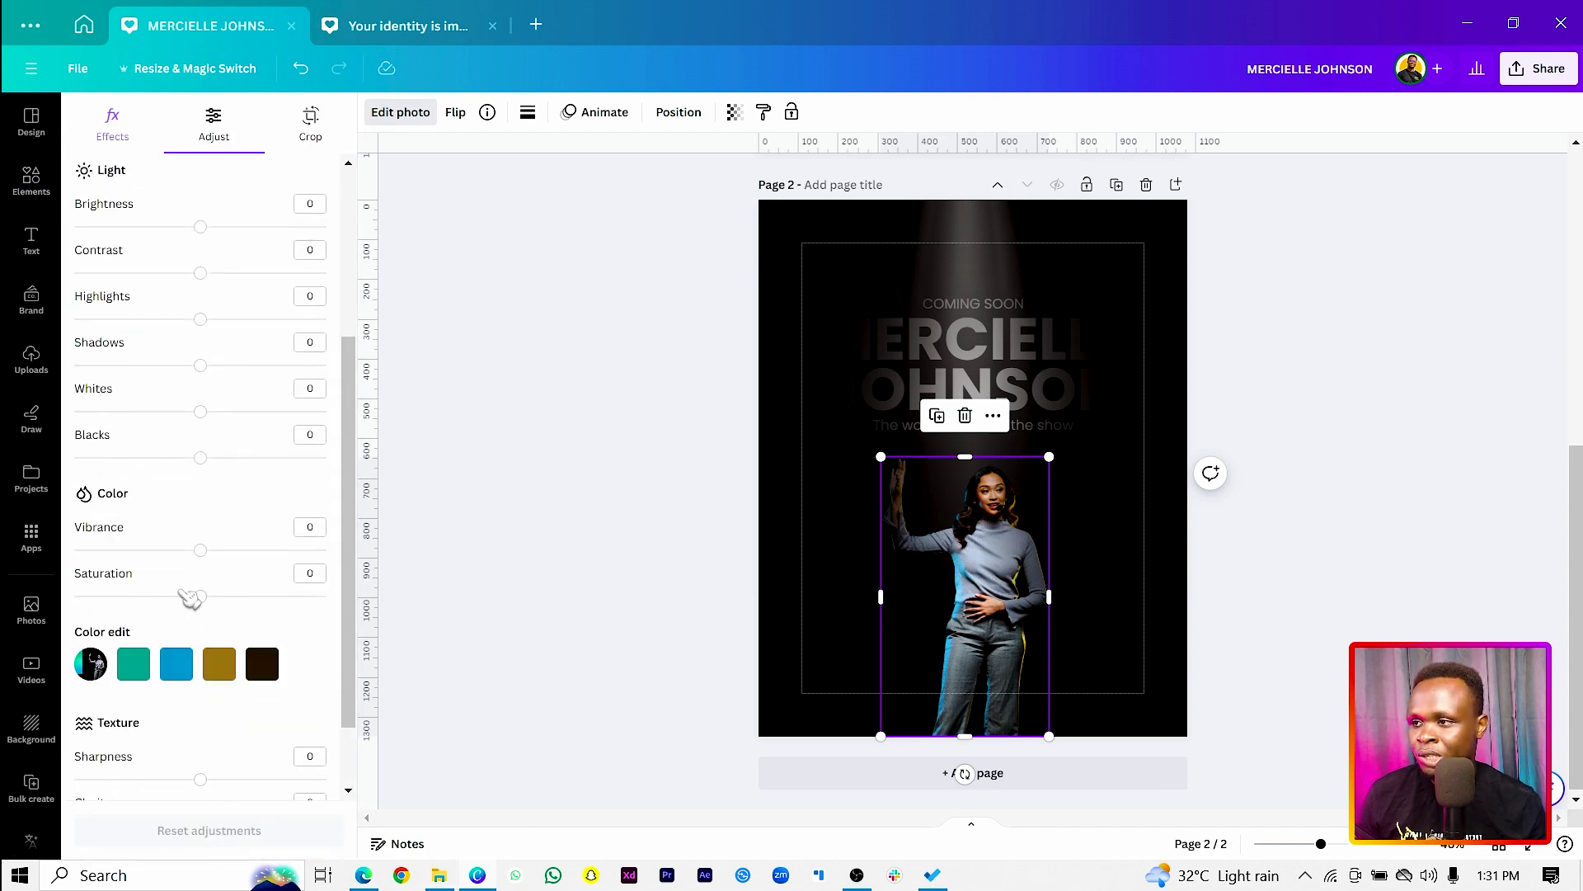
{"action": "left_click_drag", "start_coordinate": [202, 597], "coordinate": [216, 597]}
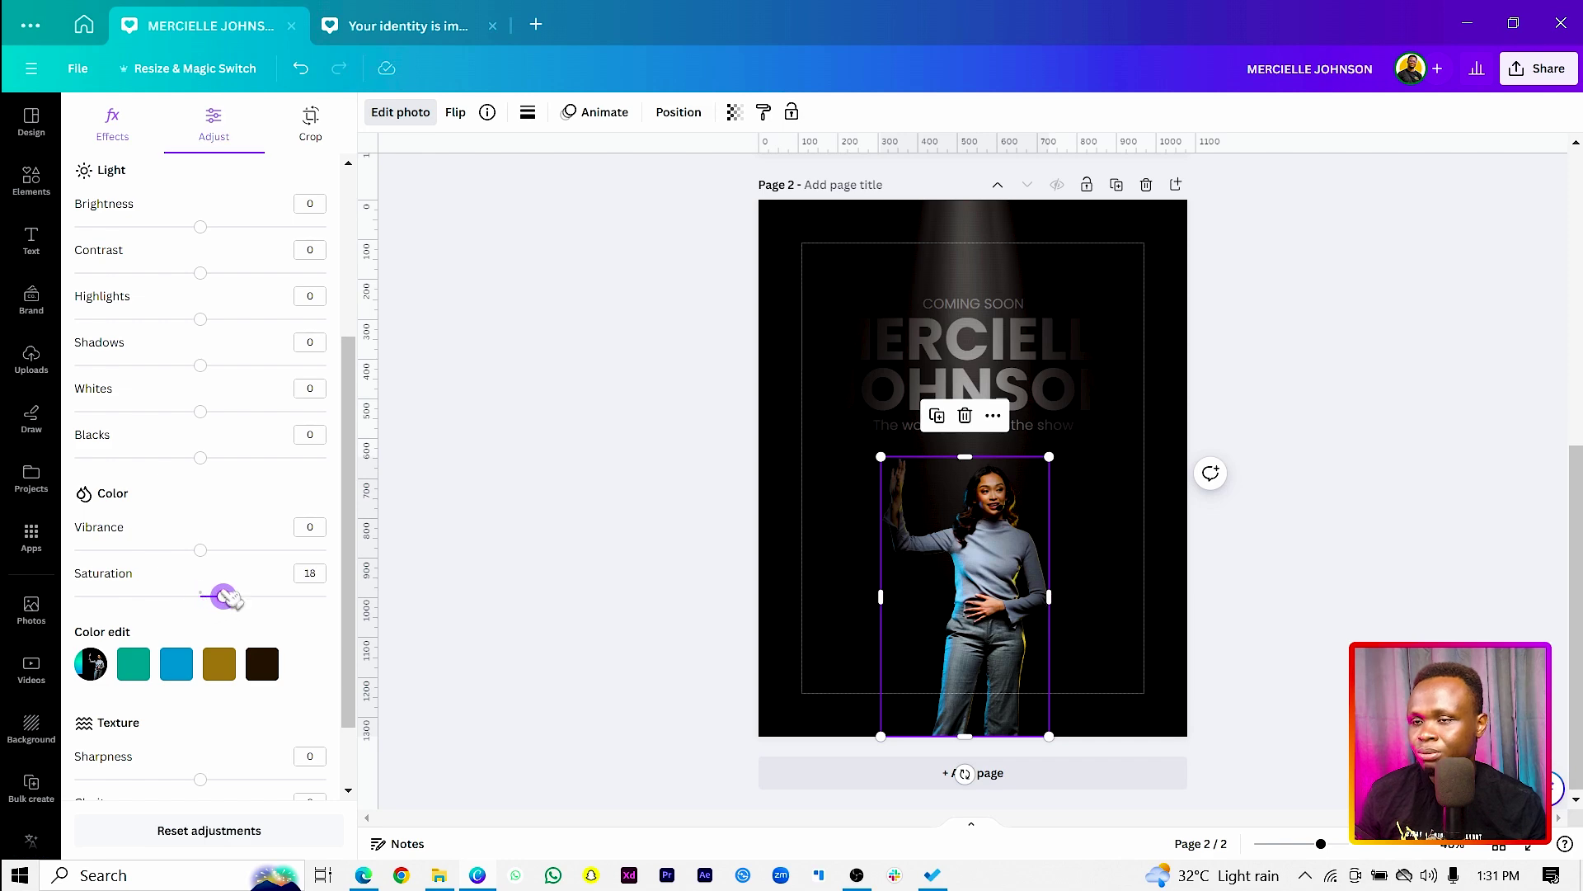
{"action": "scroll", "coordinate": [219, 582], "scroll_direction": "up", "scroll_amount": 3}
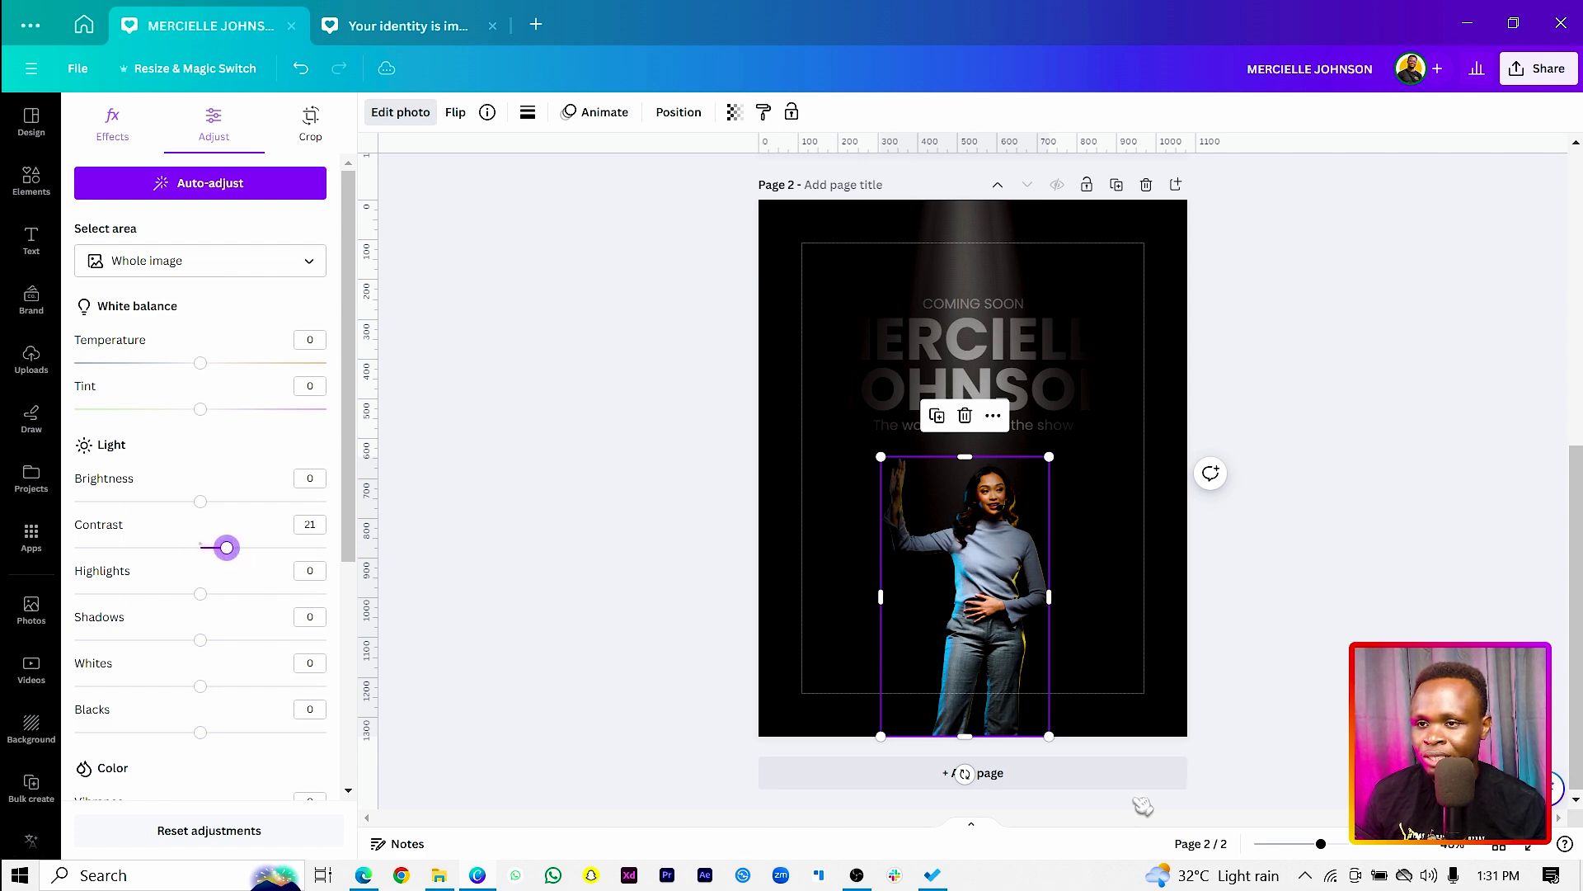
{"action": "scroll", "coordinate": [175, 632], "scroll_direction": "down", "scroll_amount": 3}
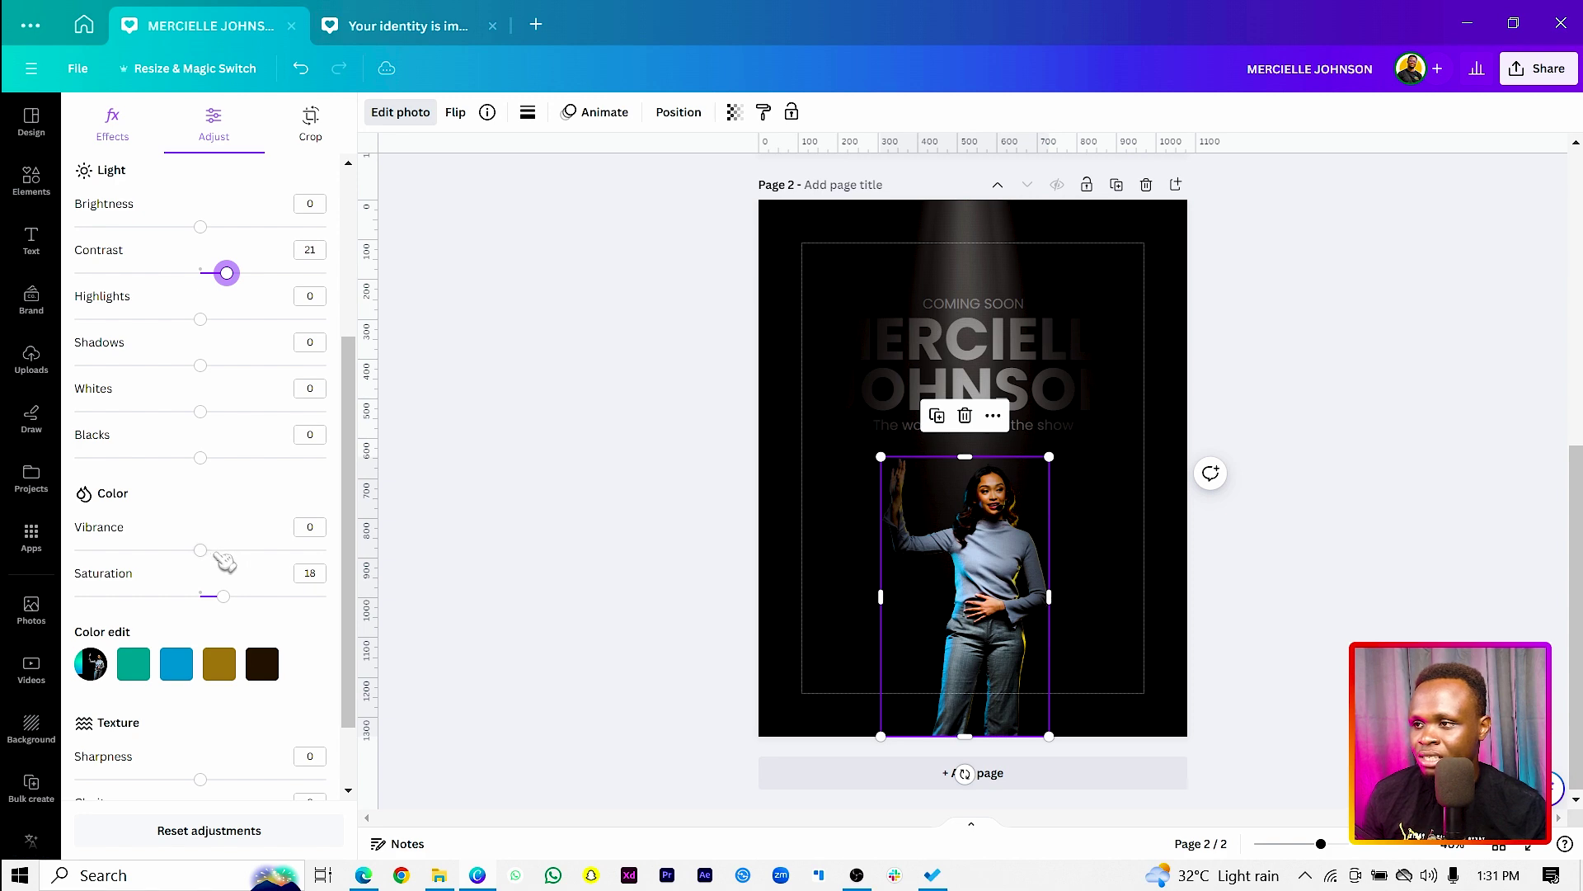
{"action": "key", "text": "Escape"}
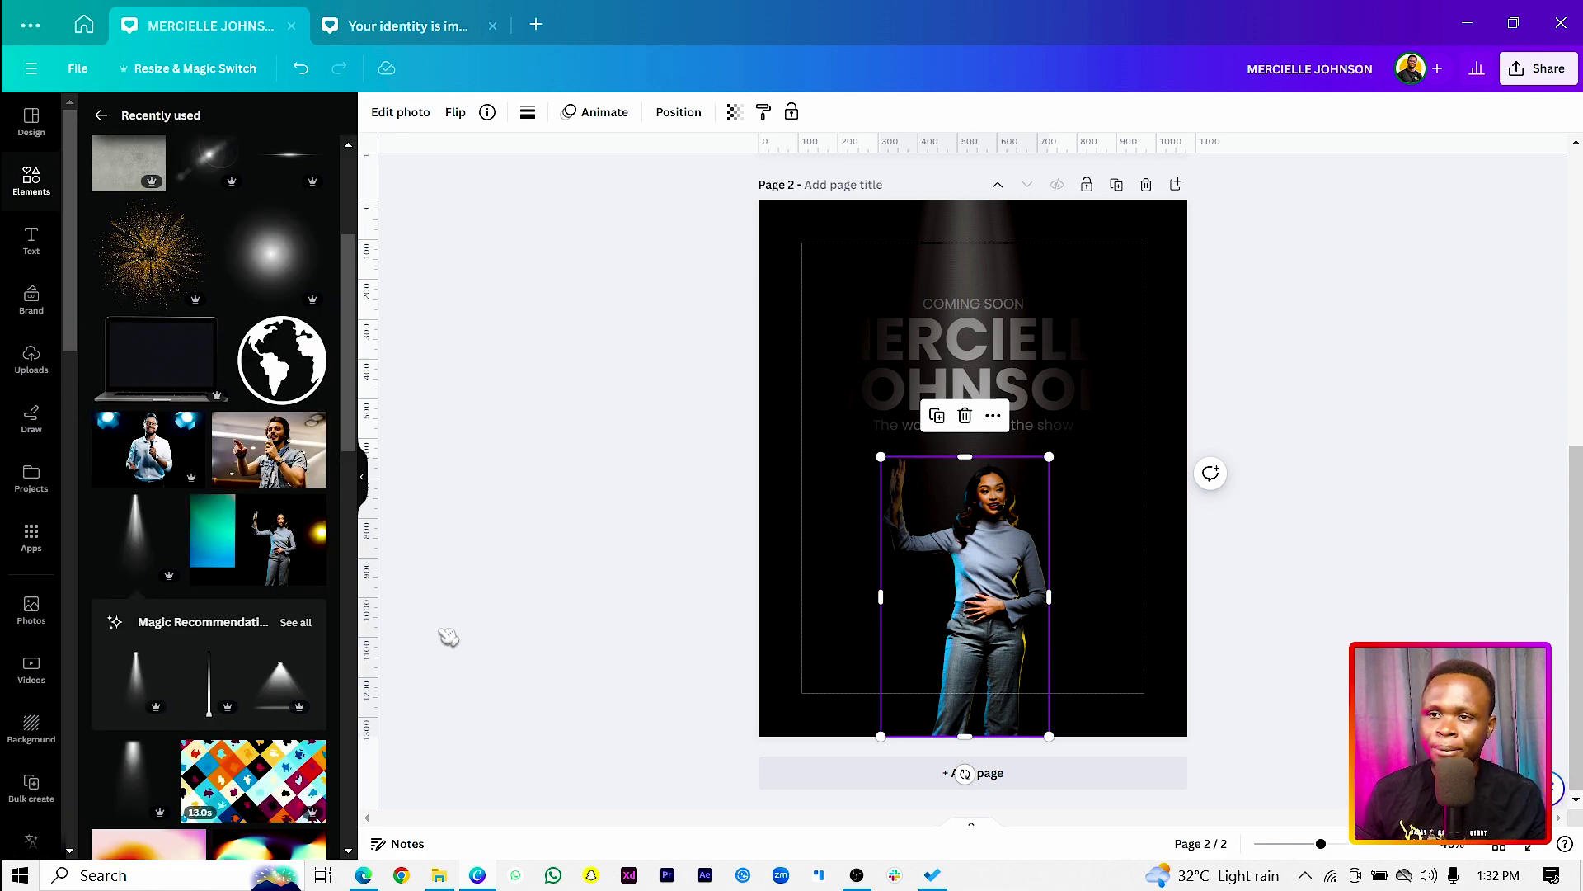
- Move the rotated shape group and the left rectangle down into the poster's lower half
{"action": "left_click_drag", "start_coordinate": [1114, 264], "coordinate": [1140, 505]}
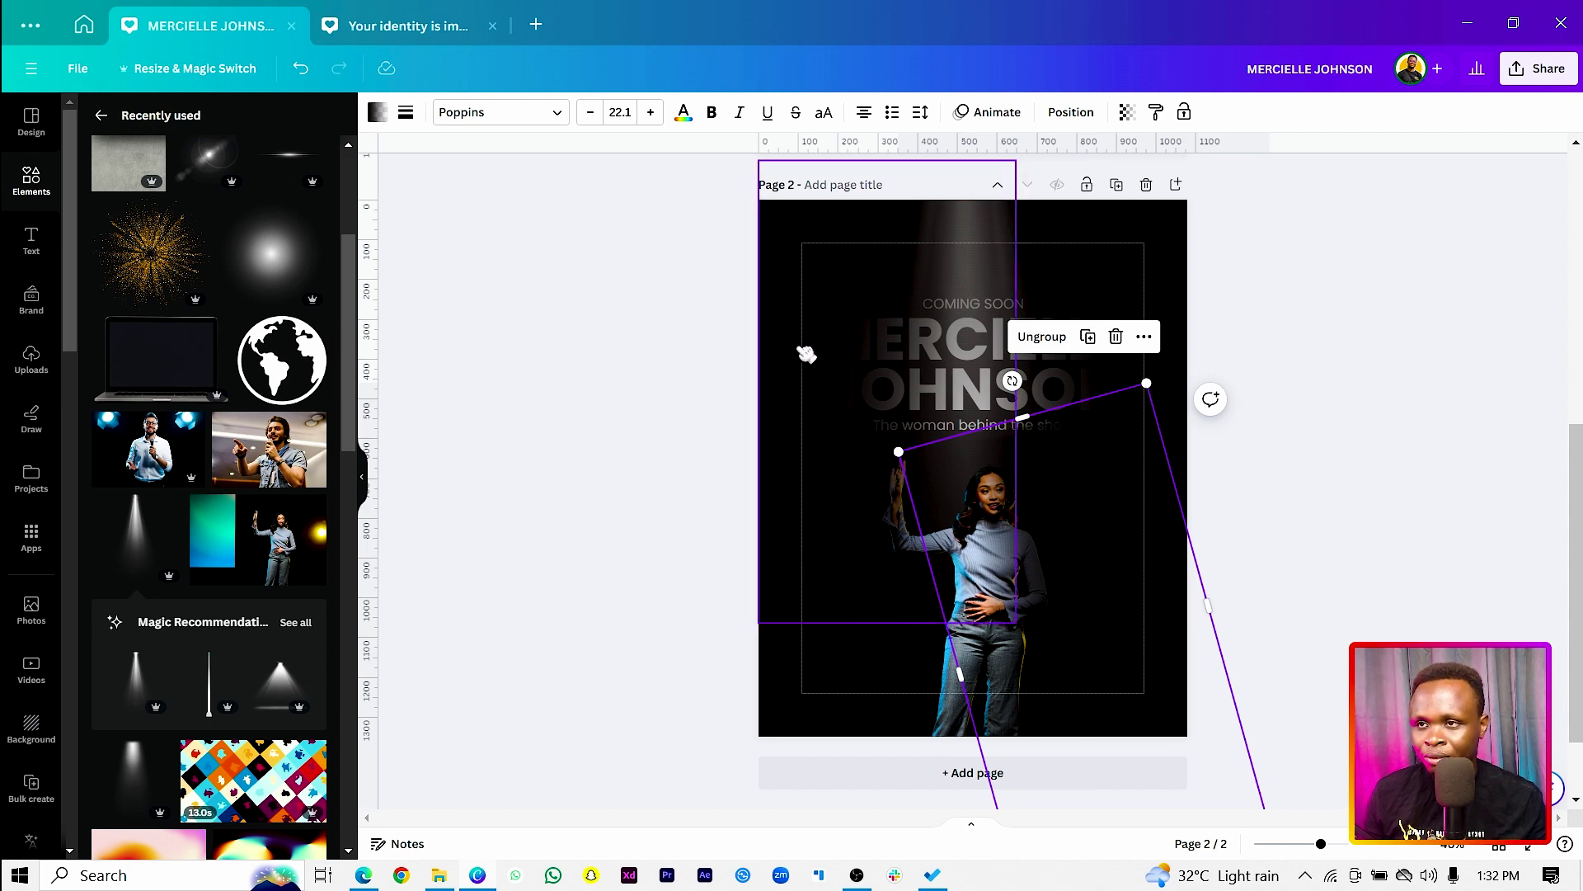
{"action": "left_click_drag", "start_coordinate": [877, 240], "coordinate": [865, 476]}
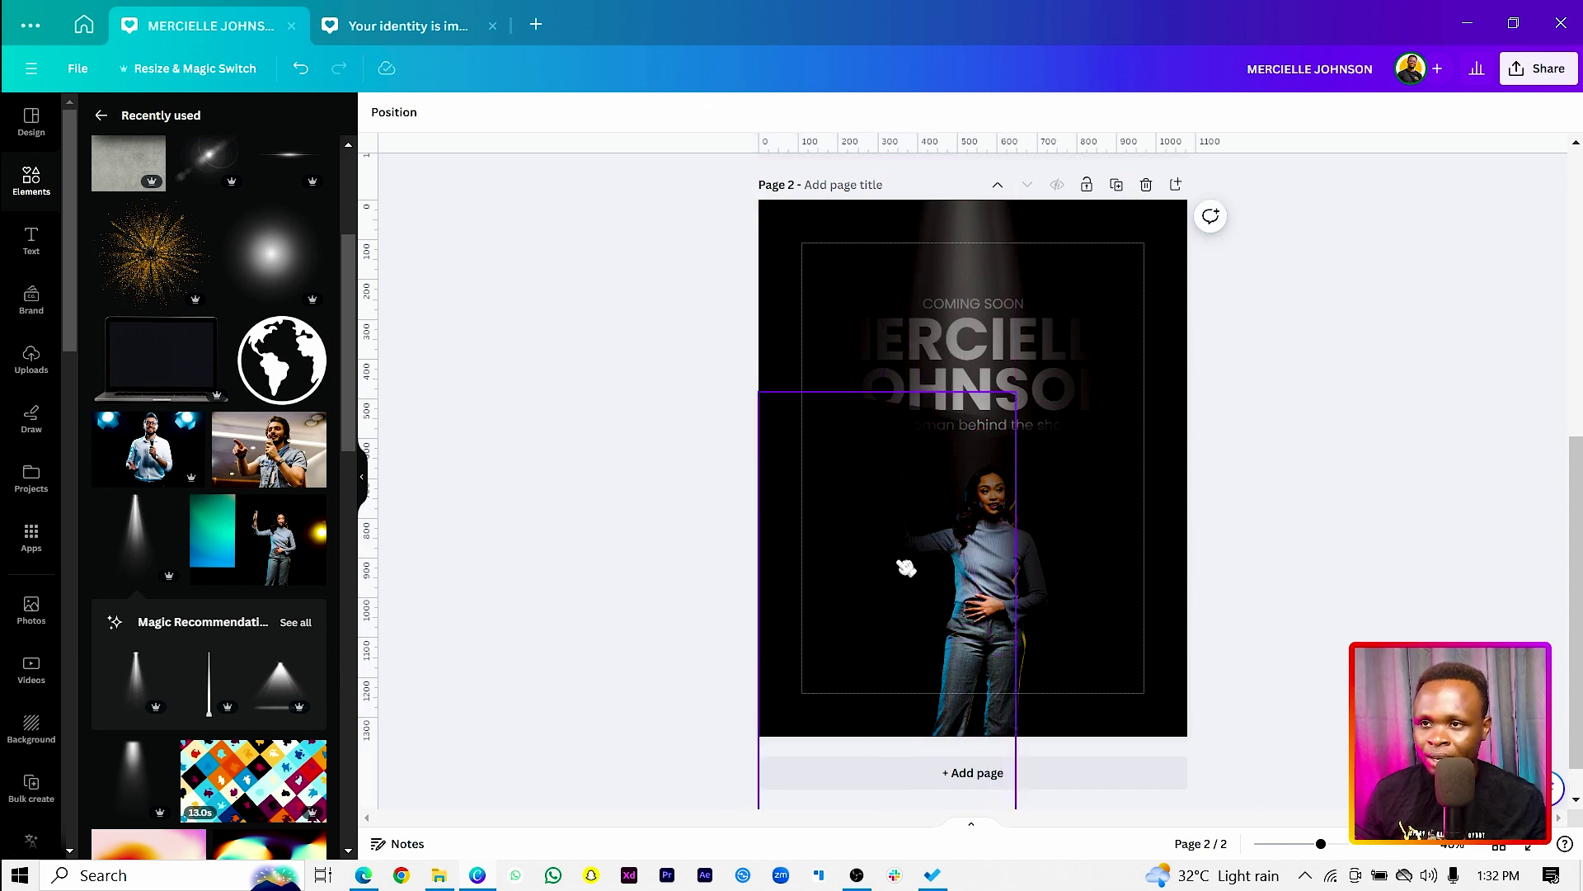
{"action": "left_click_drag", "start_coordinate": [910, 328], "coordinate": [852, 561]}
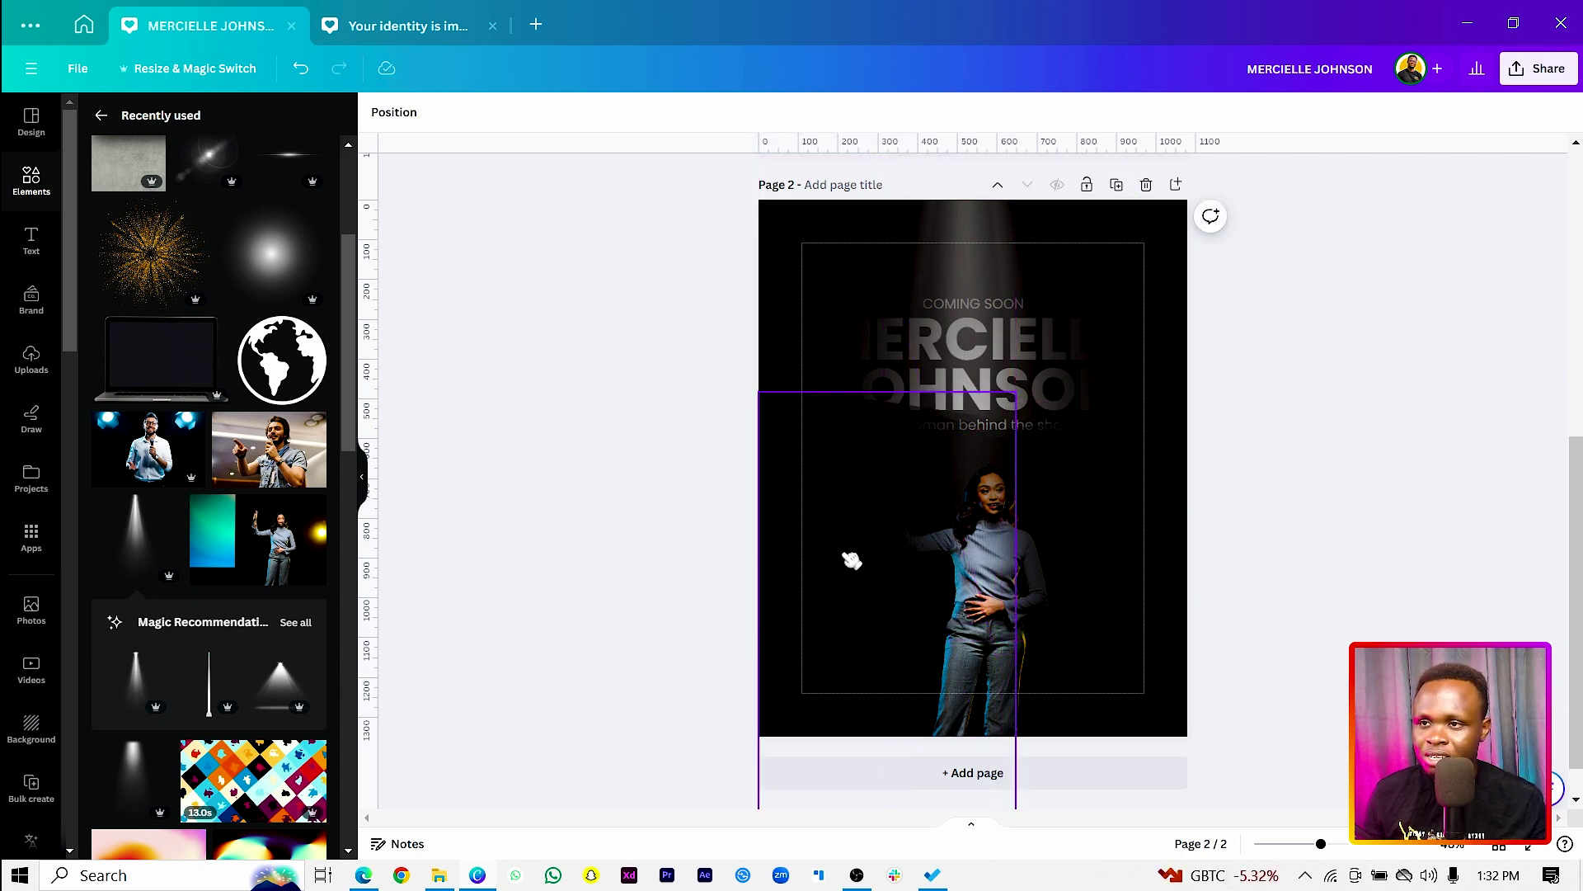
- Undo the trial rectangle move and drag the tilted shadow group off the woman's raised arm
{"action": "left_click_drag", "start_coordinate": [631, 724], "coordinate": [1278, 716]}
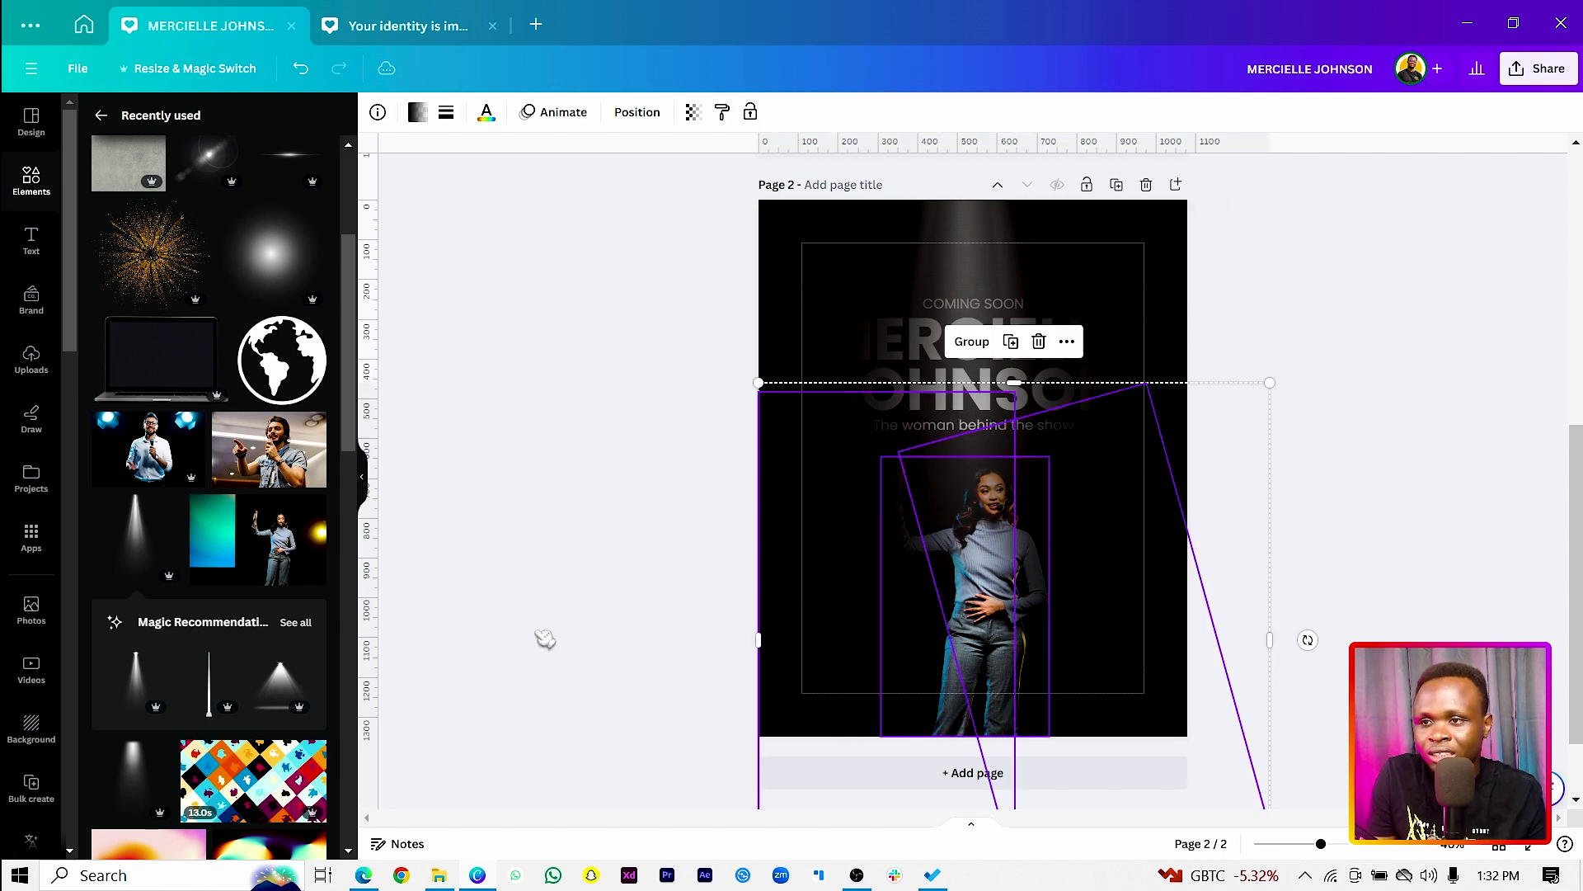
{"action": "left_click", "coordinate": [484, 601]}
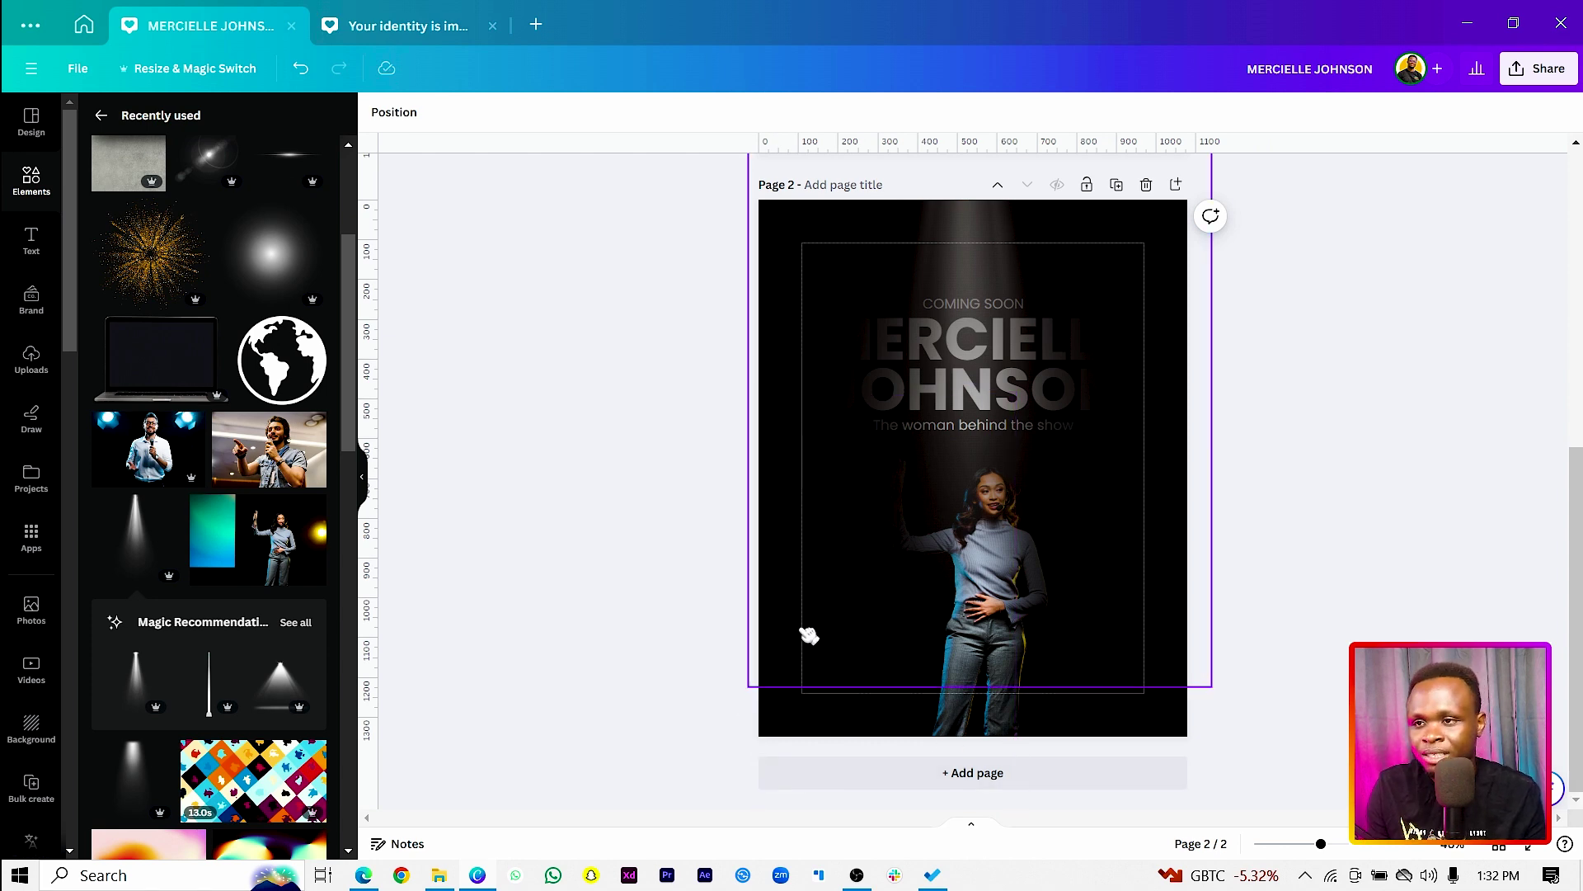
{"action": "key", "text": "ctrl+z"}
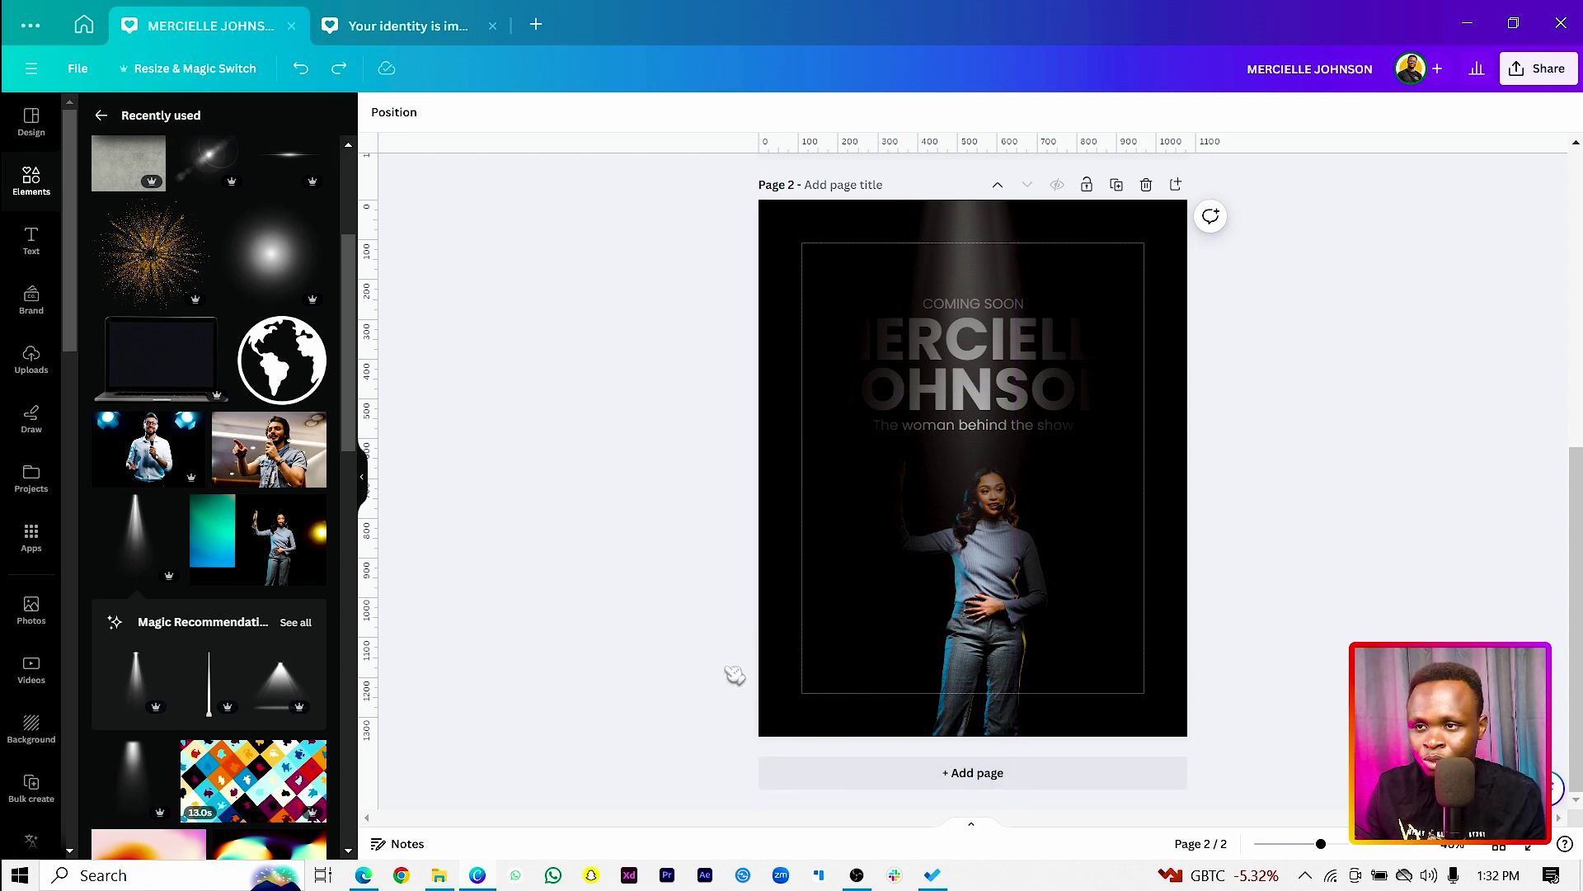
{"action": "left_click", "coordinate": [870, 650]}
{"action": "left_click_drag", "start_coordinate": [851, 729], "coordinate": [1318, 678]}
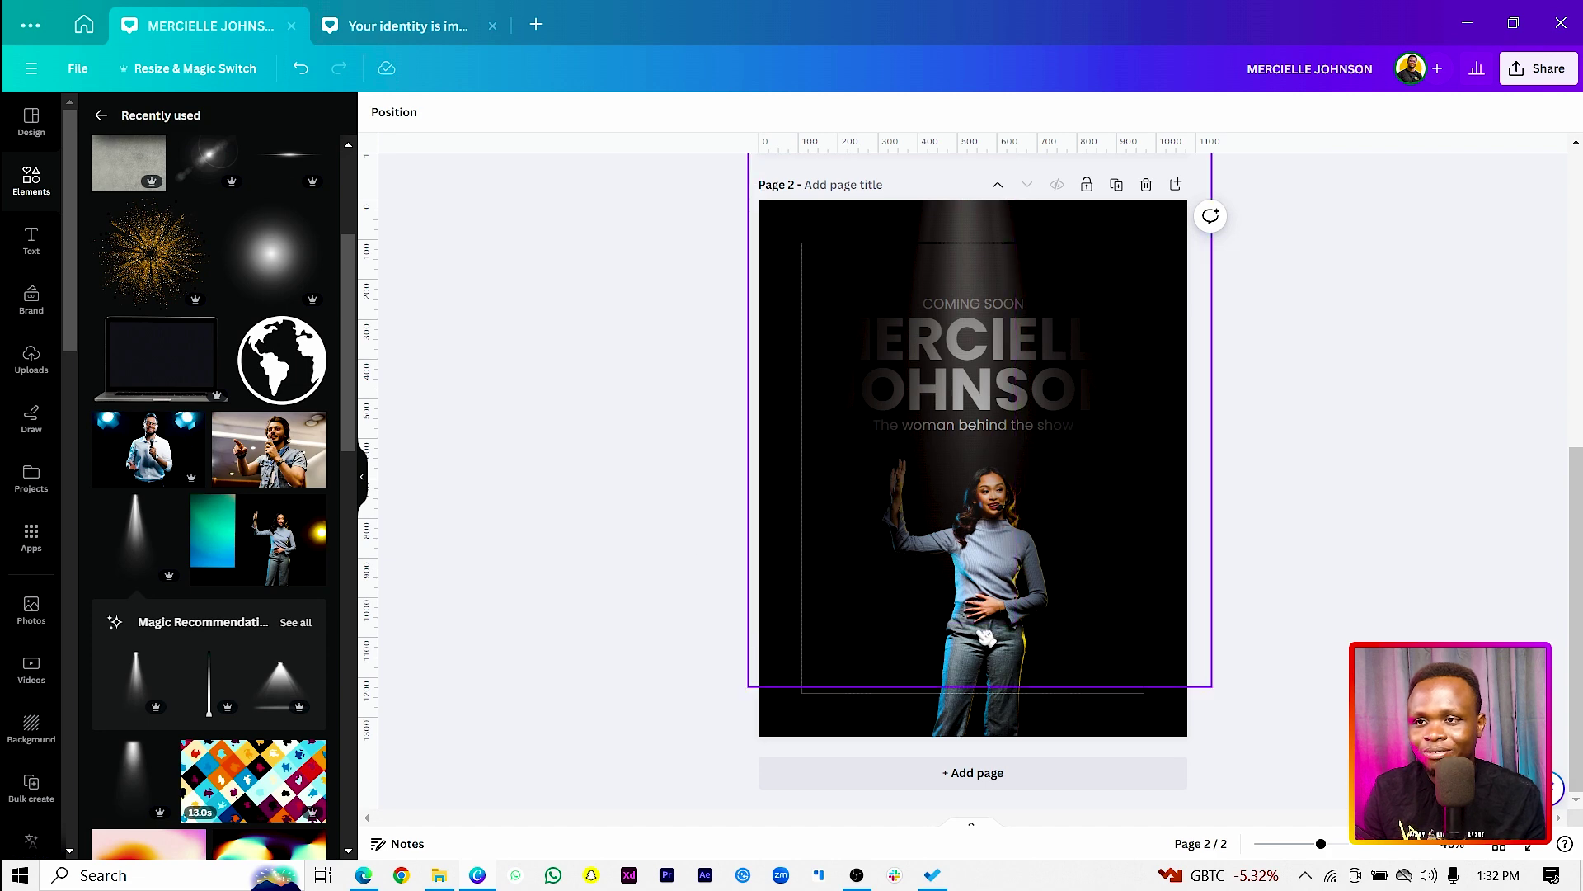
{"action": "left_click", "coordinate": [978, 716]}
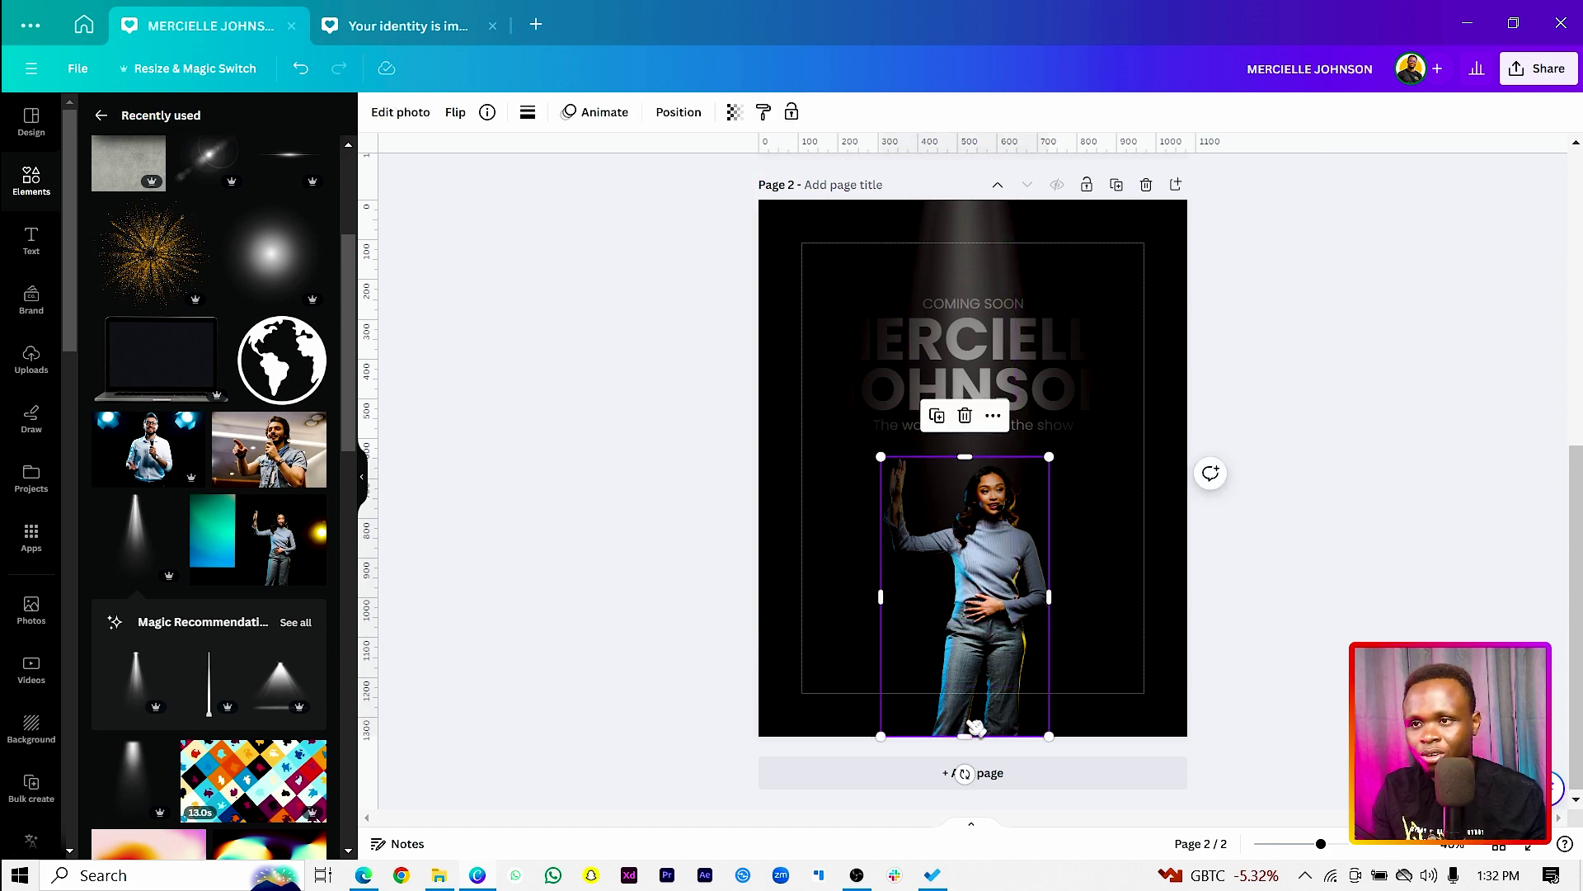
{"action": "left_click", "coordinate": [683, 527]}
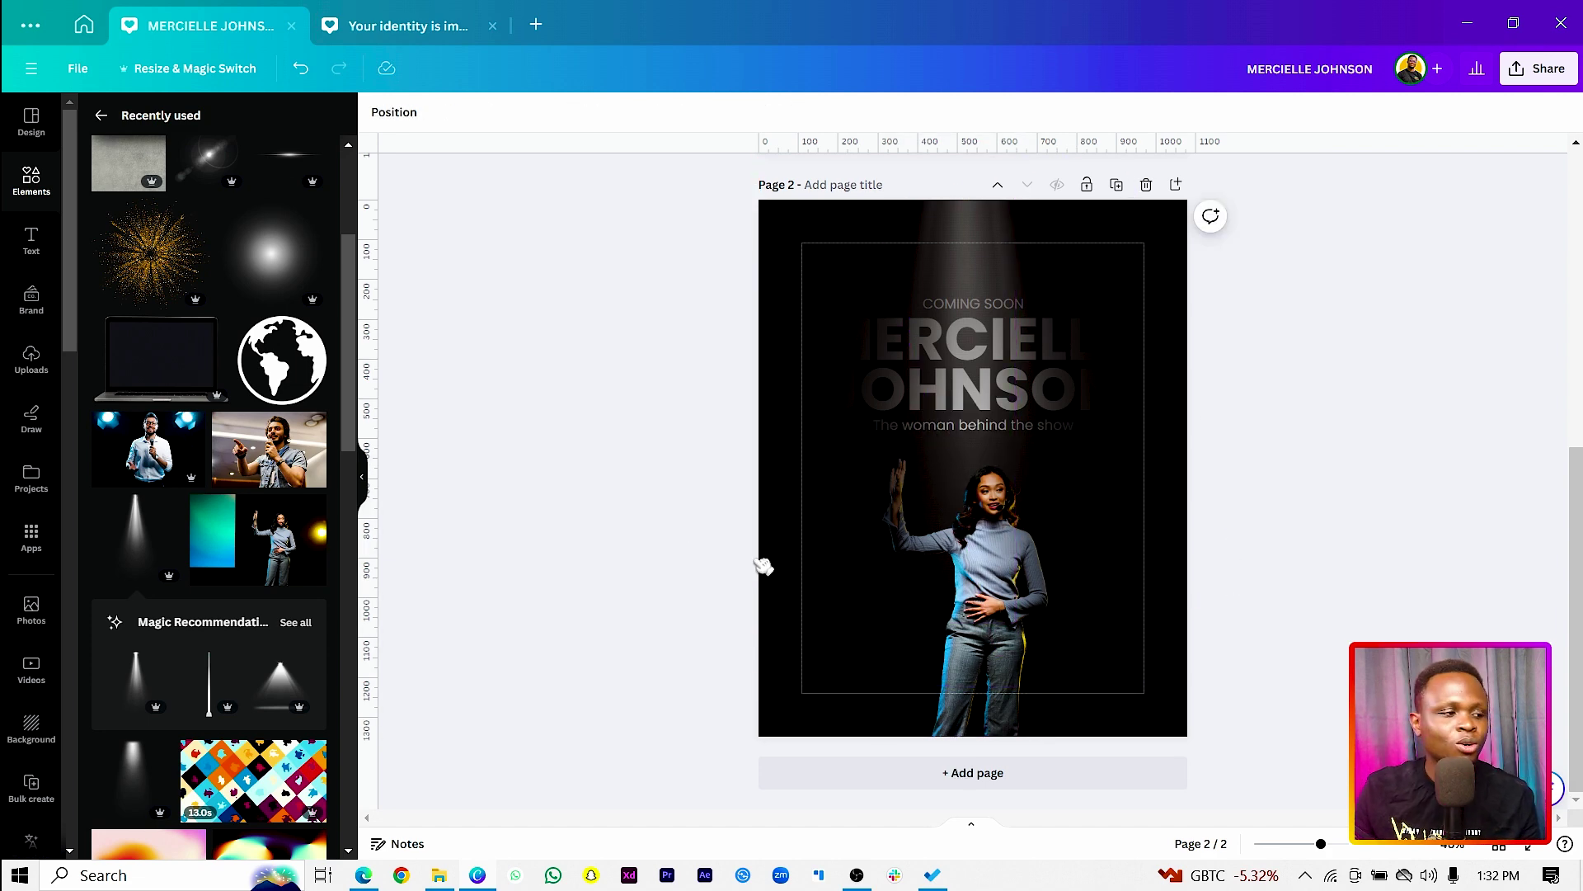